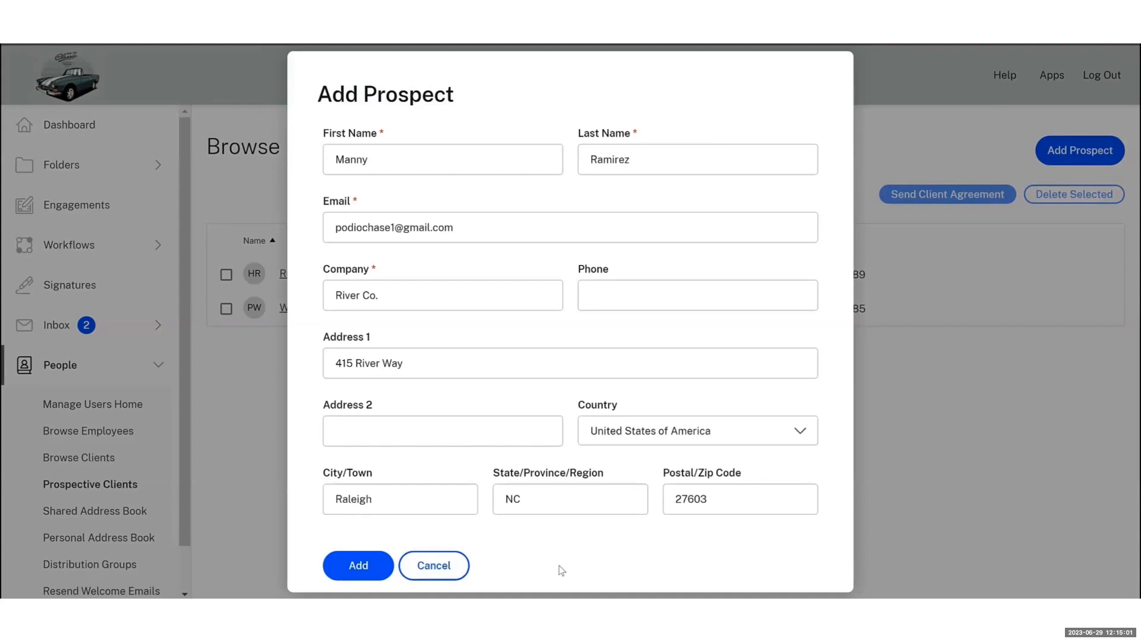
Save the new River Co. prospect's details to the prospects list
click(358, 565)
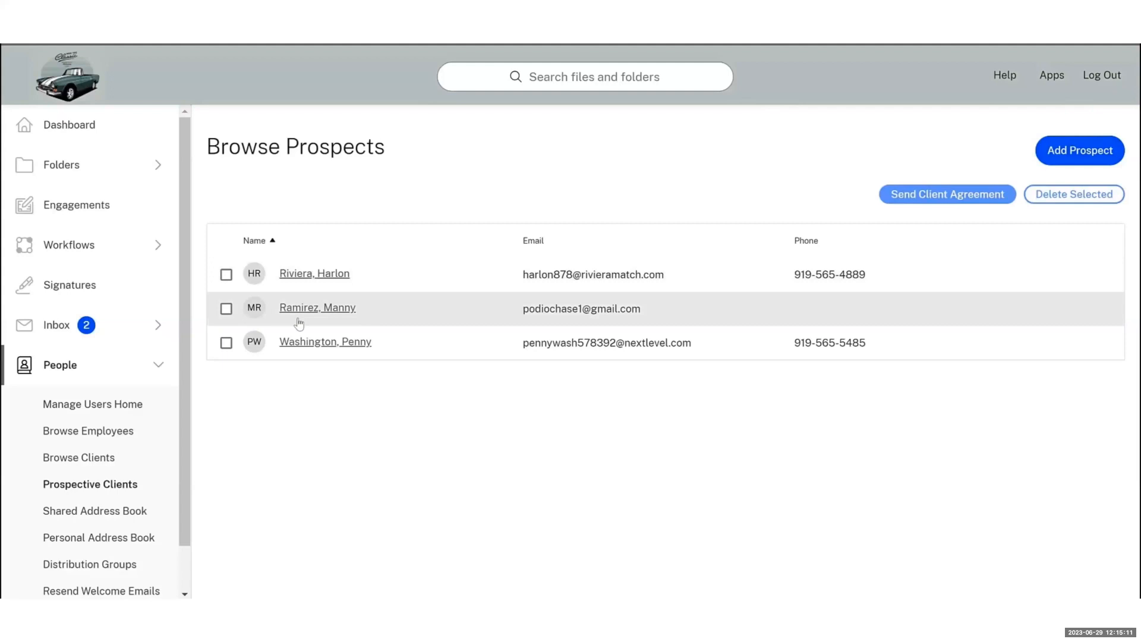
Select the new prospect for a client agreement and choose the Client Engagement Letter 22-June-23 template
click(227, 308)
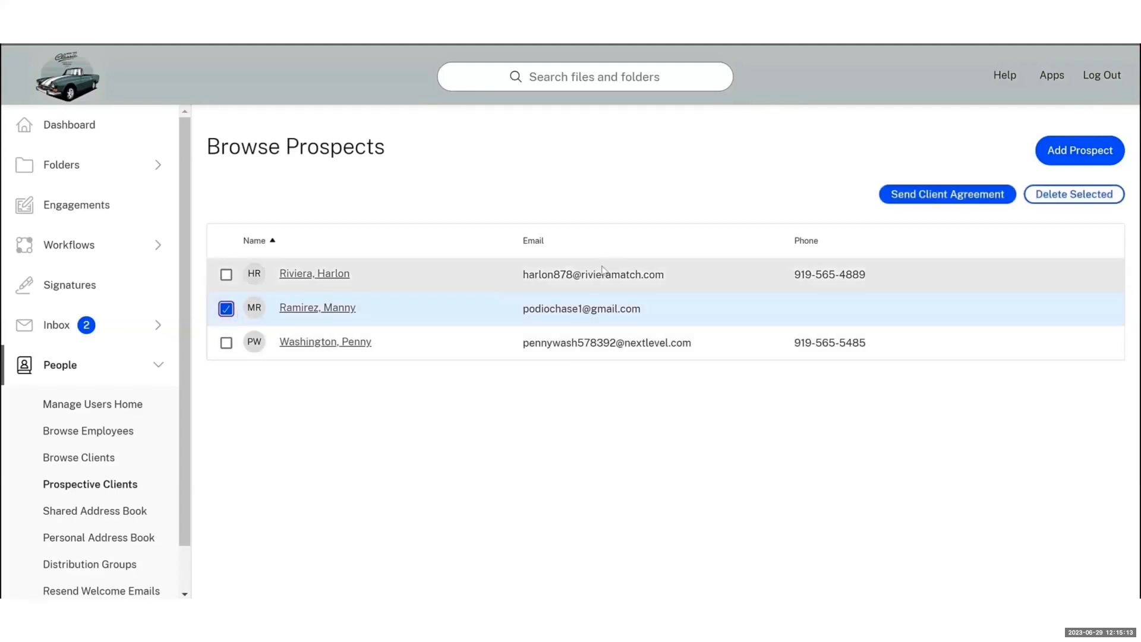
click(952, 202)
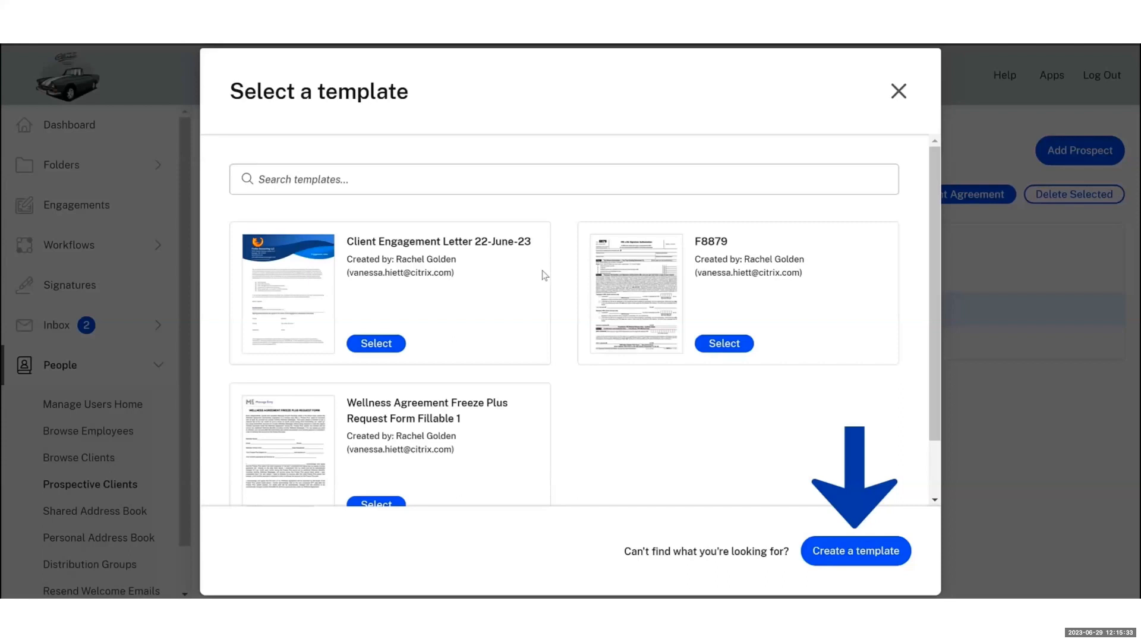
click(382, 343)
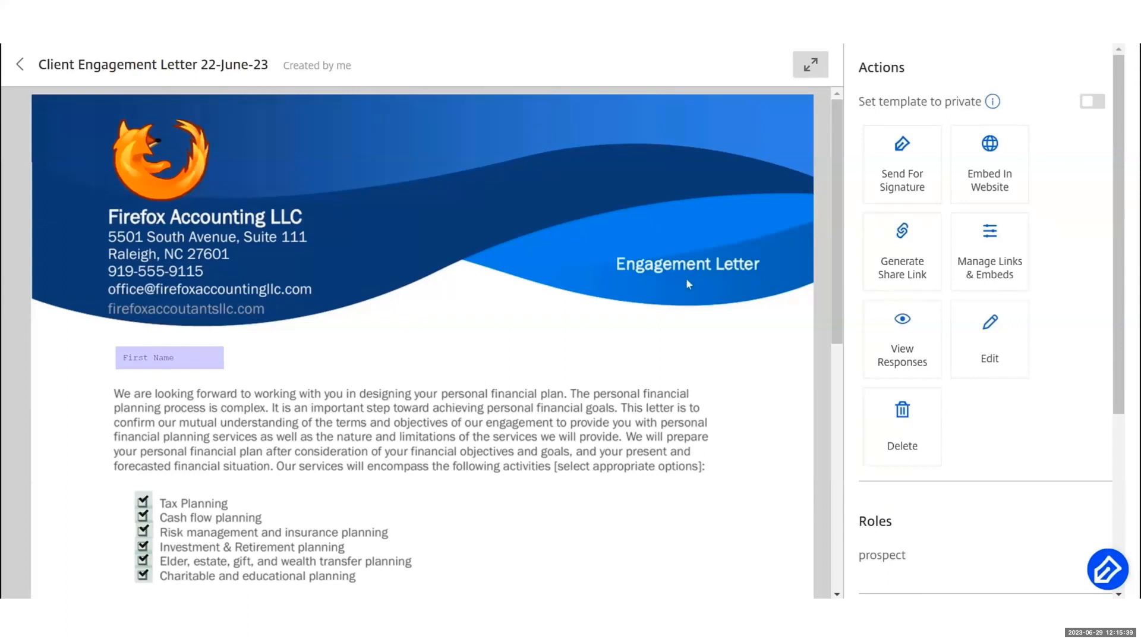
Review the engagement letter, send it to the prospect, and open the signing-request email in Gmail
scroll(686, 279, down, 1)
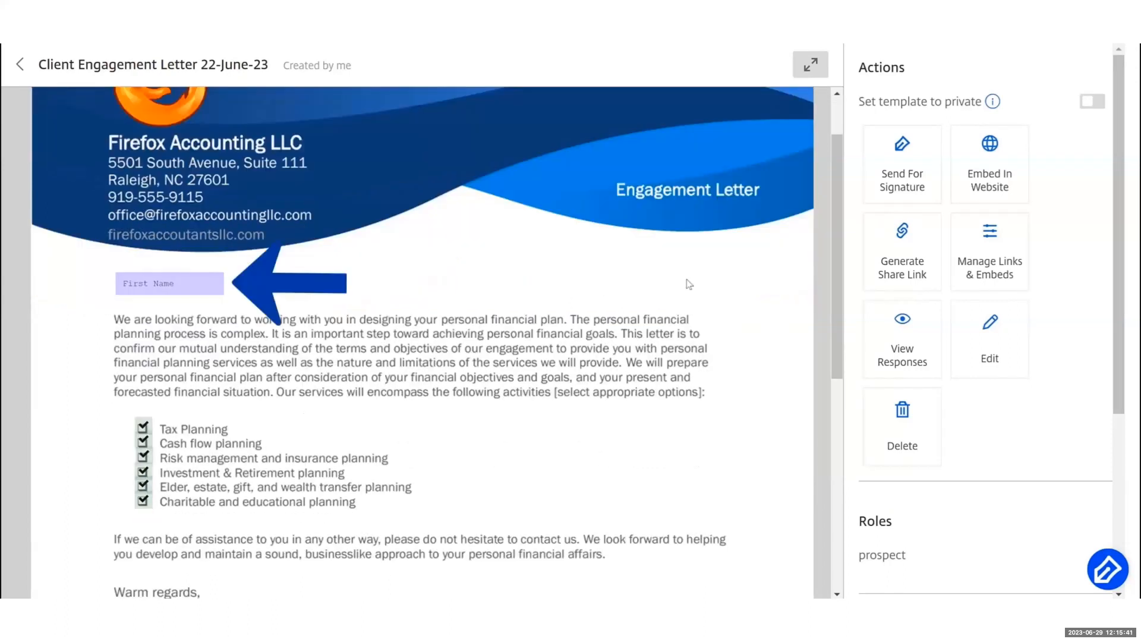
scroll(689, 284, down, 1)
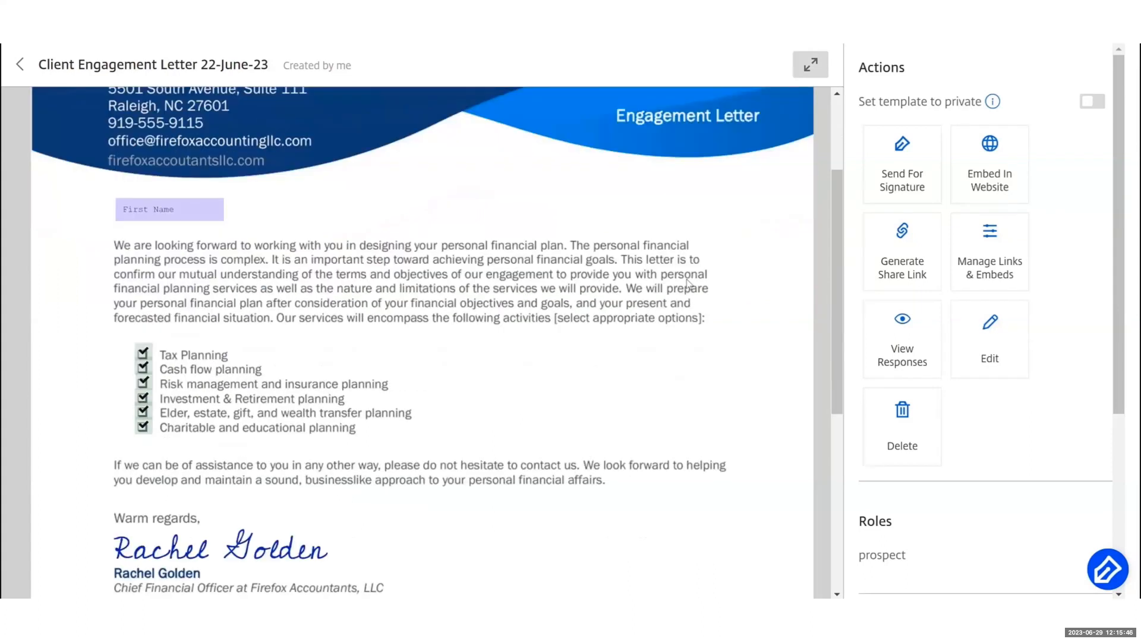
scroll(688, 284, down, 1)
scroll(688, 284, down, 2)
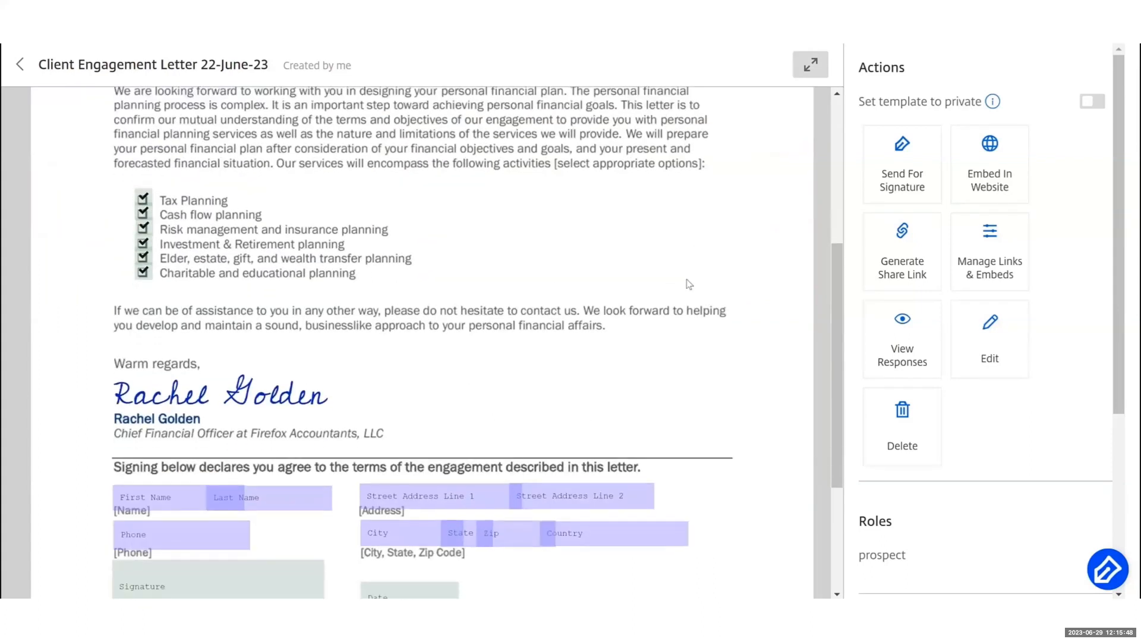
scroll(689, 285, down, 1)
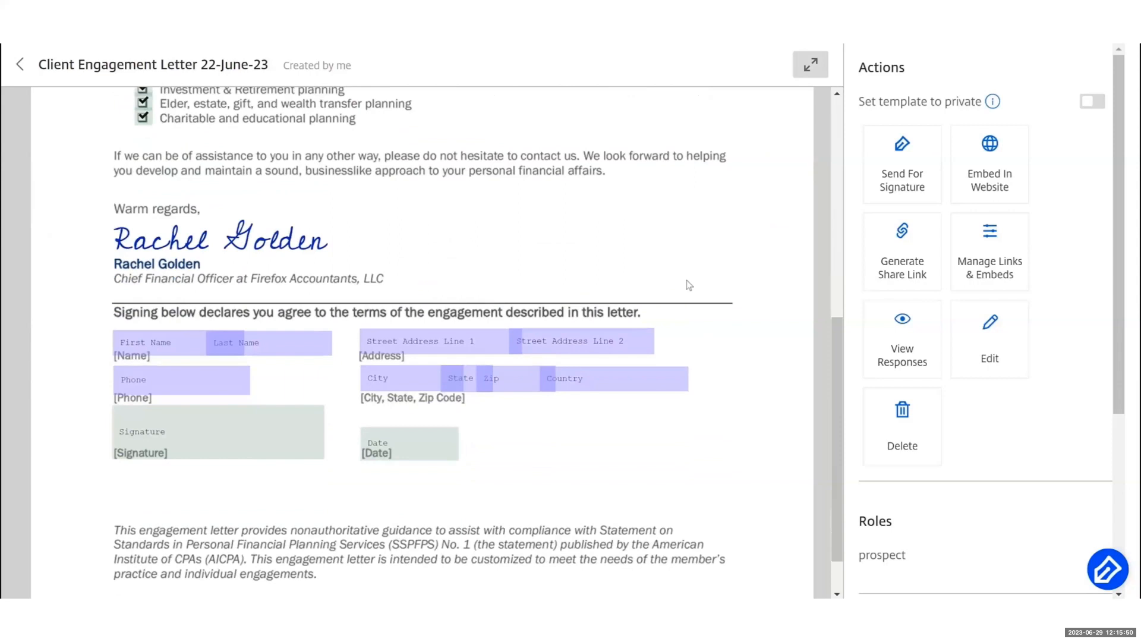
scroll(688, 285, down, 1)
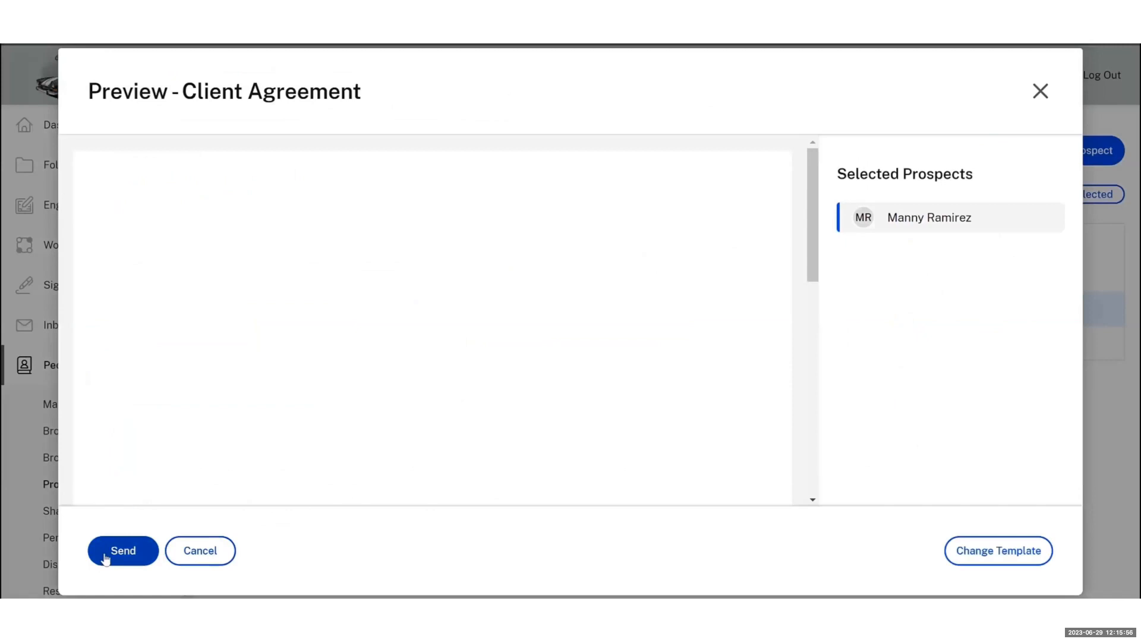
click(105, 556)
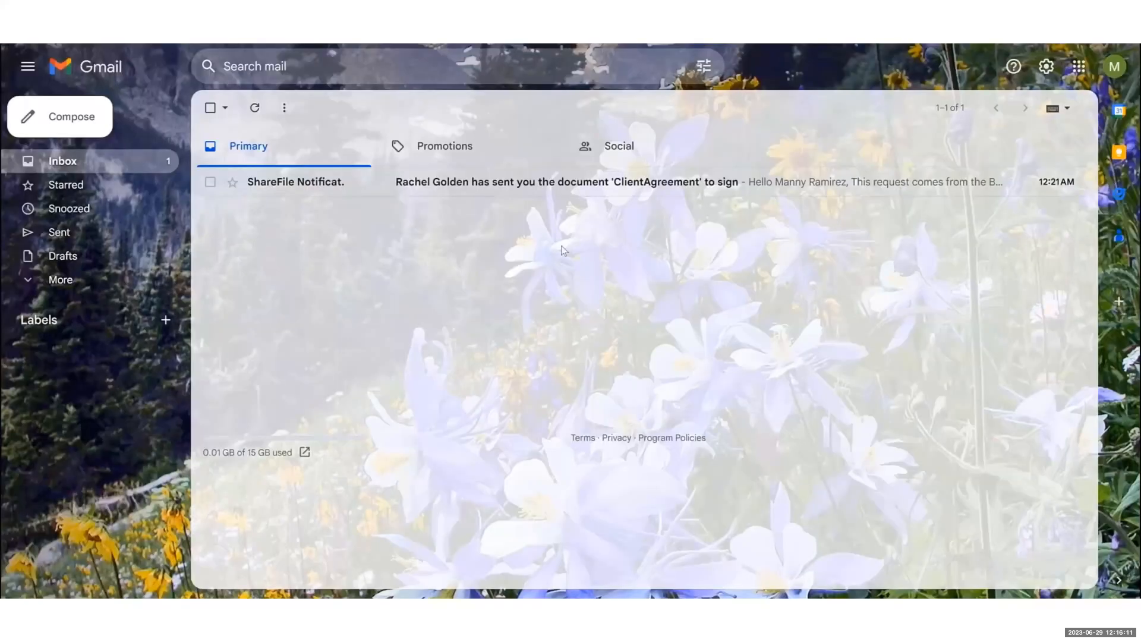
click(381, 187)
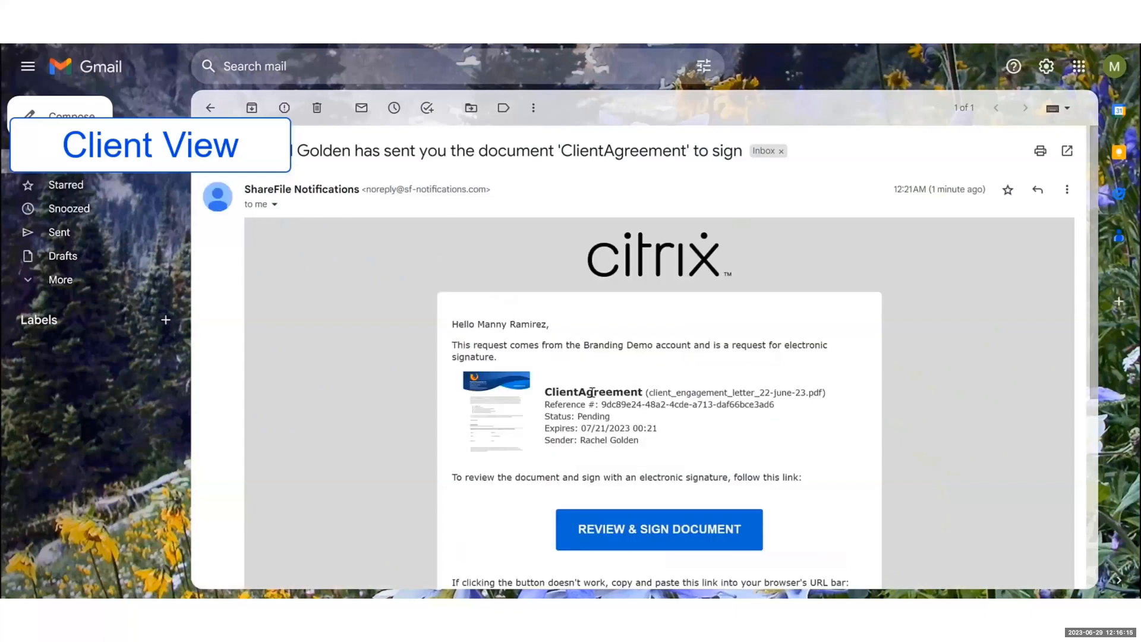
scroll(592, 392, down, 3)
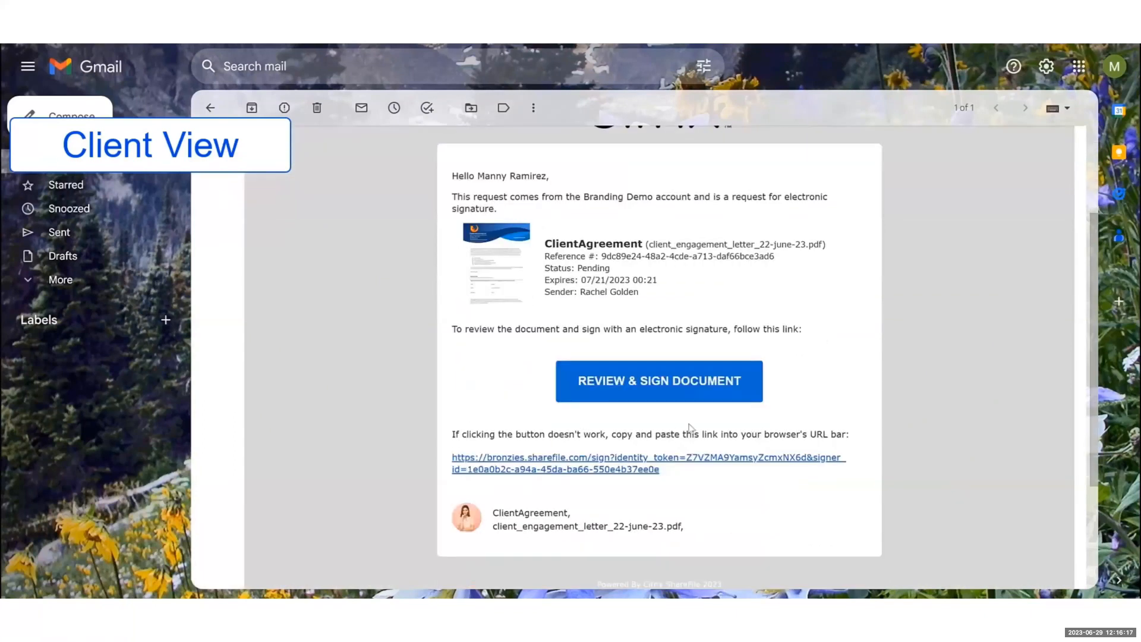
Open the agreement for review and signing, dismissing both Got It tips
click(692, 387)
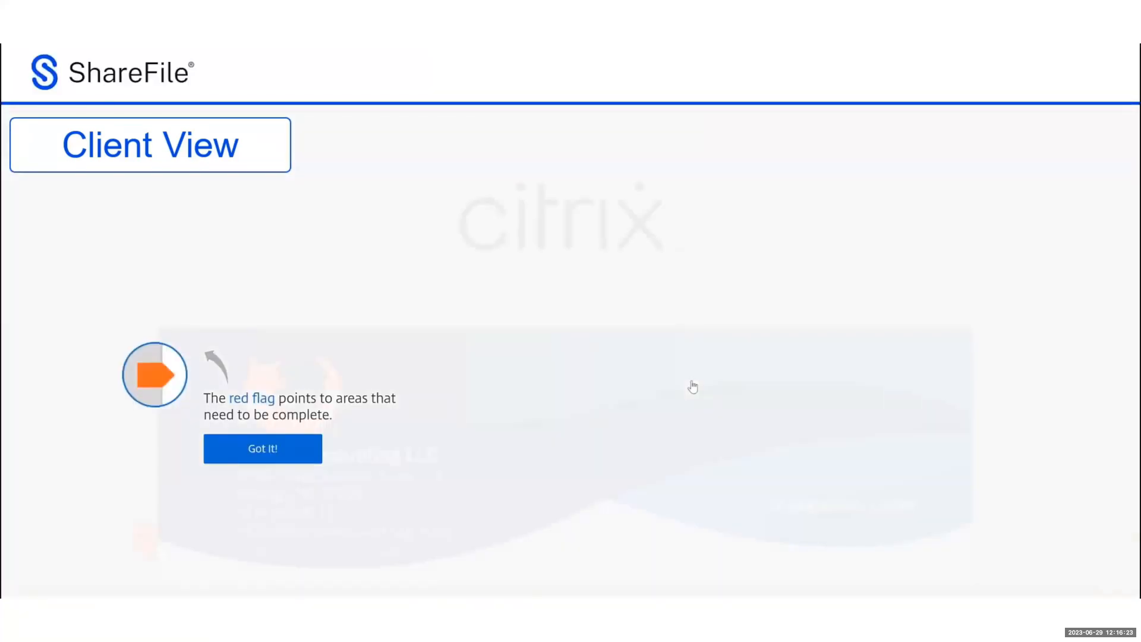
click(317, 448)
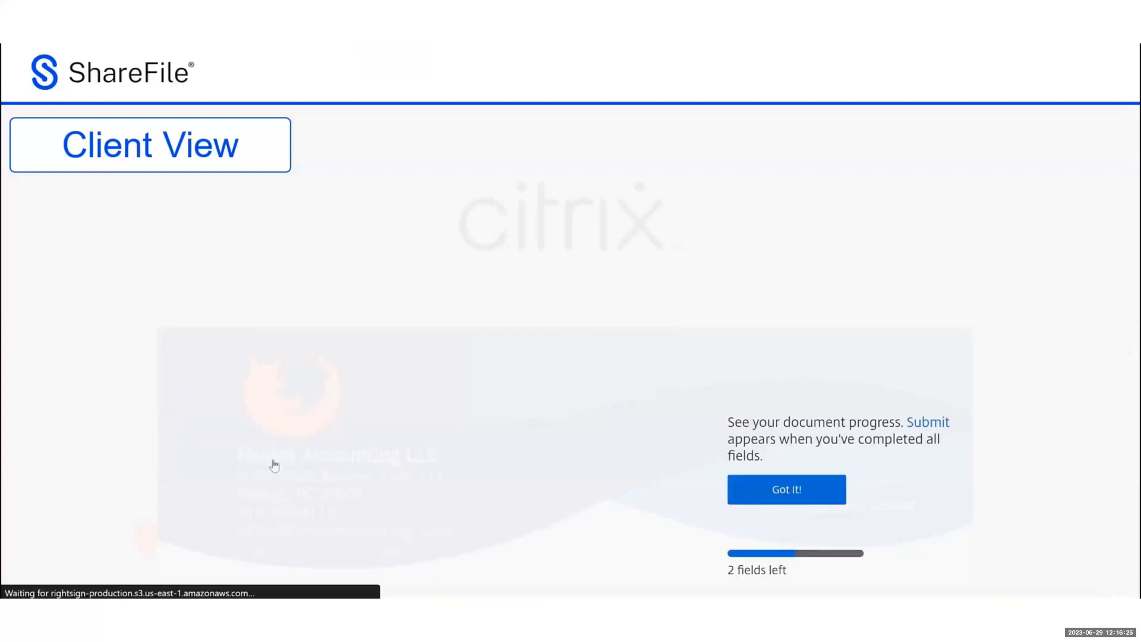
click(776, 491)
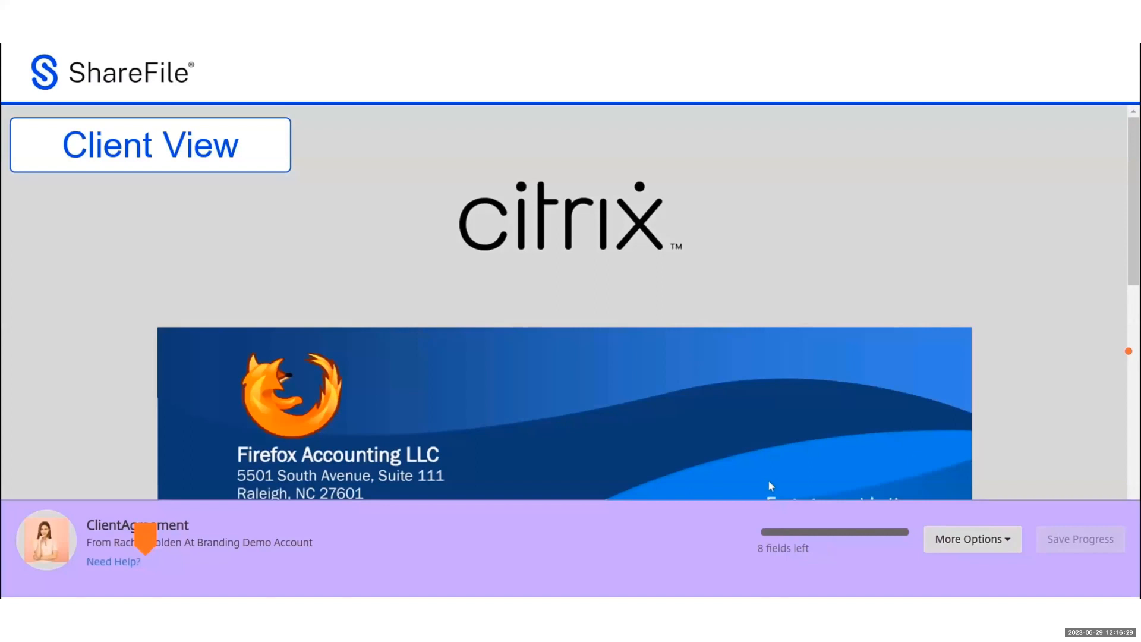
Tick Cash flow planning, Investment & Retirement planning, and Elder, estate, gift, and wealth transfer planning
scroll(768, 480, down, 5)
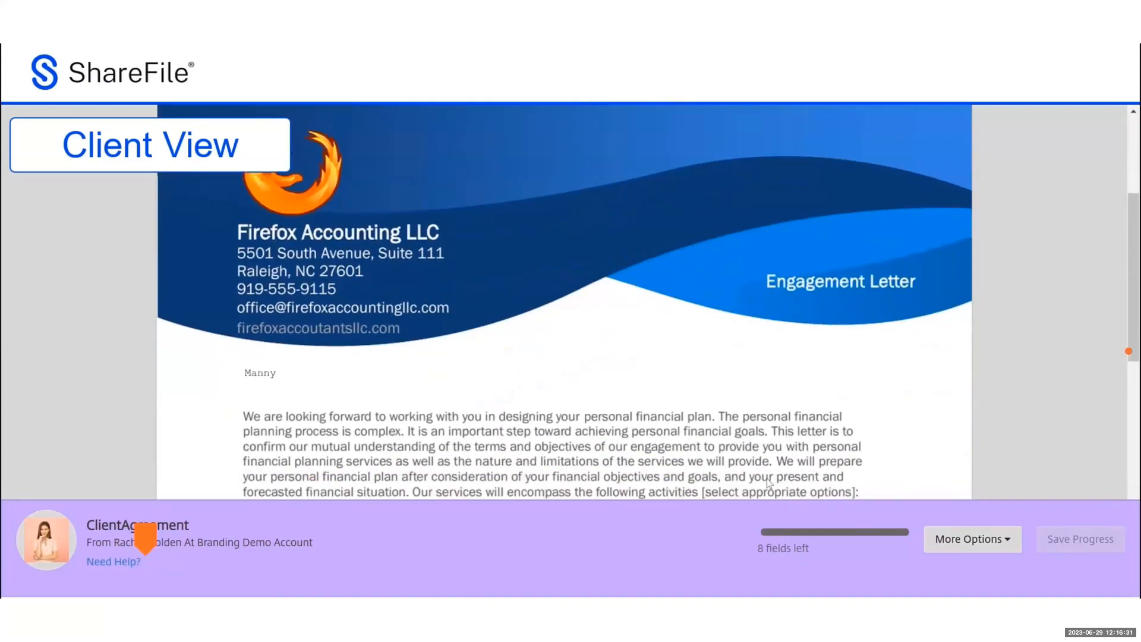
scroll(768, 482, down, 3)
scroll(769, 482, down, 2)
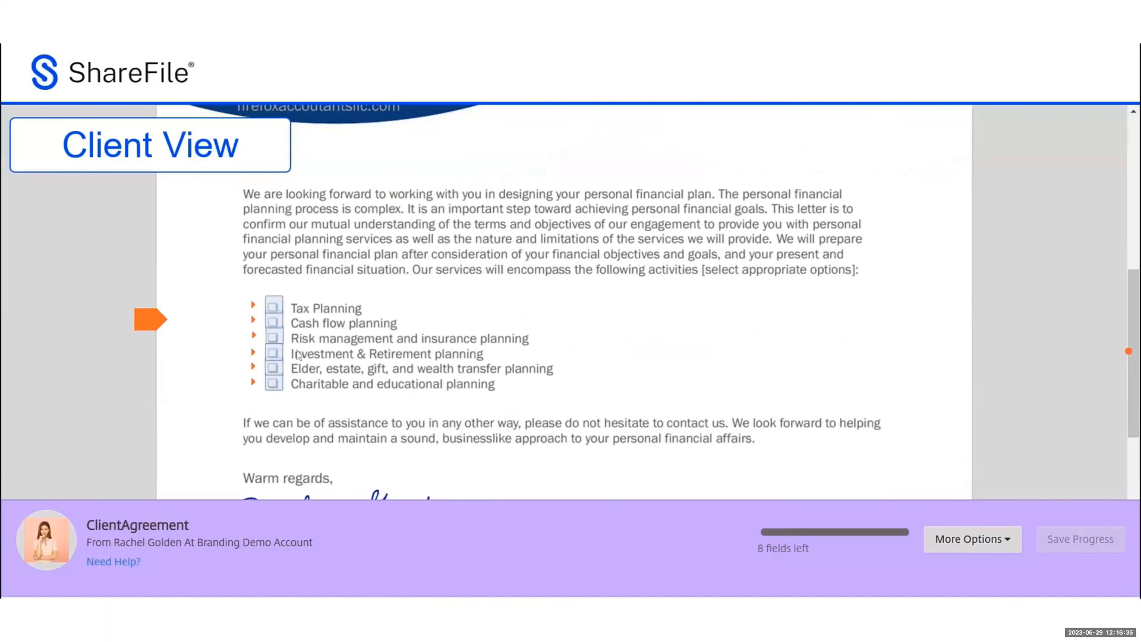
click(275, 322)
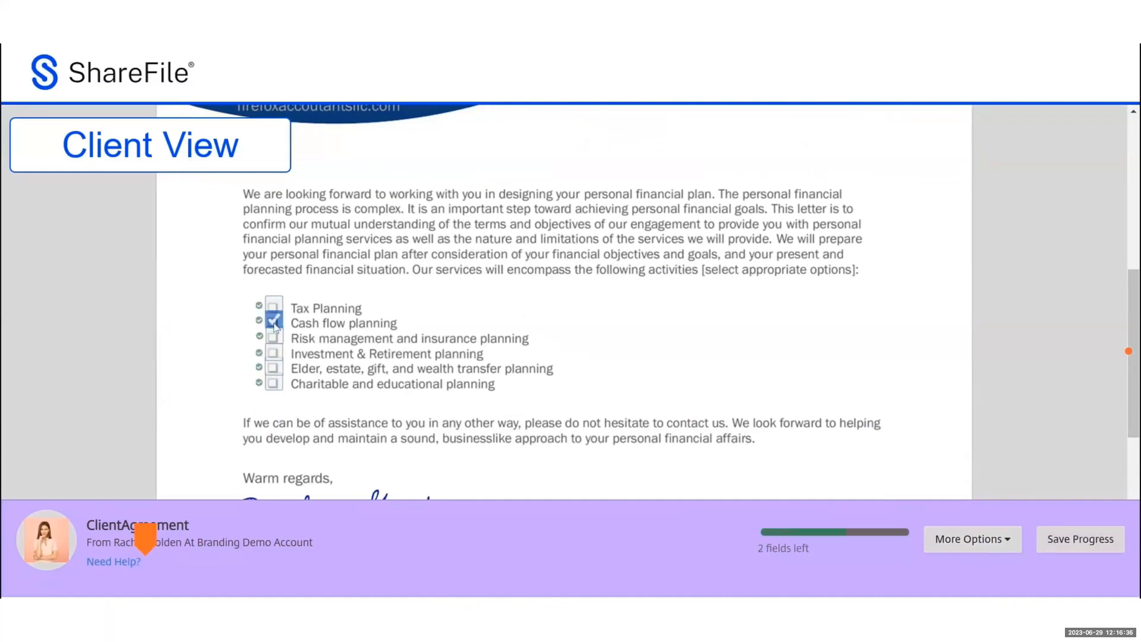
click(274, 358)
click(274, 369)
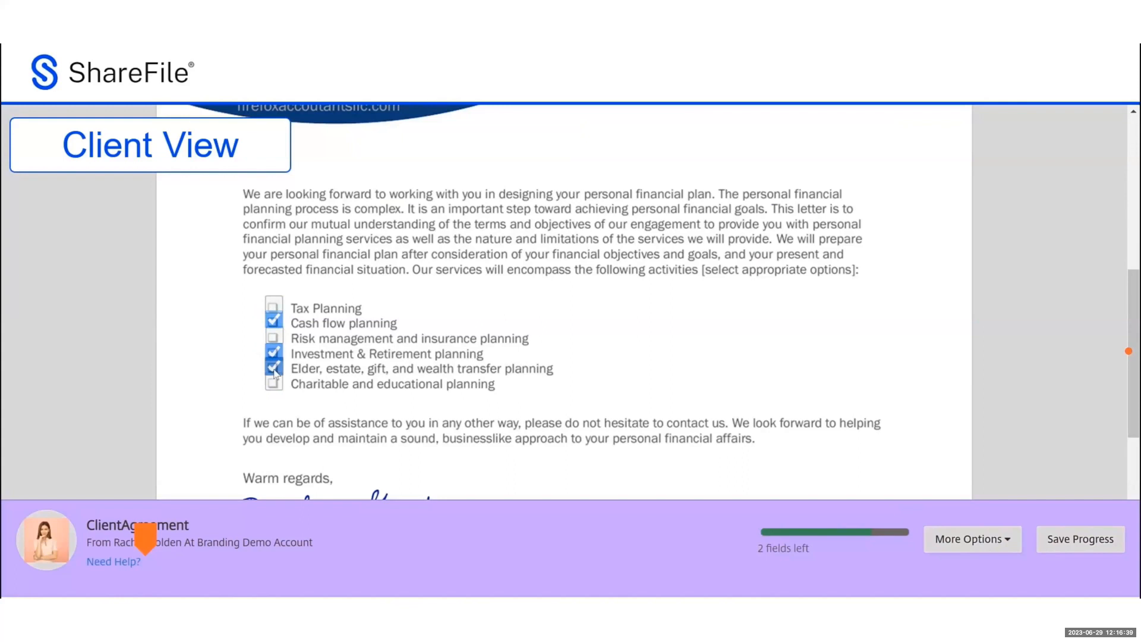
scroll(703, 429, down, 6)
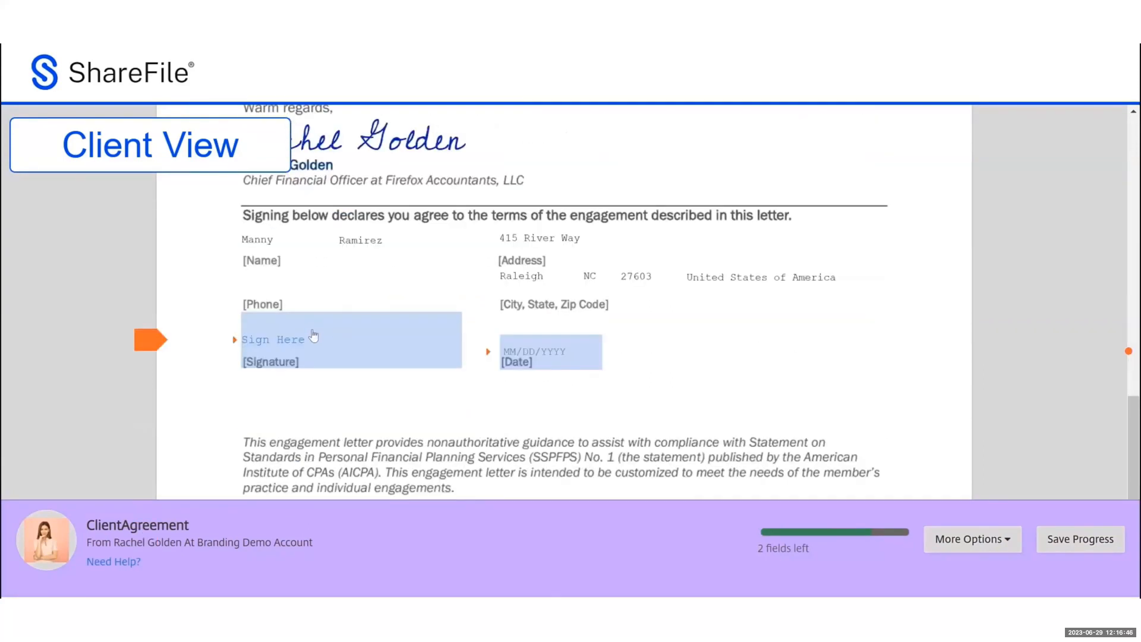
Apply a typed signature of the client's name and date the letter 06/21/2023
click(313, 334)
click(322, 466)
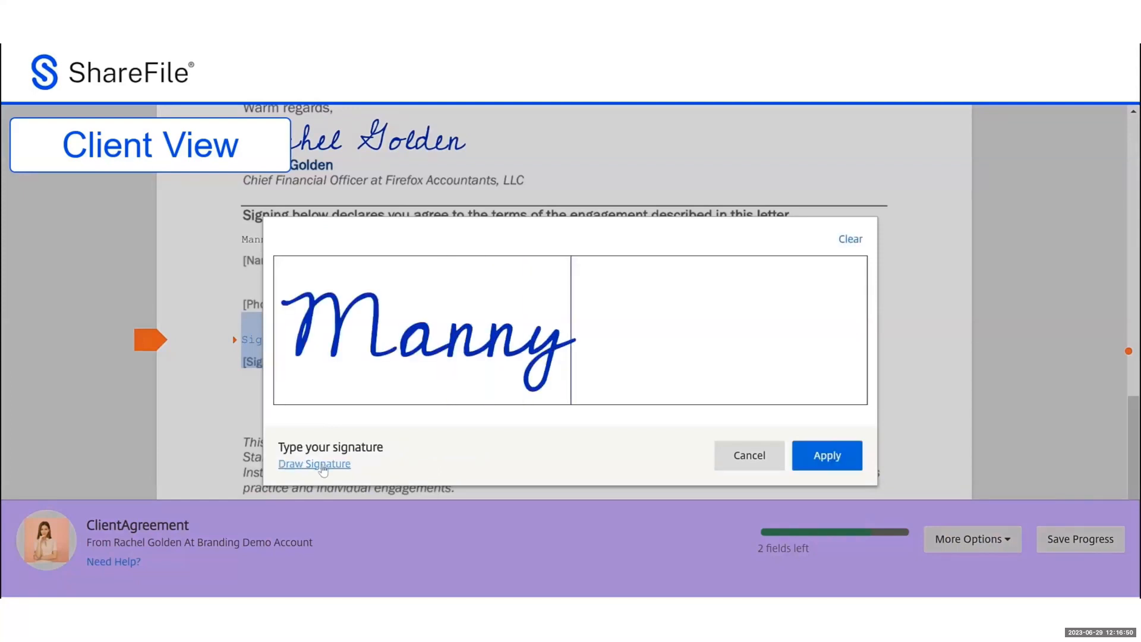
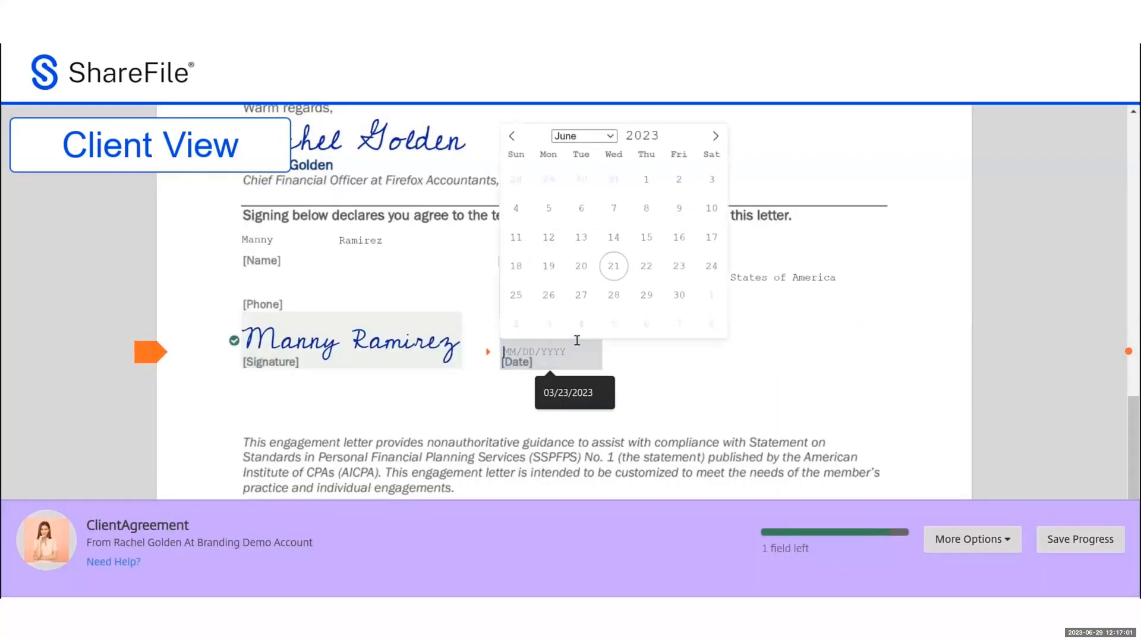
click(611, 265)
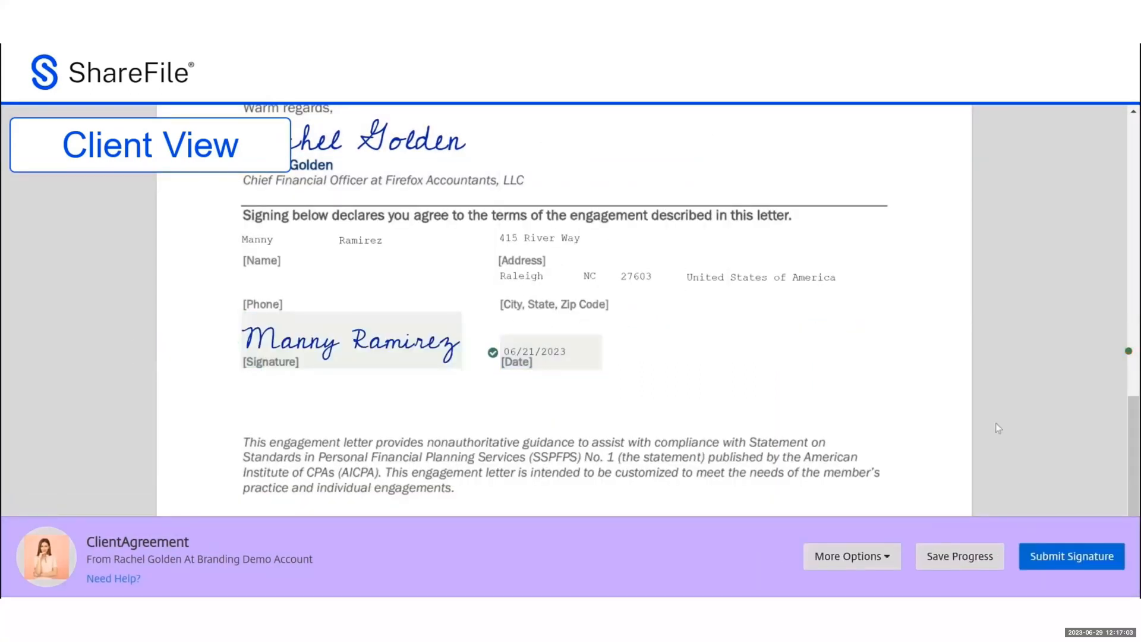
scroll(995, 423, down, 1)
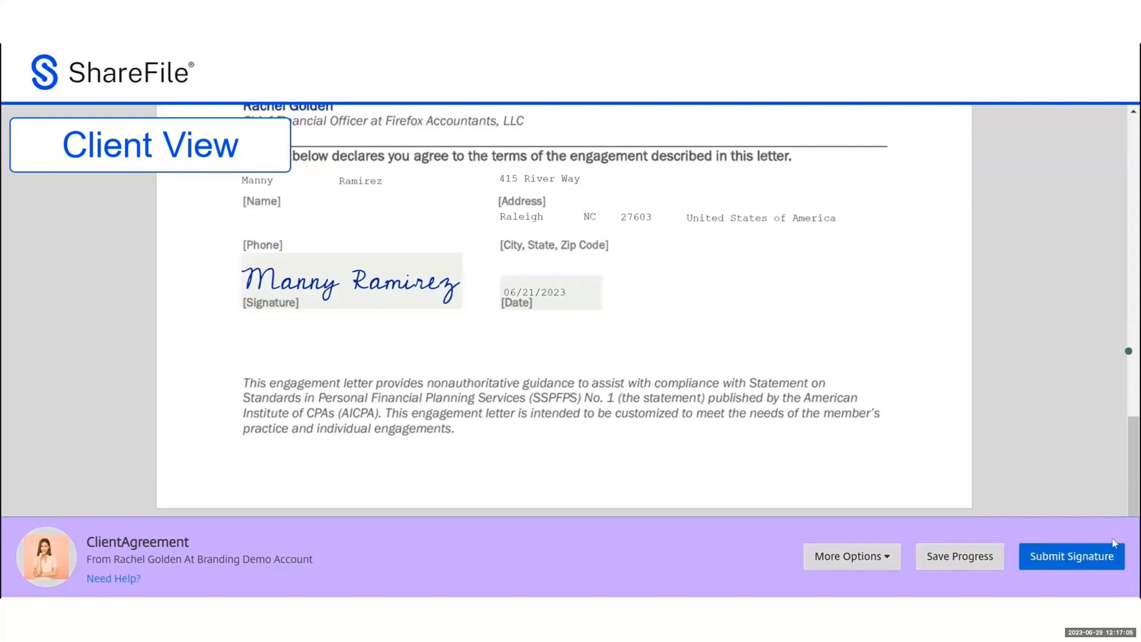
Submit the signed letter, agree to the terms, and dismiss the completion and tour messages
click(995, 563)
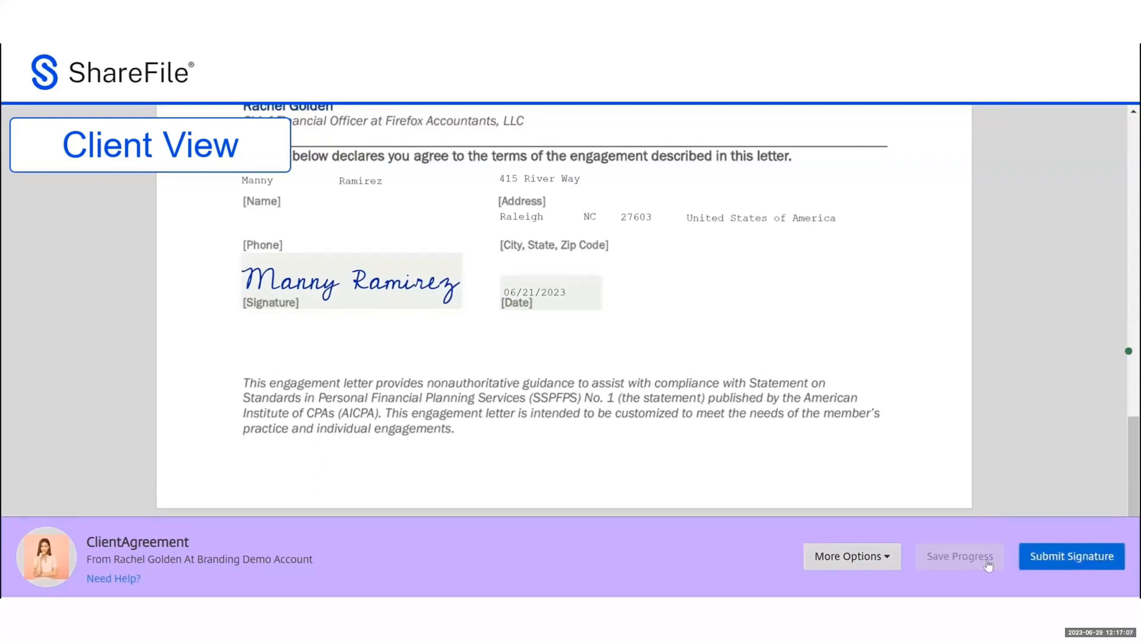
click(1048, 557)
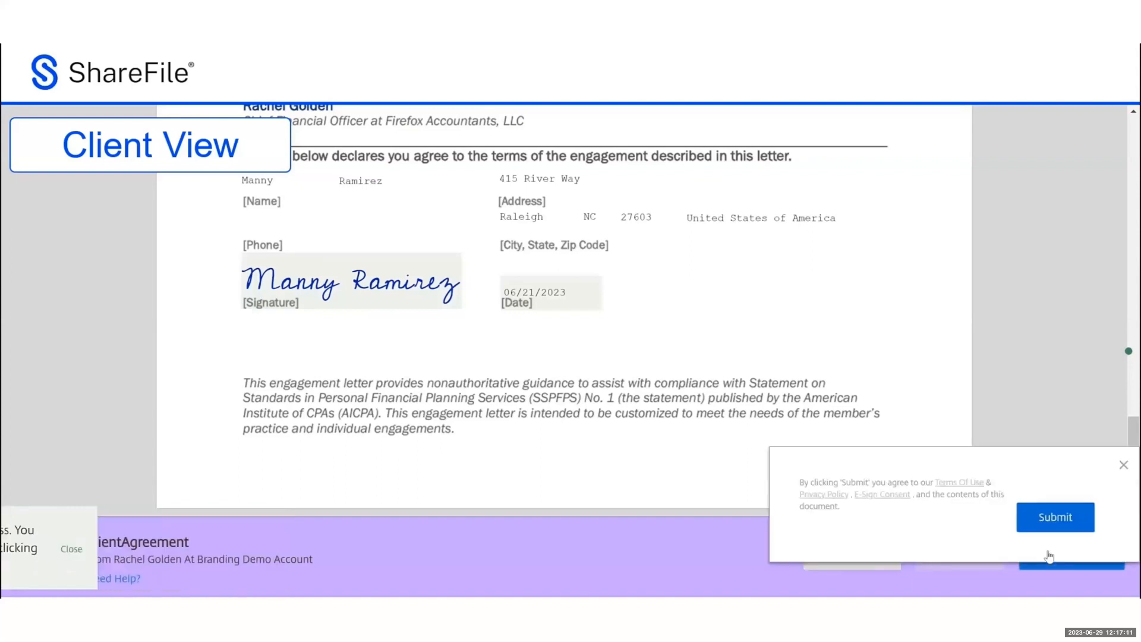
click(1035, 521)
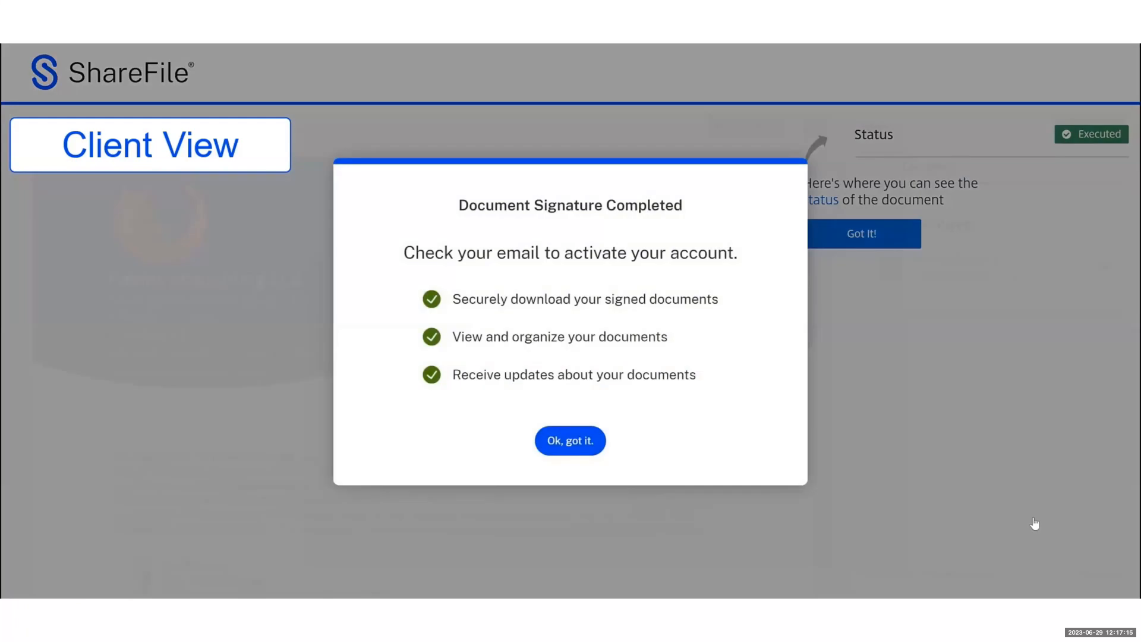
click(561, 443)
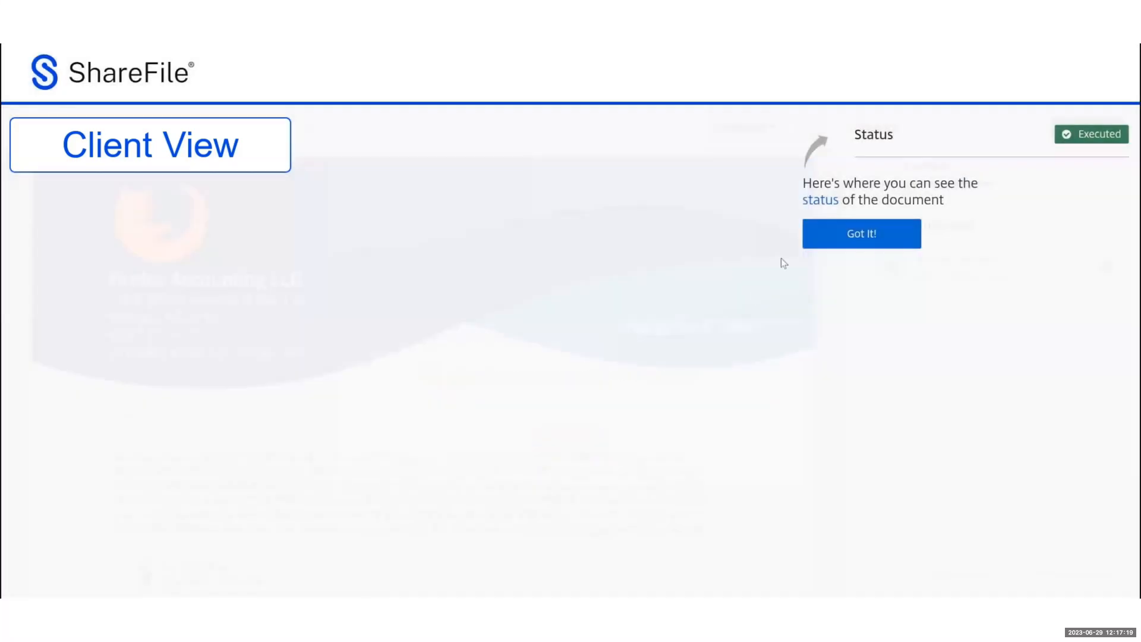
click(828, 244)
click(828, 244)
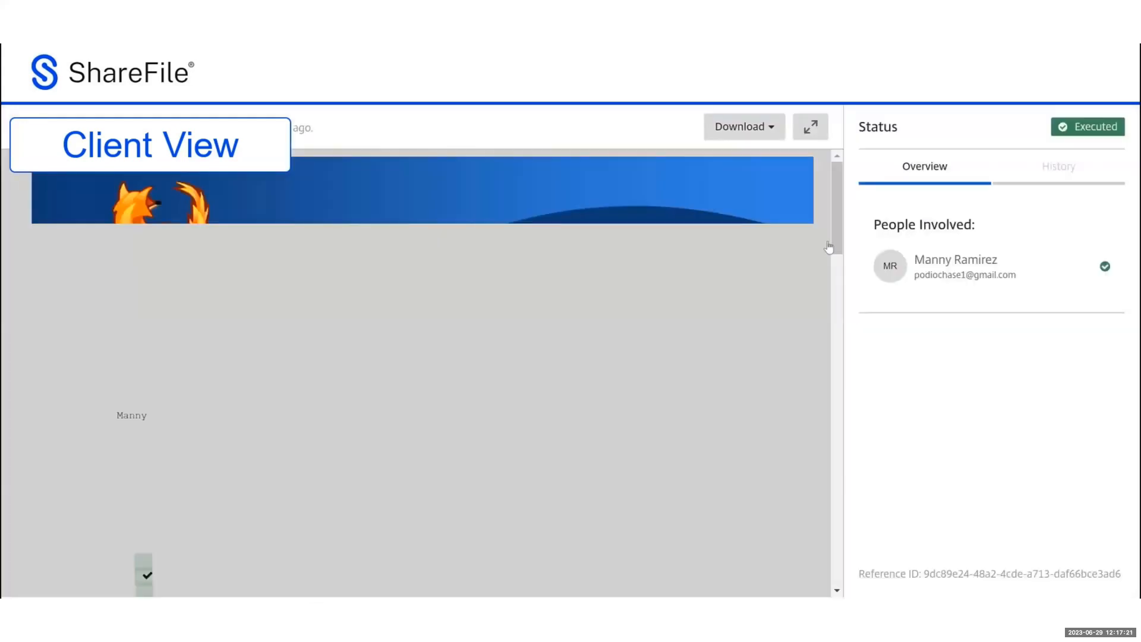
Review the executed letter and download it as a Combined PDF with its signature certificate
scroll(697, 205, down, 5)
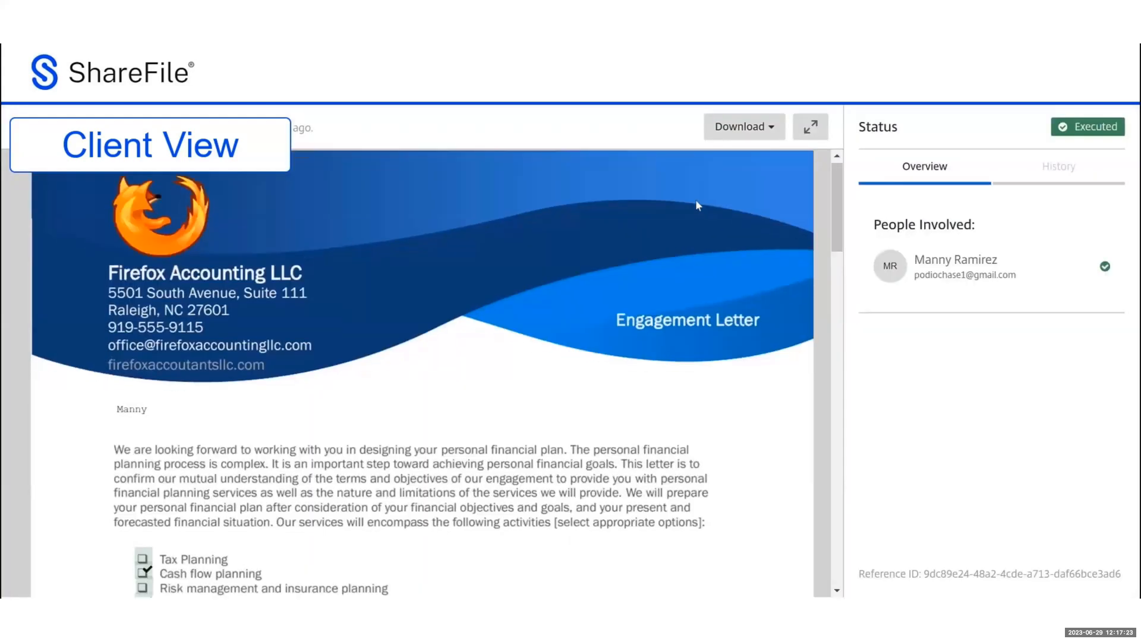
scroll(723, 188, down, 5)
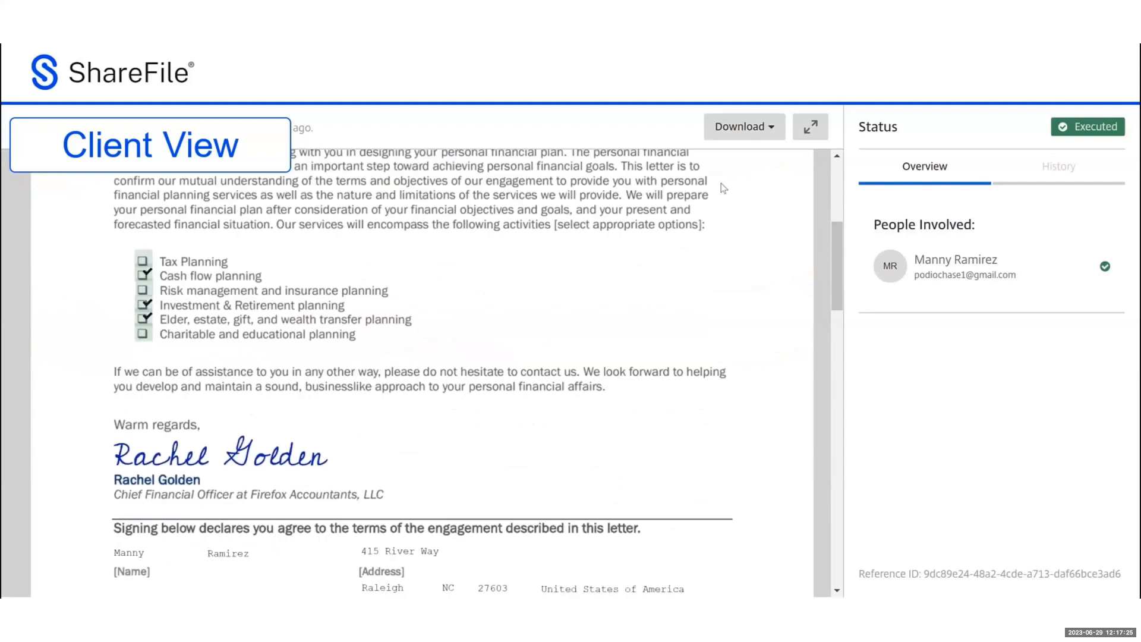
scroll(723, 188, down, 2)
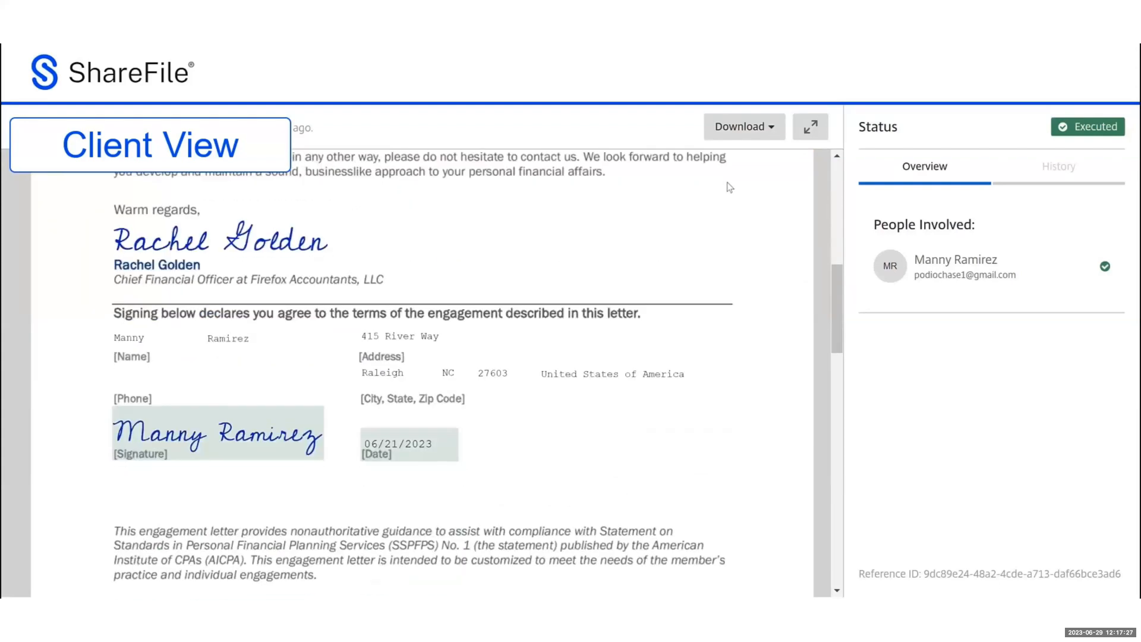
click(776, 138)
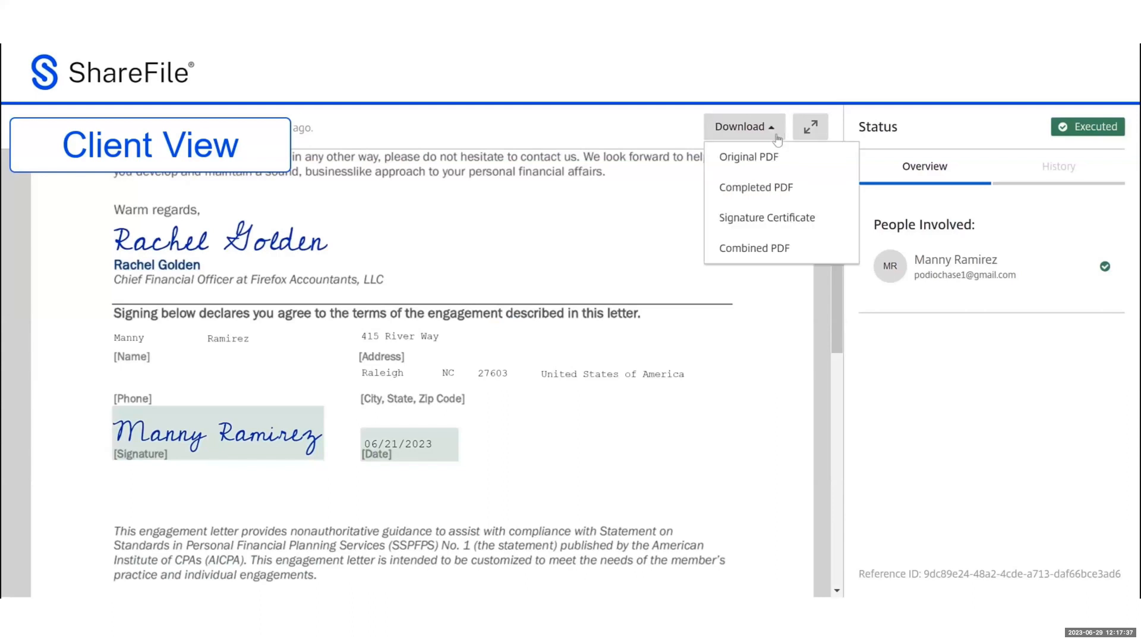
click(795, 248)
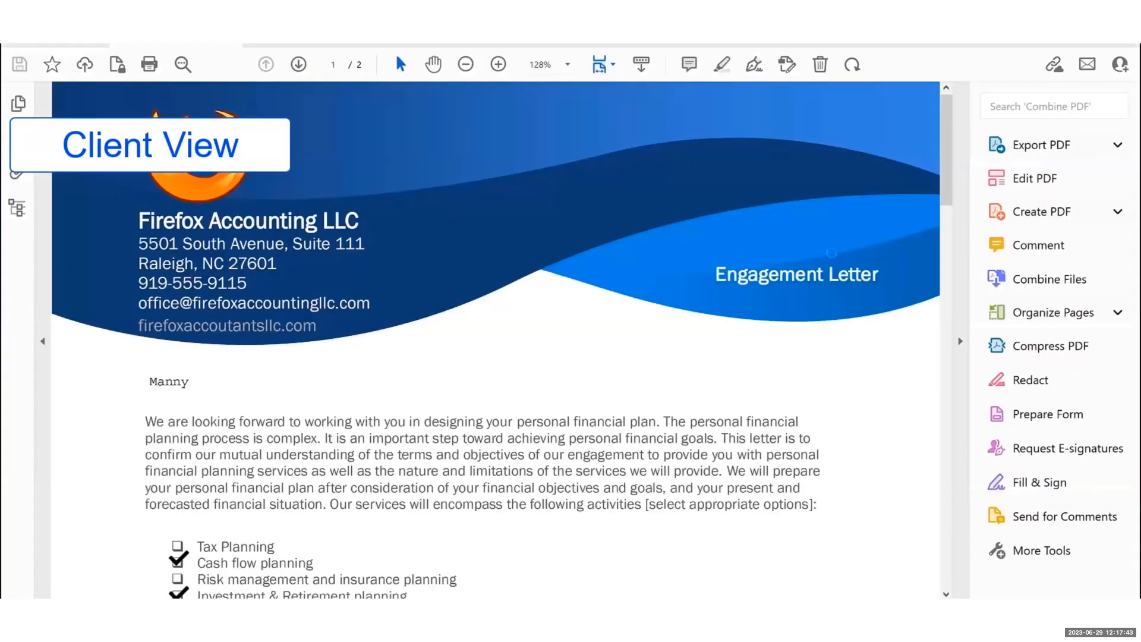
Scroll through the PDF's signed letter, signature certificate and audit trail, then return to the browser
scroll(832, 252, down, 2)
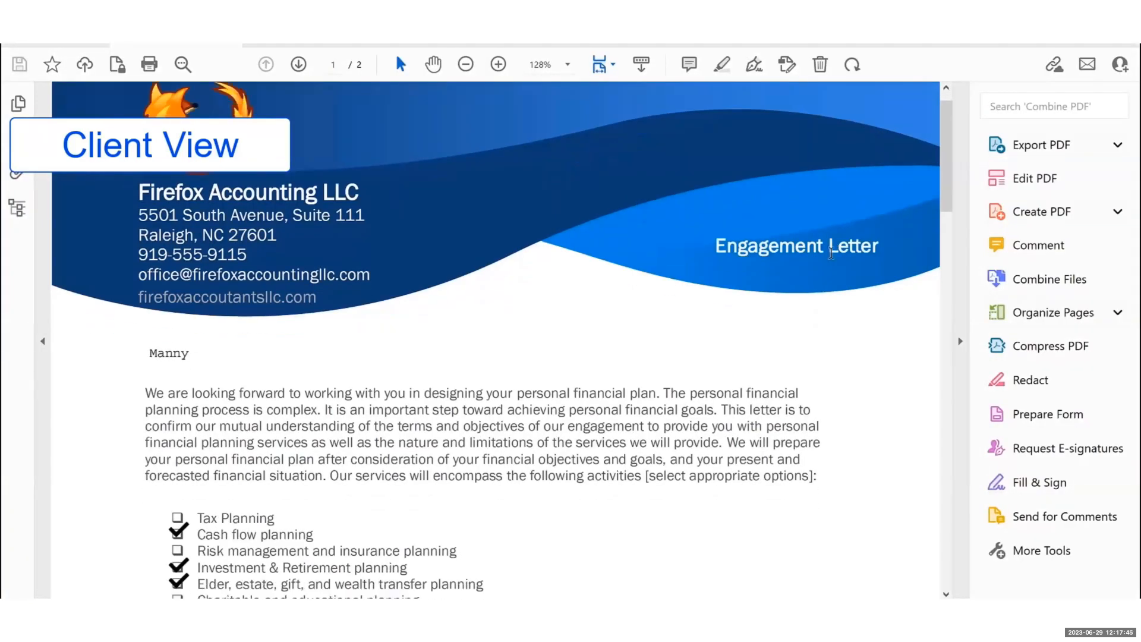
scroll(832, 254, down, 6)
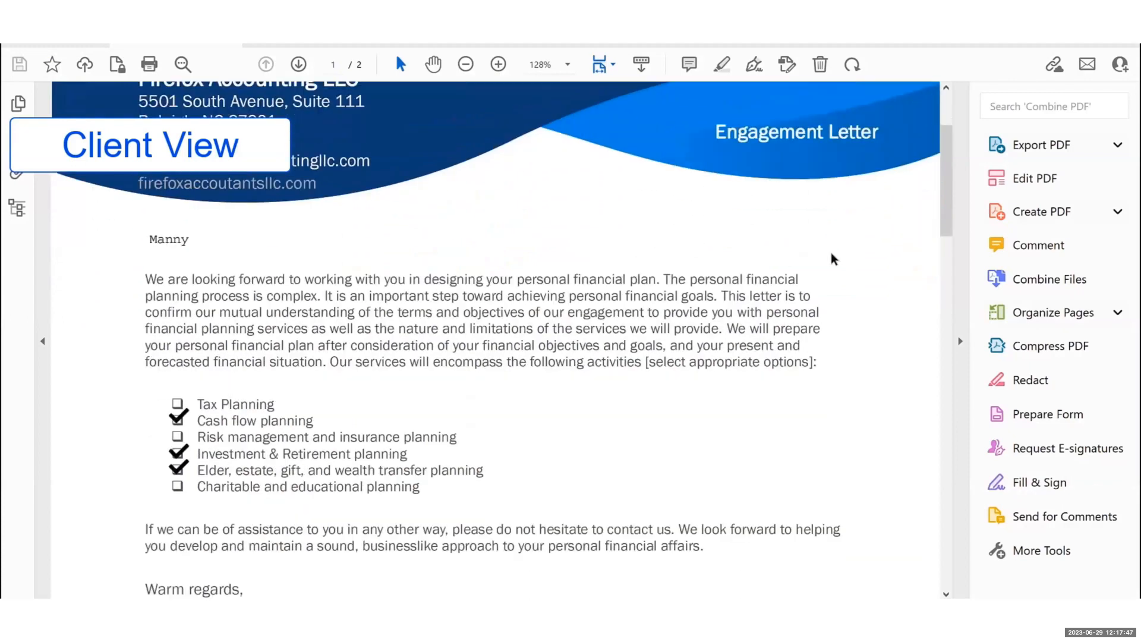
scroll(831, 259, down, 8)
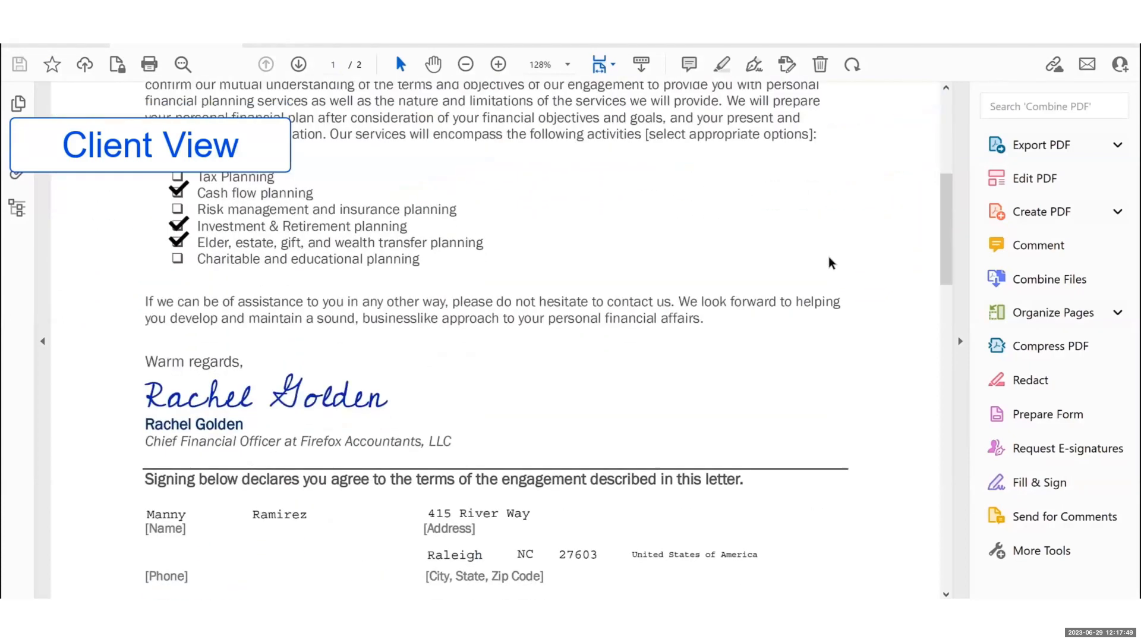
scroll(830, 261, down, 3)
scroll(830, 265, down, 2)
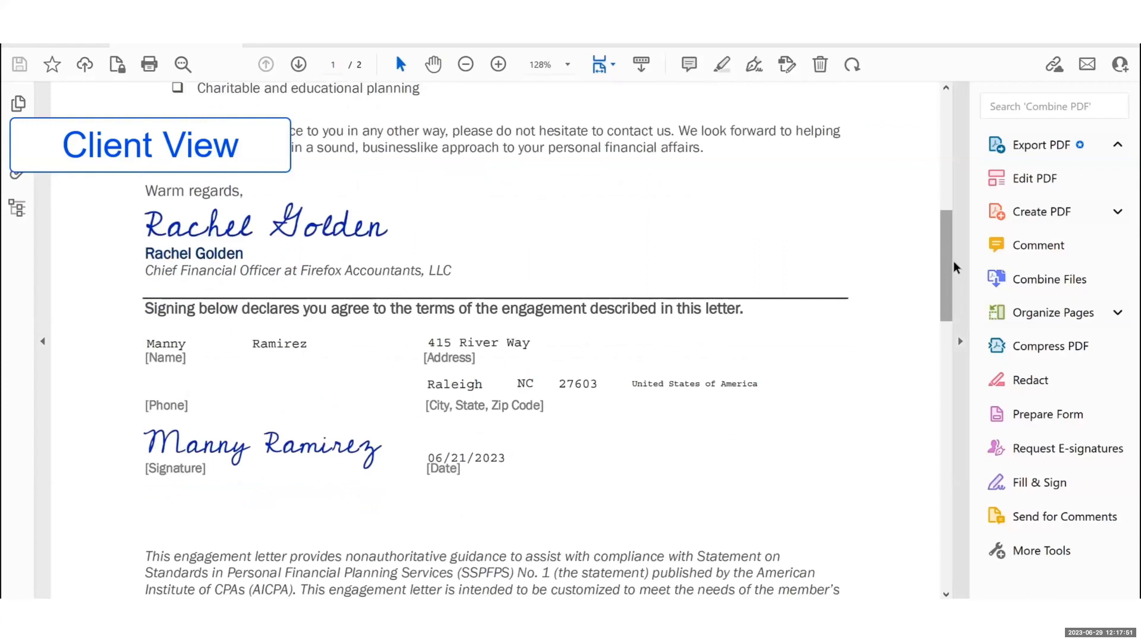
drag(950, 284, 954, 401)
scroll(898, 394, down, 2)
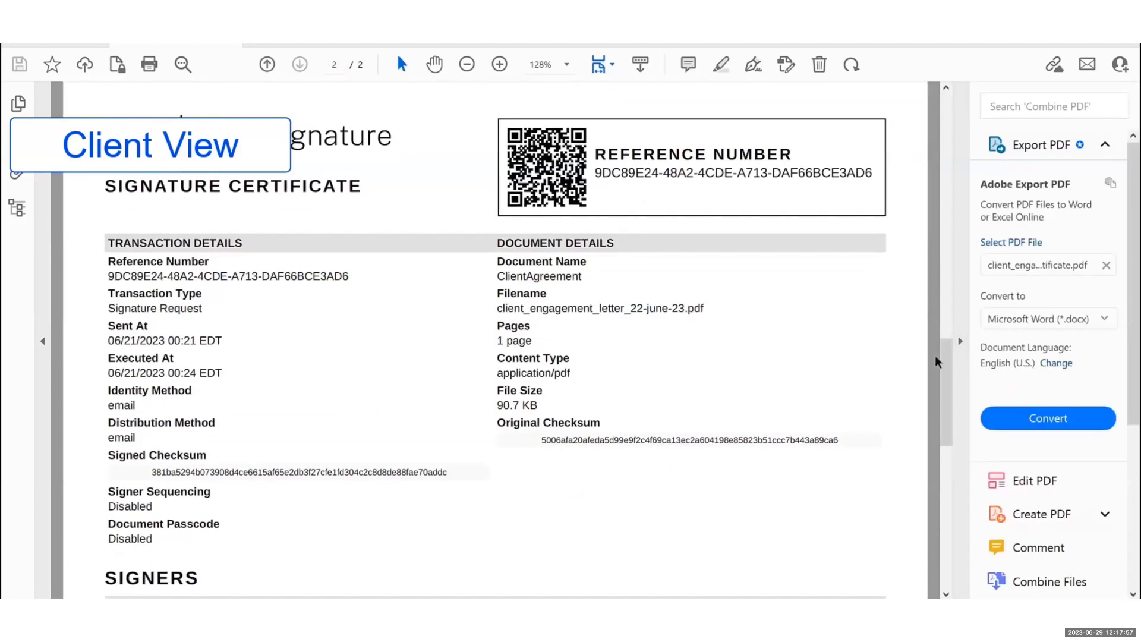
drag(949, 356, 966, 514)
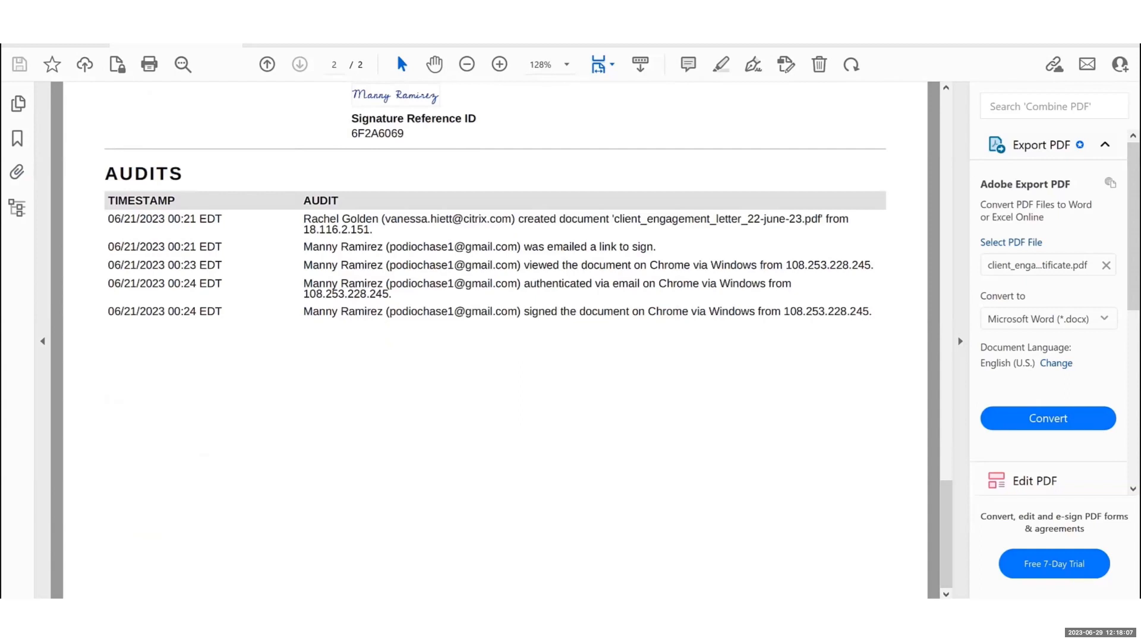
key(alt+Tab)
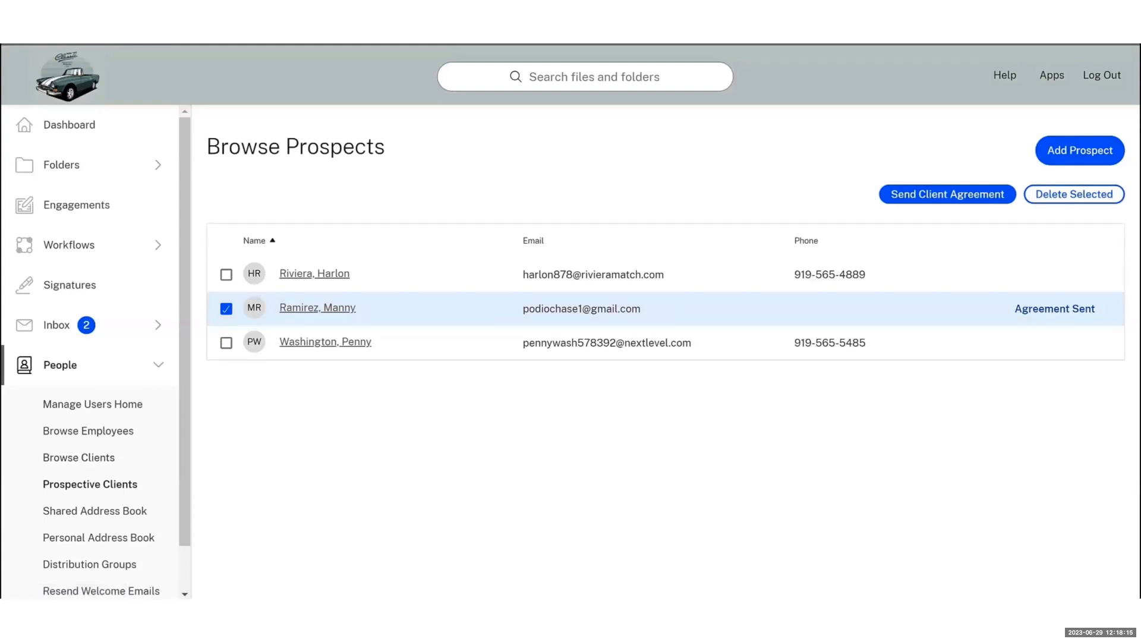
Open the converted River Co. client's record from Browse Clients and save its changes
click(99, 467)
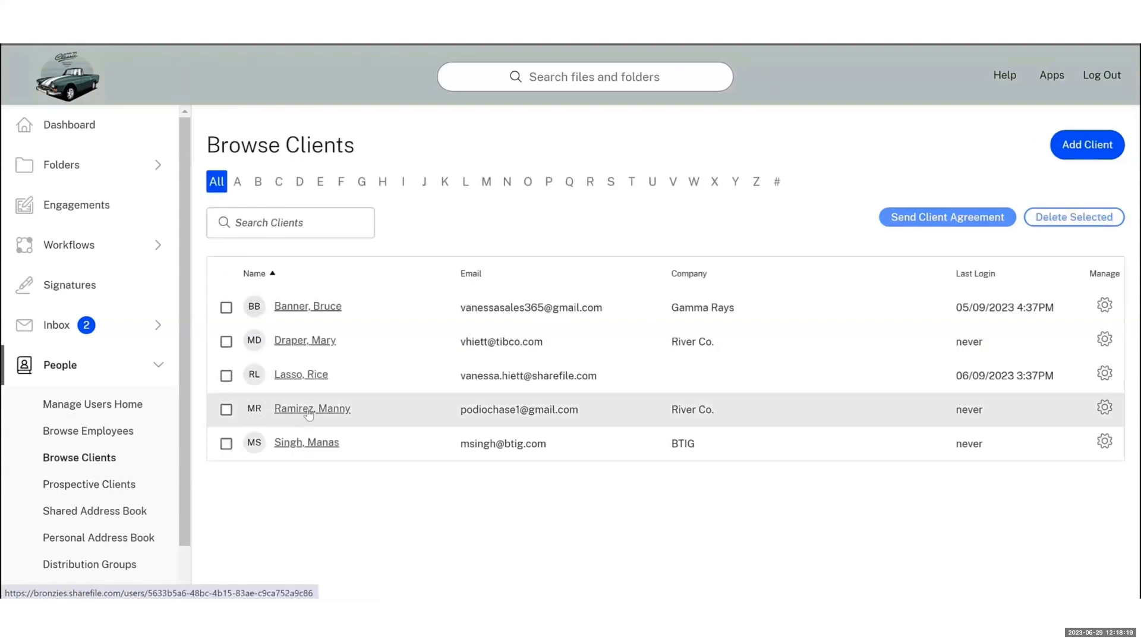
click(308, 410)
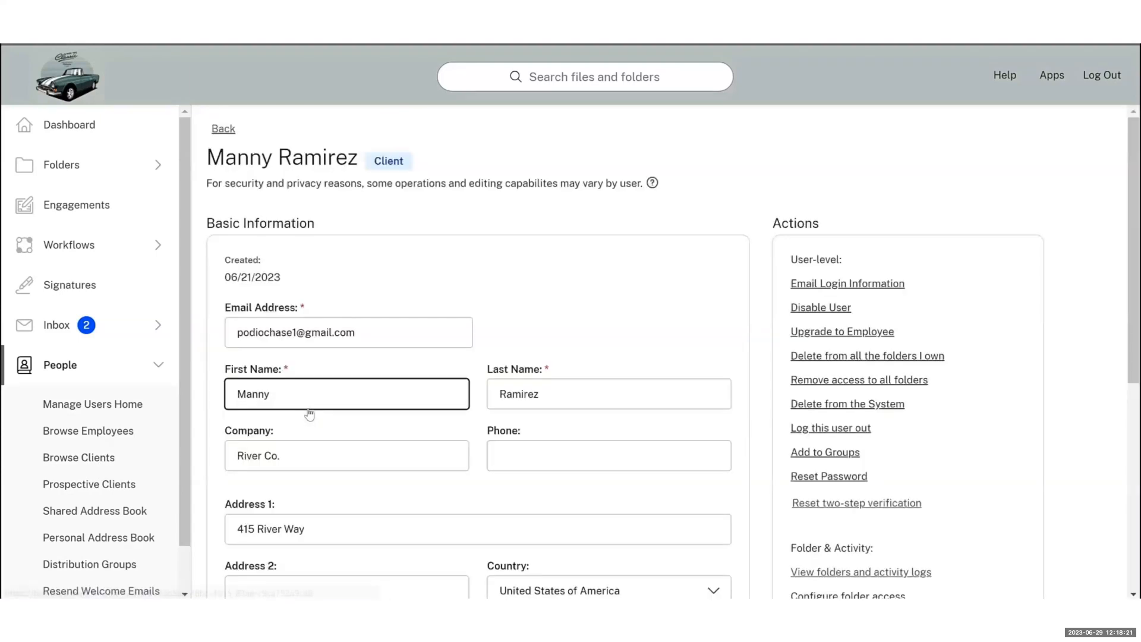
click(319, 392)
scroll(320, 392, down, 5)
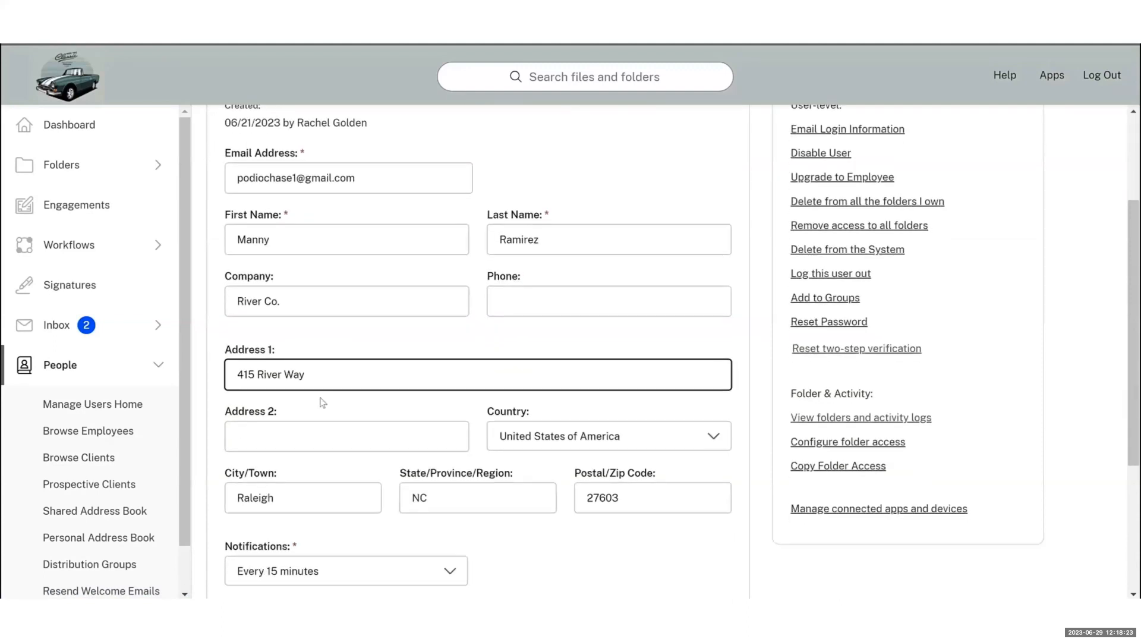
scroll(320, 402, down, 2)
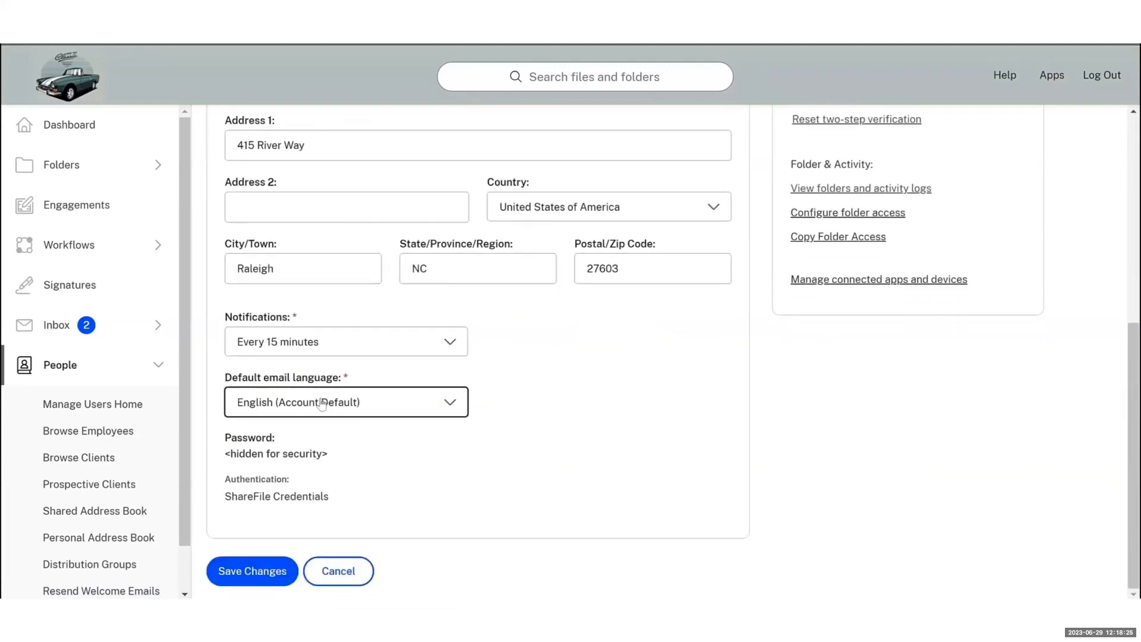
click(254, 569)
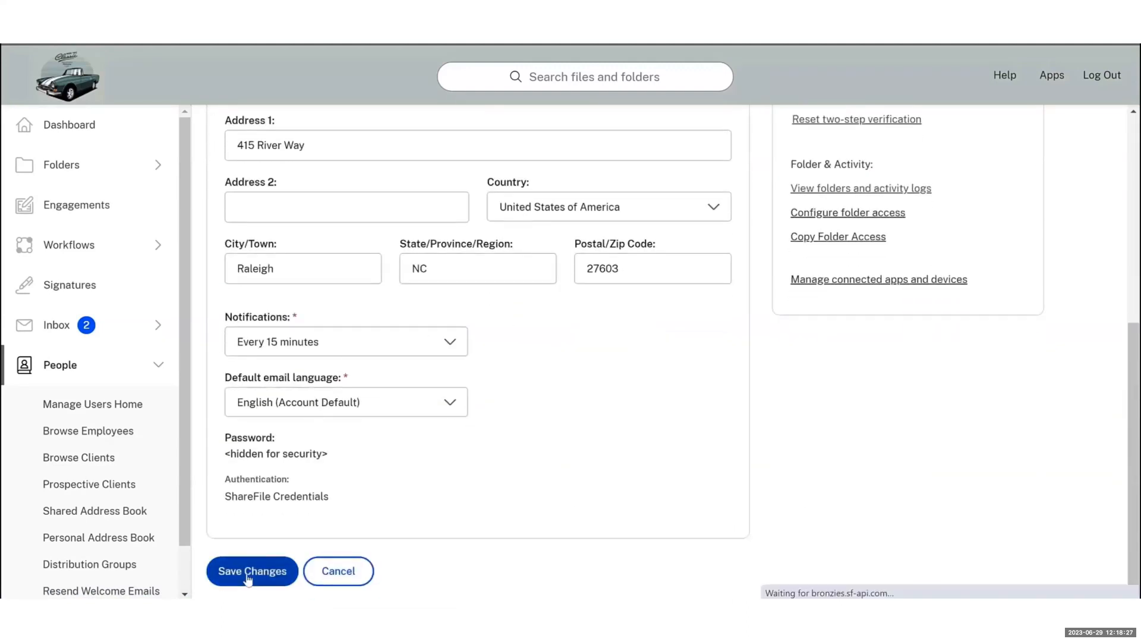
click(49, 167)
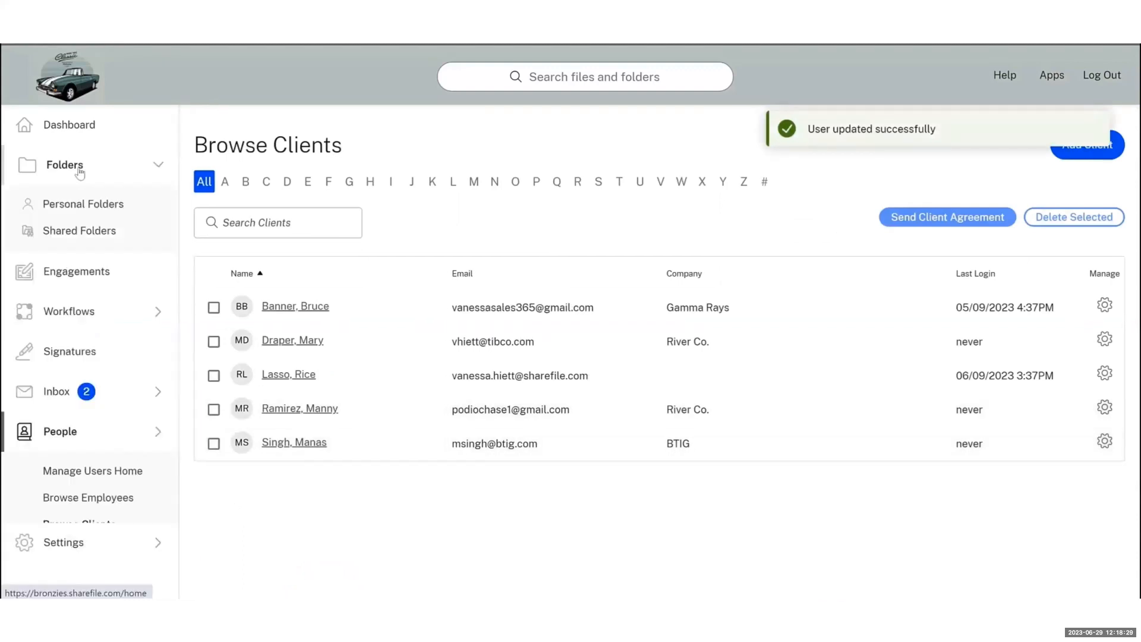
In Shared Folders > Client Folders > the client's folder, enable Upload Alerts under People and save
click(103, 232)
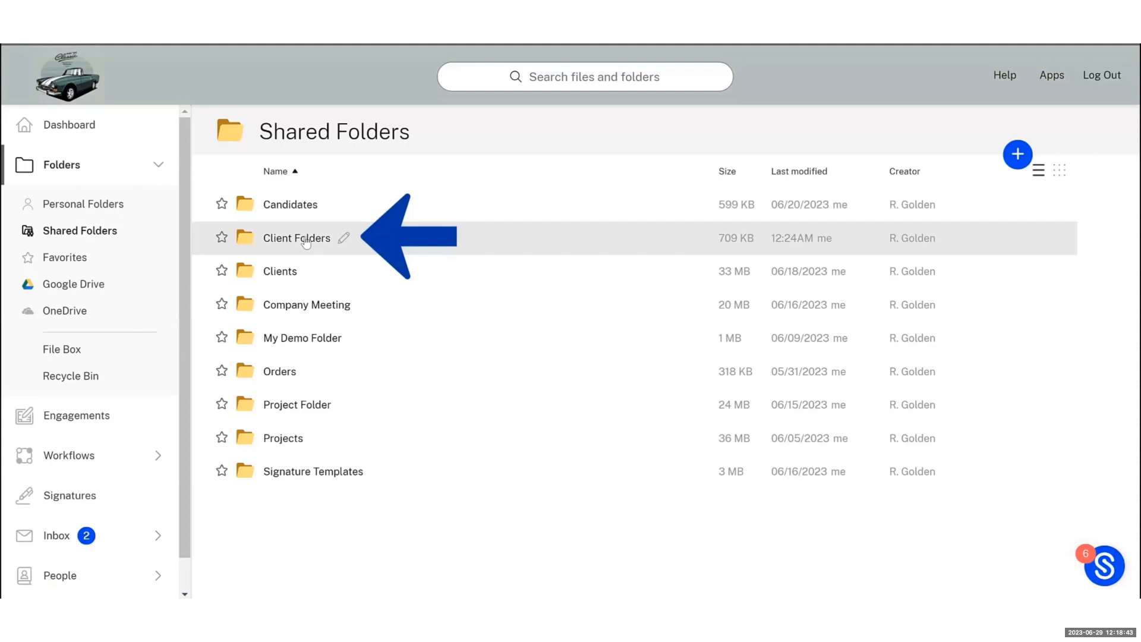
click(306, 238)
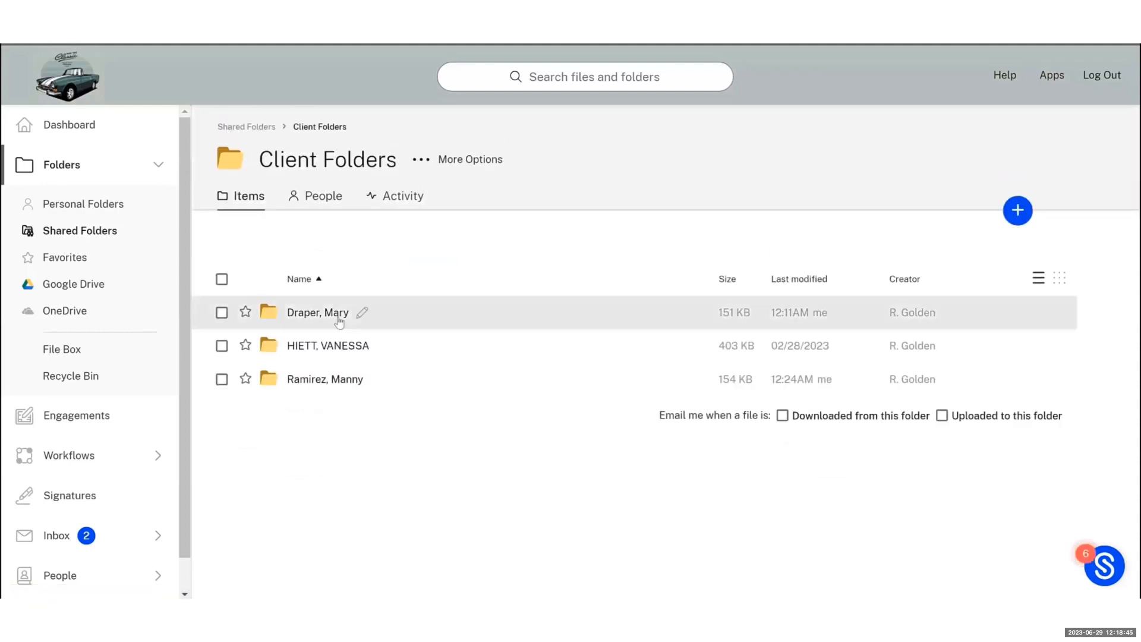
click(337, 382)
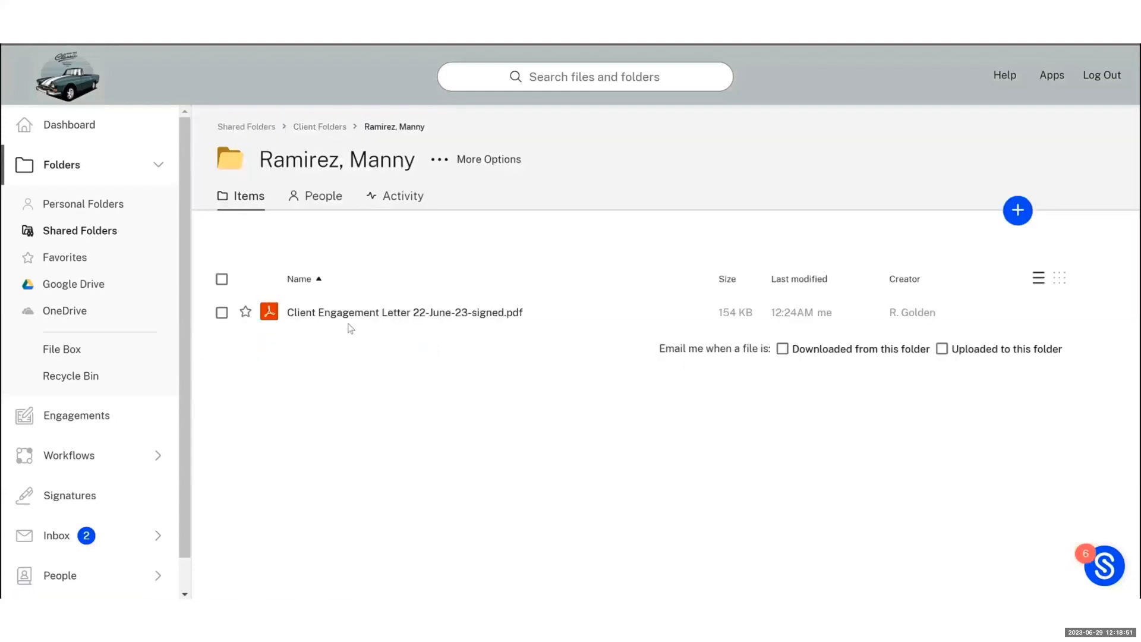
click(319, 204)
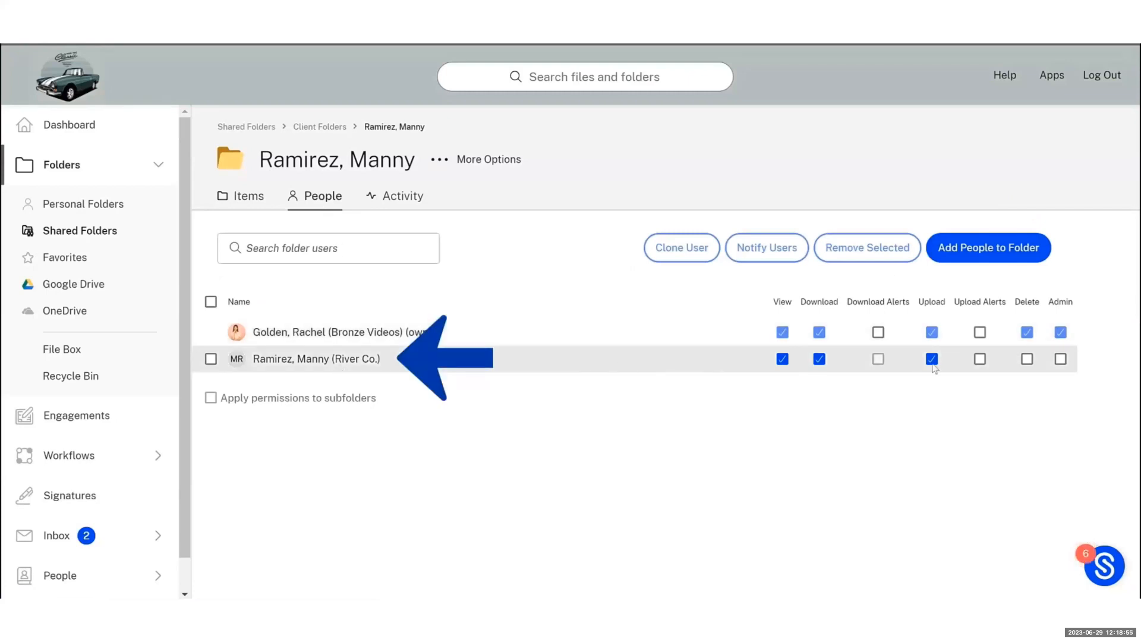
click(980, 359)
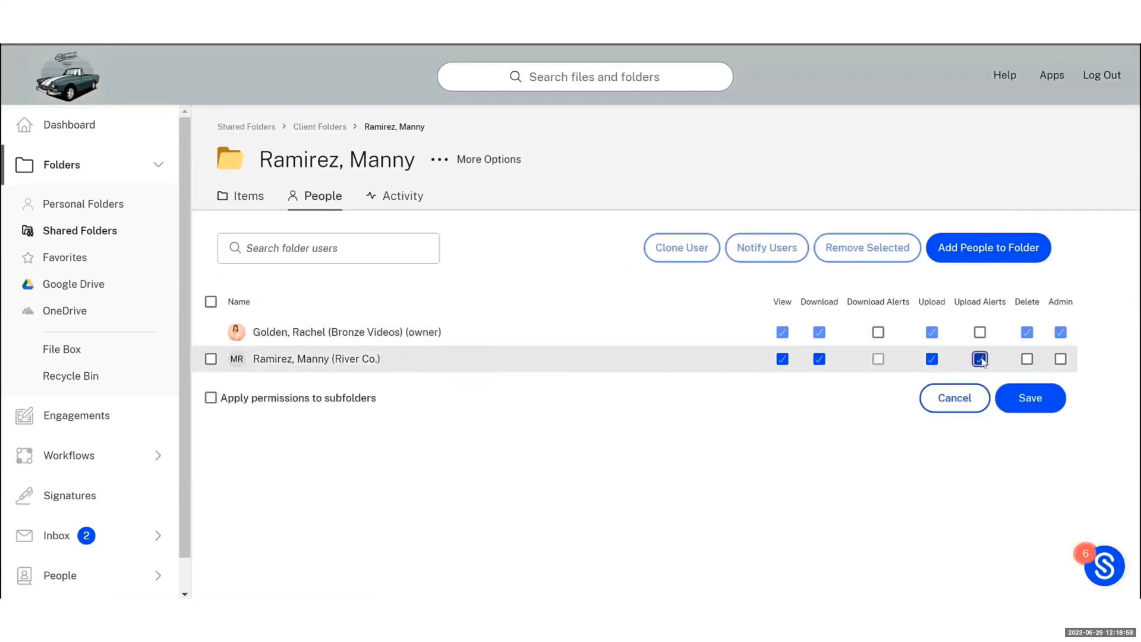
click(1021, 404)
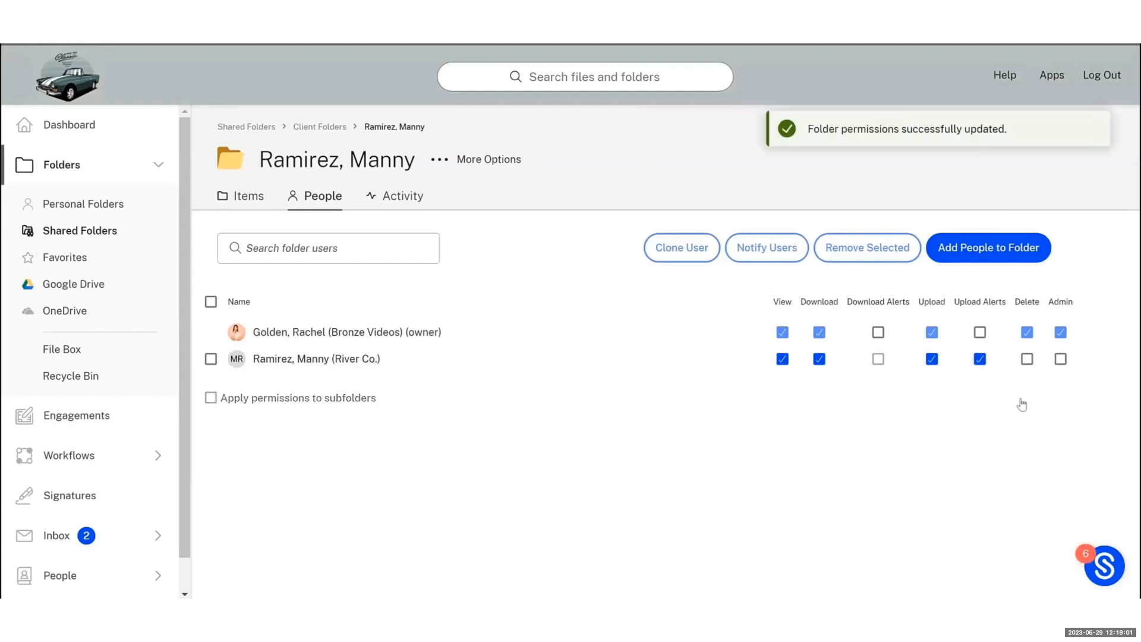
Preview Client Engagement Letter 22-June-23-signed.pdf through its signature certificate page, then close it
click(252, 198)
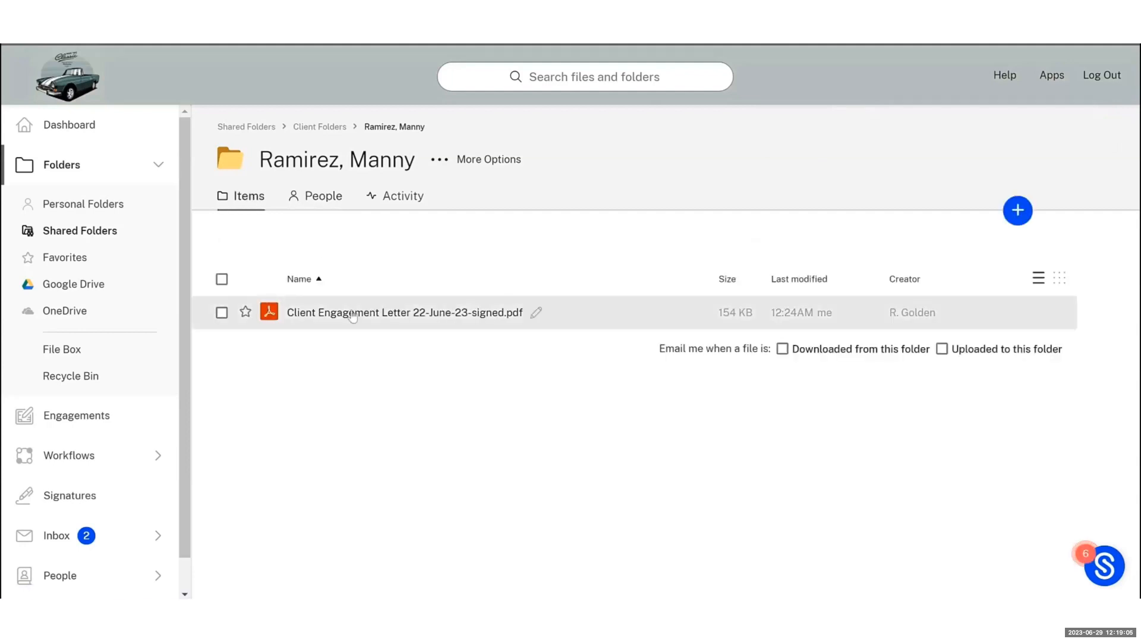
click(351, 314)
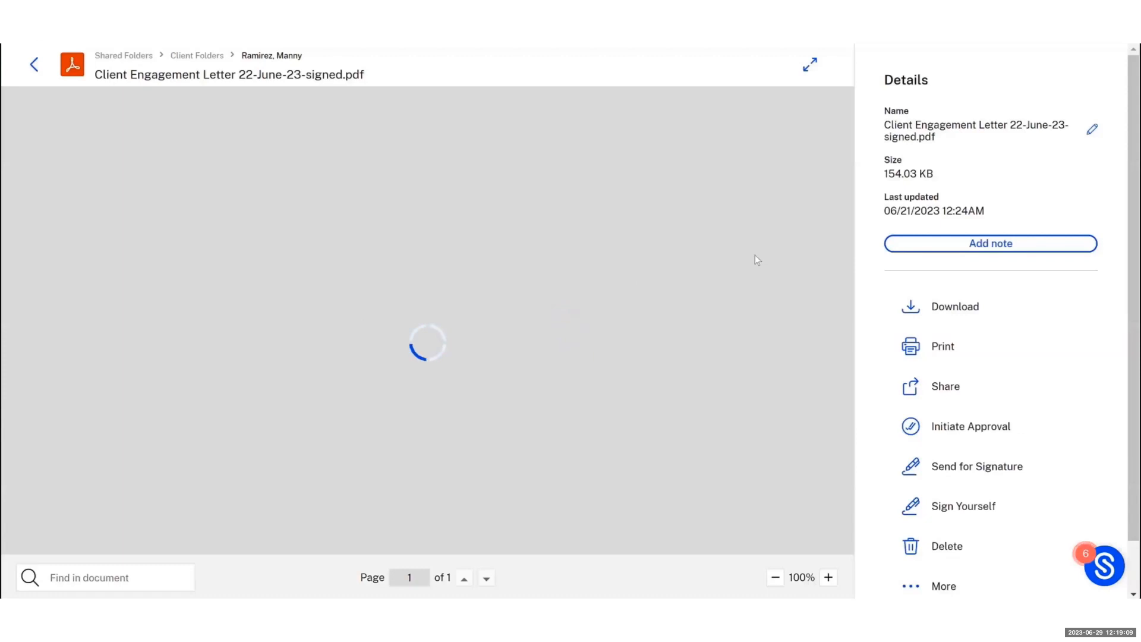
scroll(759, 250, down, 10)
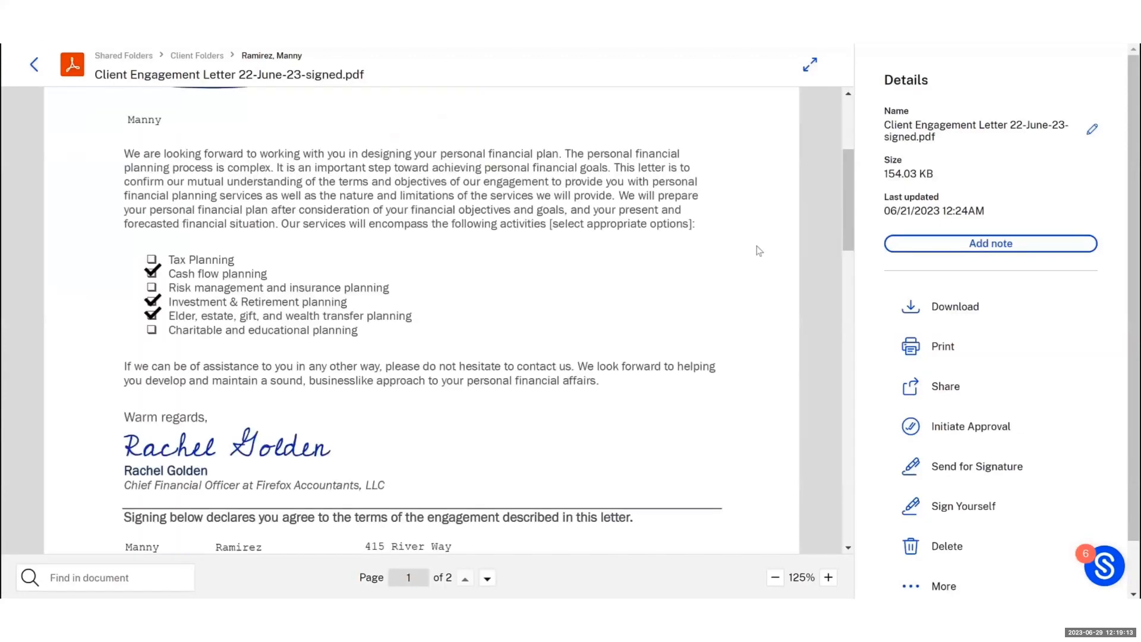
scroll(759, 250, down, 3)
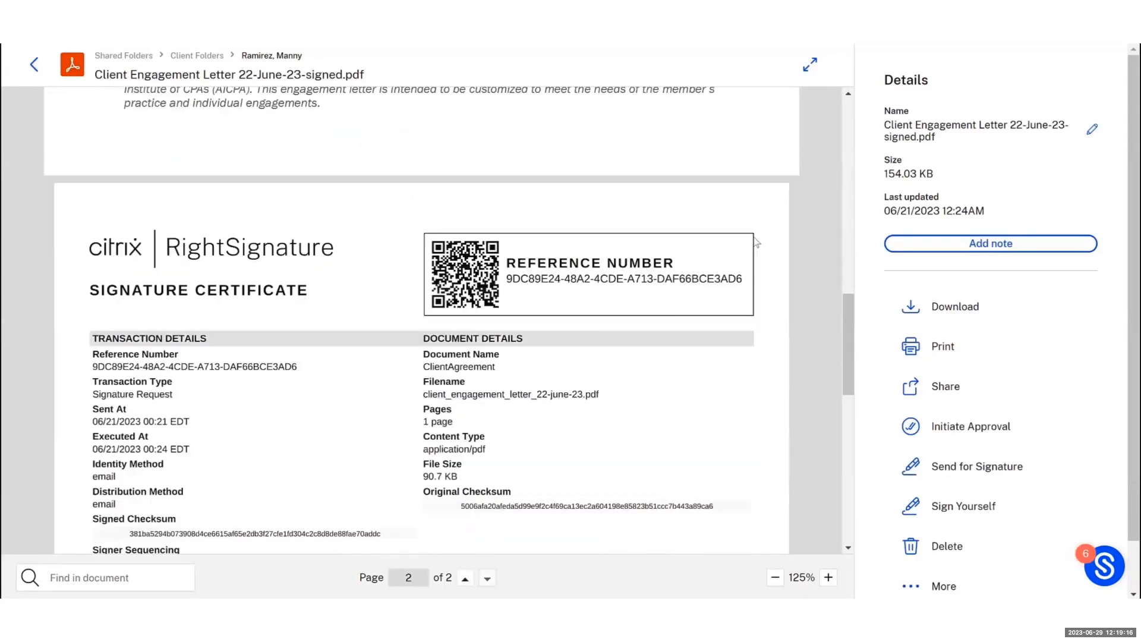
click(34, 65)
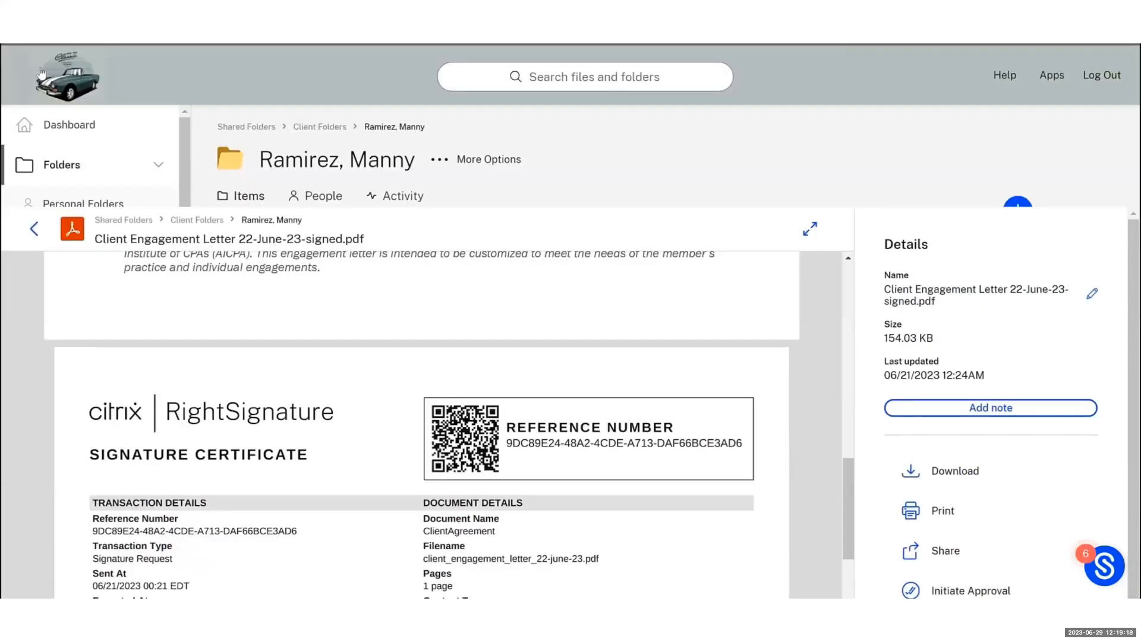
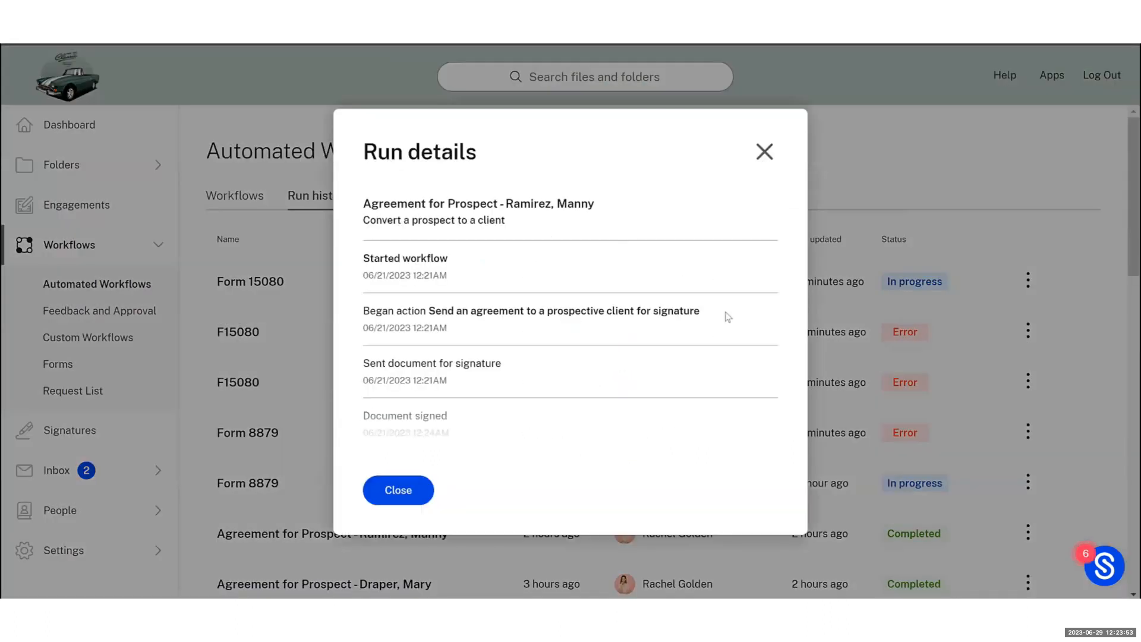
Scroll the completed Agreement for Prospect run down through client and folder creation, document upload and Completed workflow
scroll(486, 276, down, 3)
scroll(486, 278, down, 3)
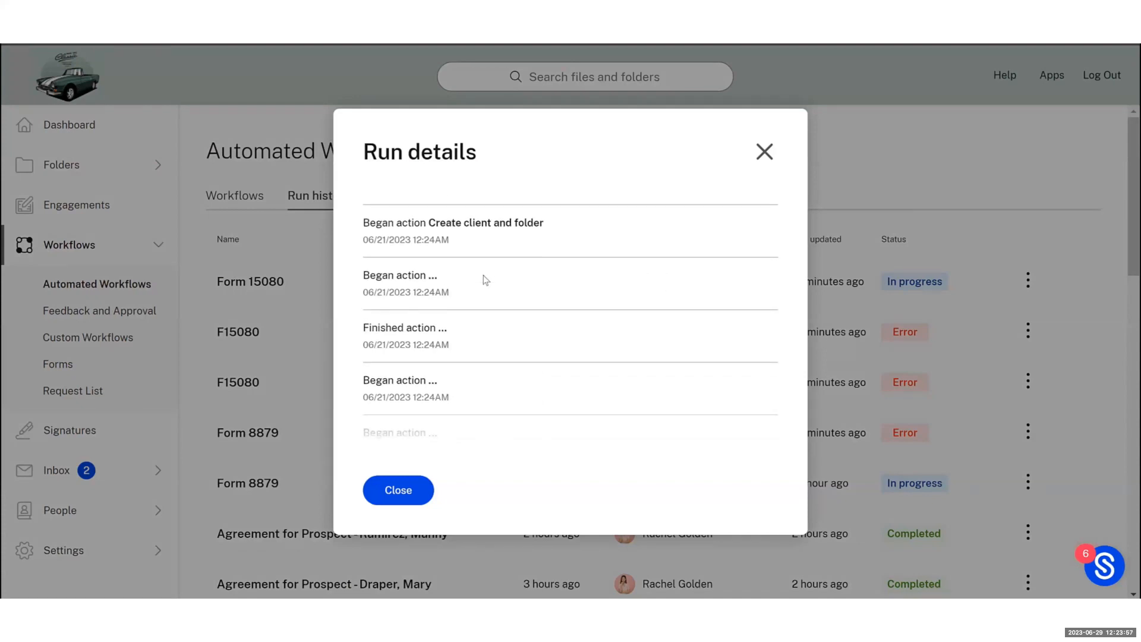
scroll(486, 280, down, 3)
scroll(486, 280, down, 5)
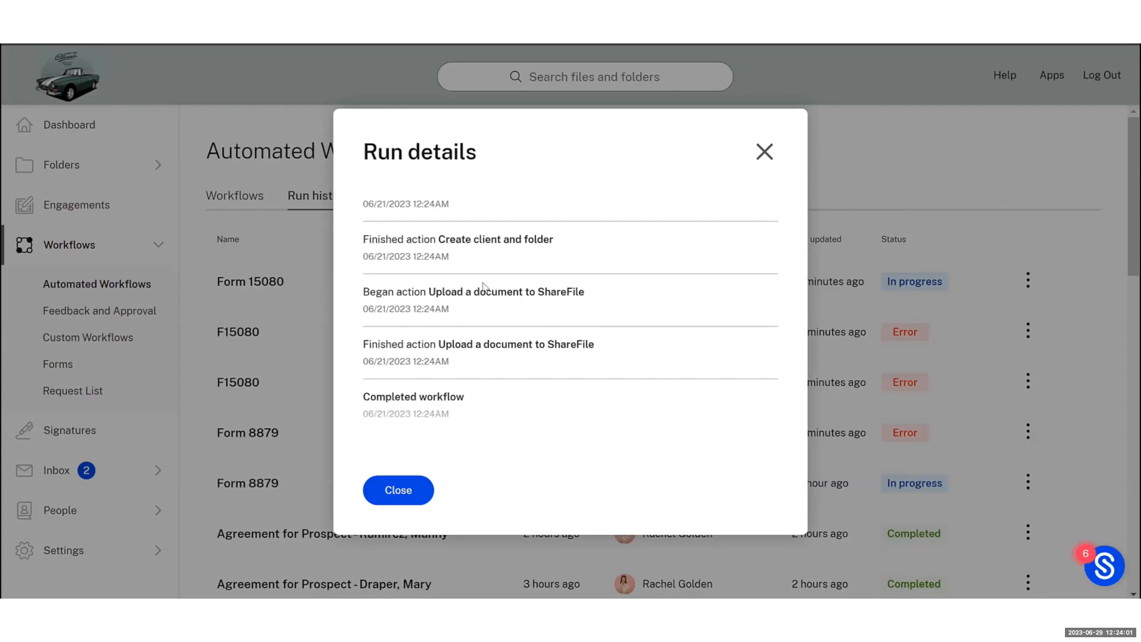
scroll(484, 286, down, 1)
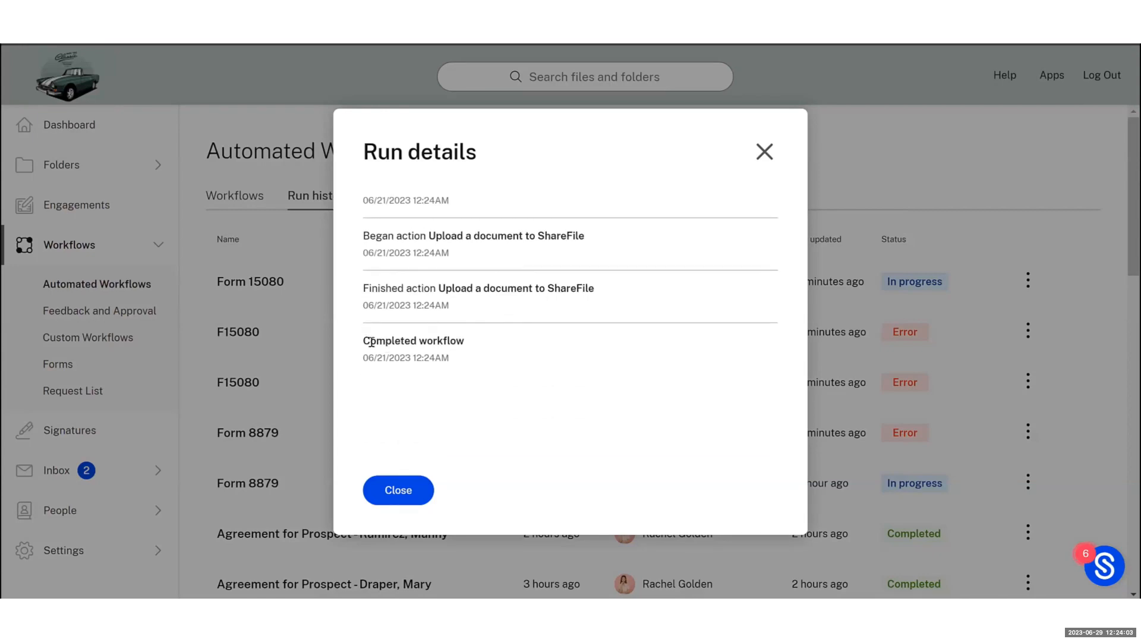
Open the Form 15080 workflow for editing from the Workflows list and show its Manual start trigger
click(410, 490)
click(237, 202)
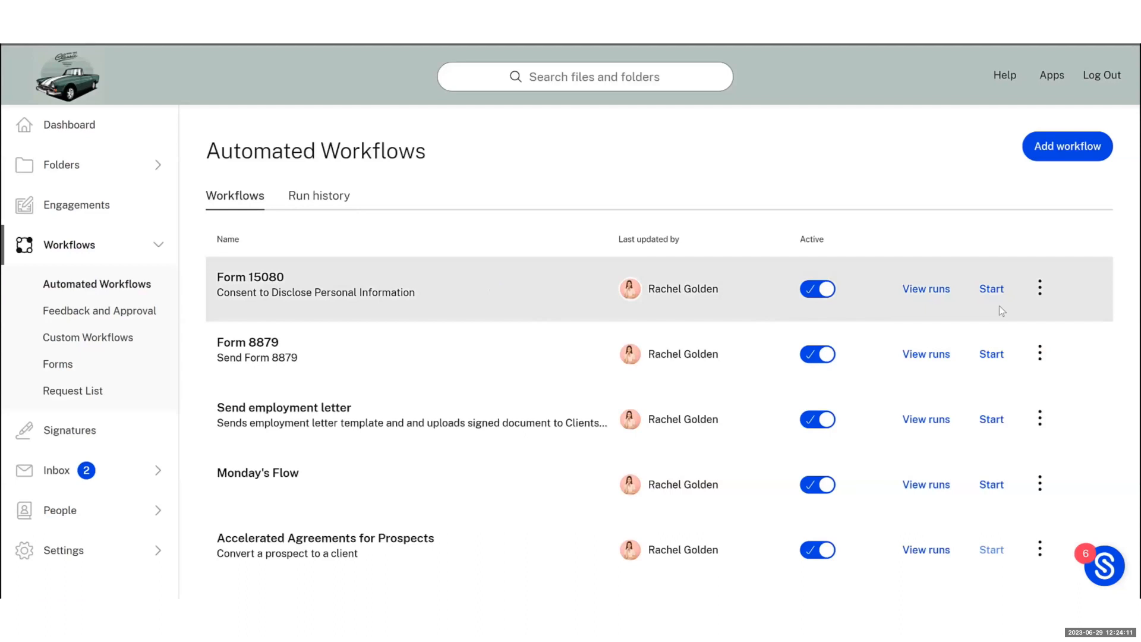
click(1040, 288)
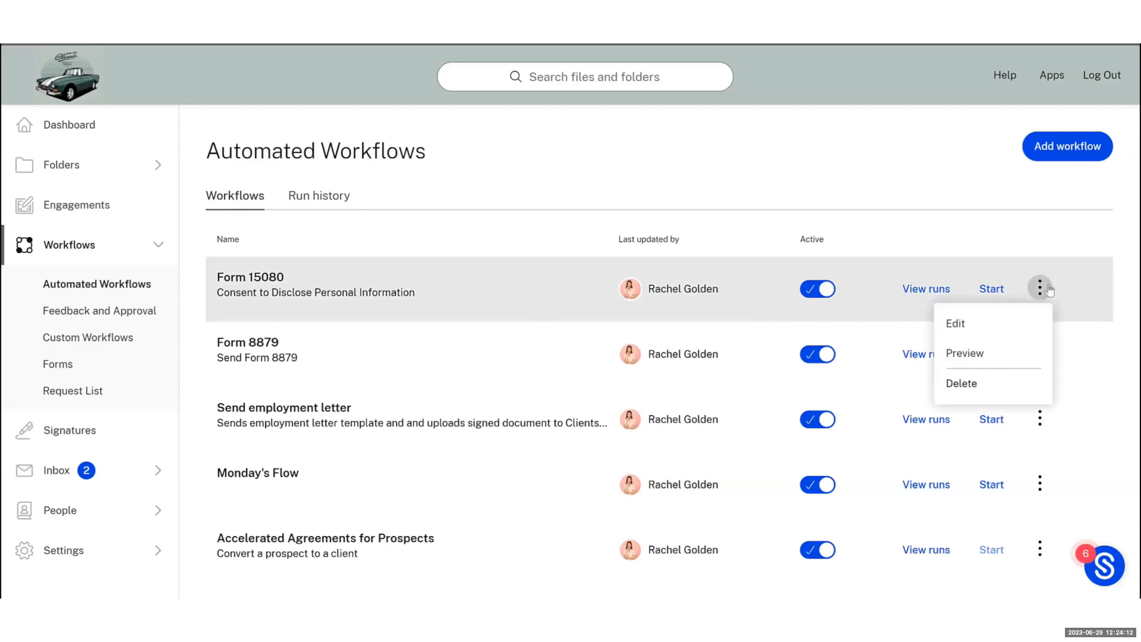
click(1013, 317)
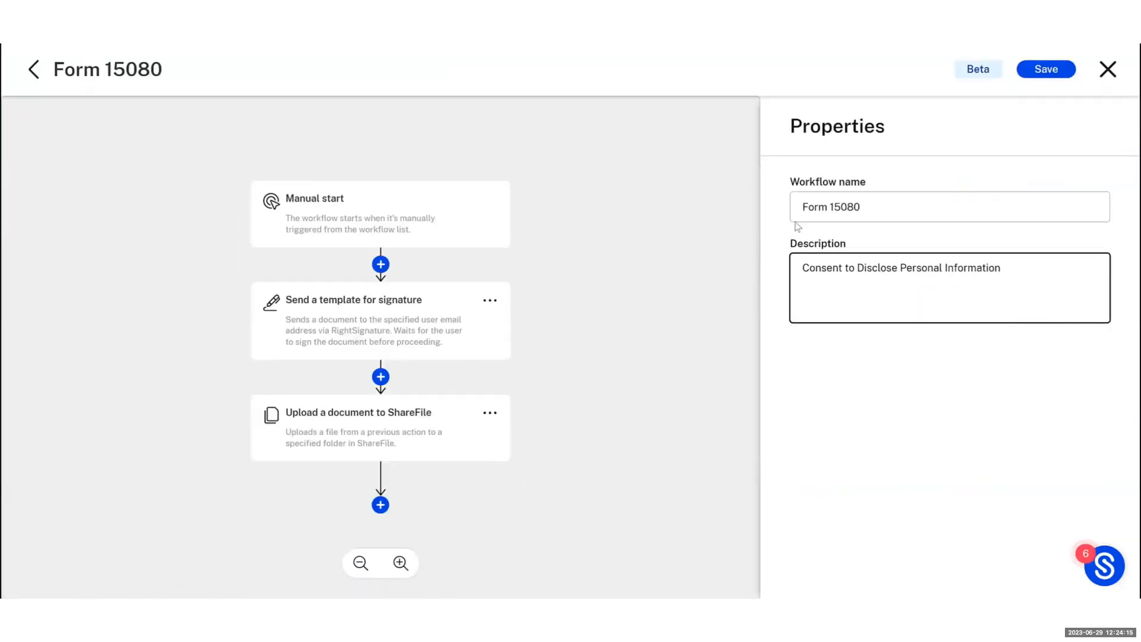
click(387, 218)
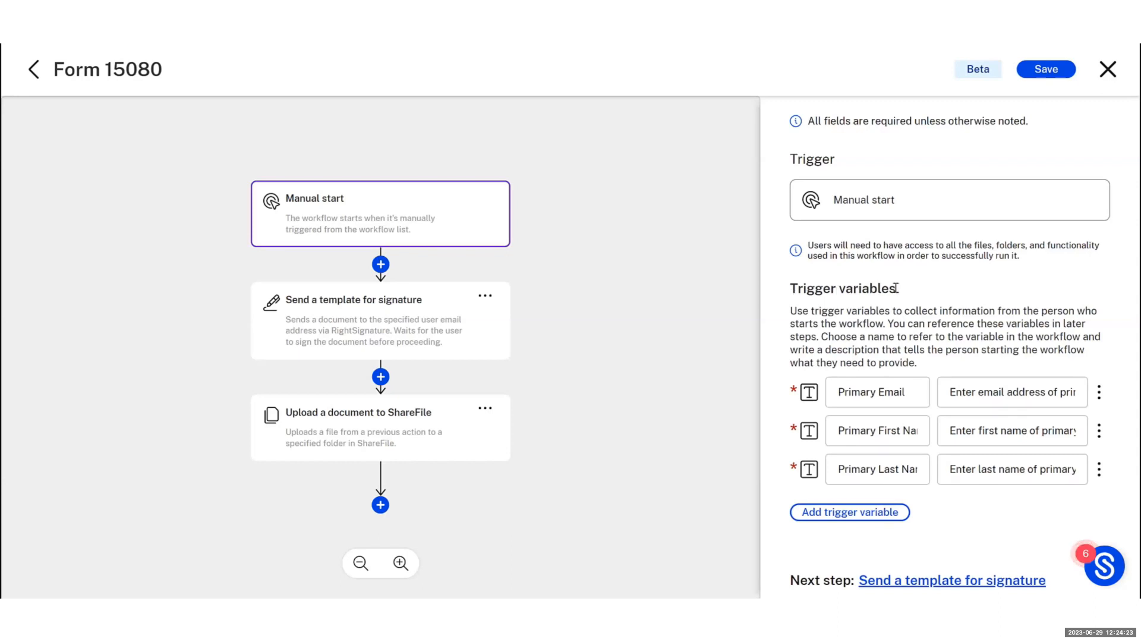
Inspect the Primary Email, Primary First Name and Primary Last Name trigger variables without changing them
click(885, 396)
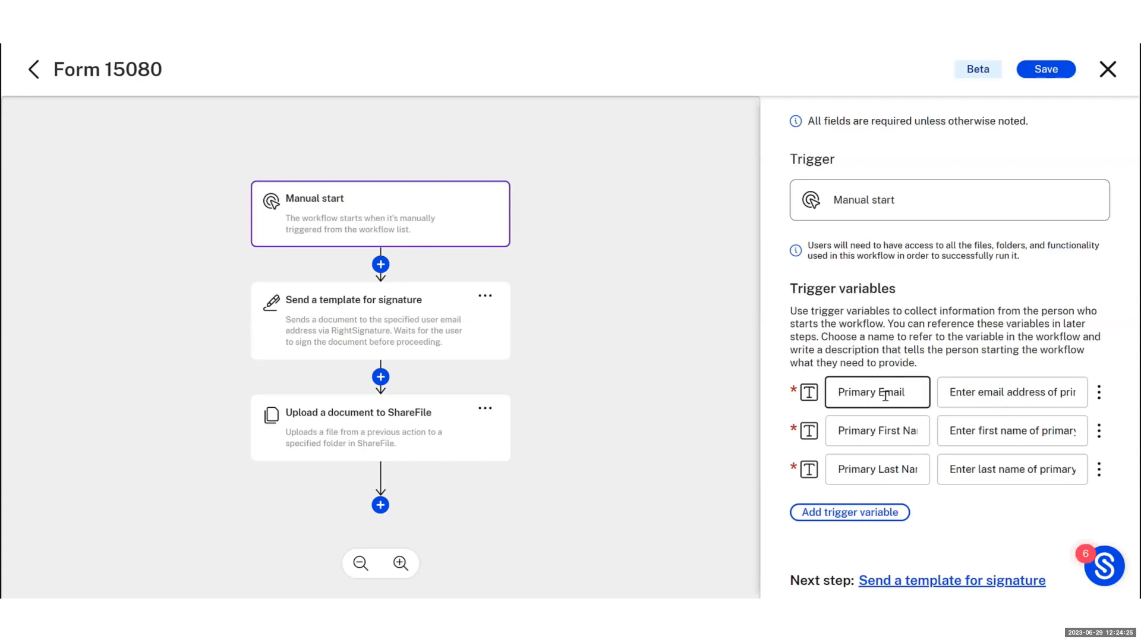
click(887, 429)
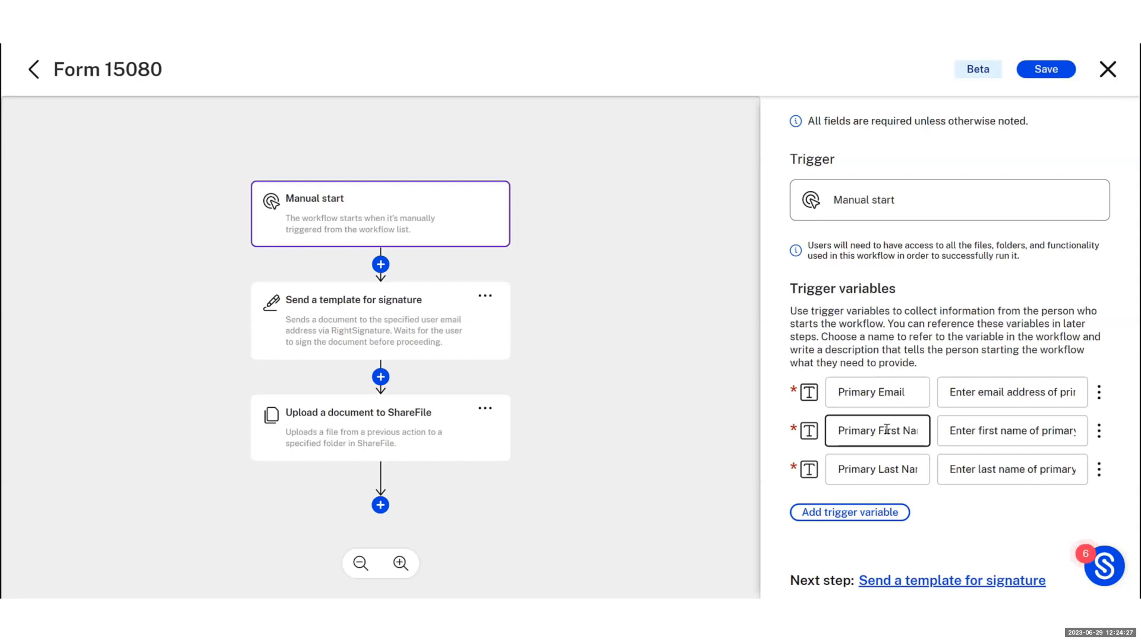
click(894, 469)
click(1061, 473)
click(1058, 381)
click(1071, 423)
click(1080, 465)
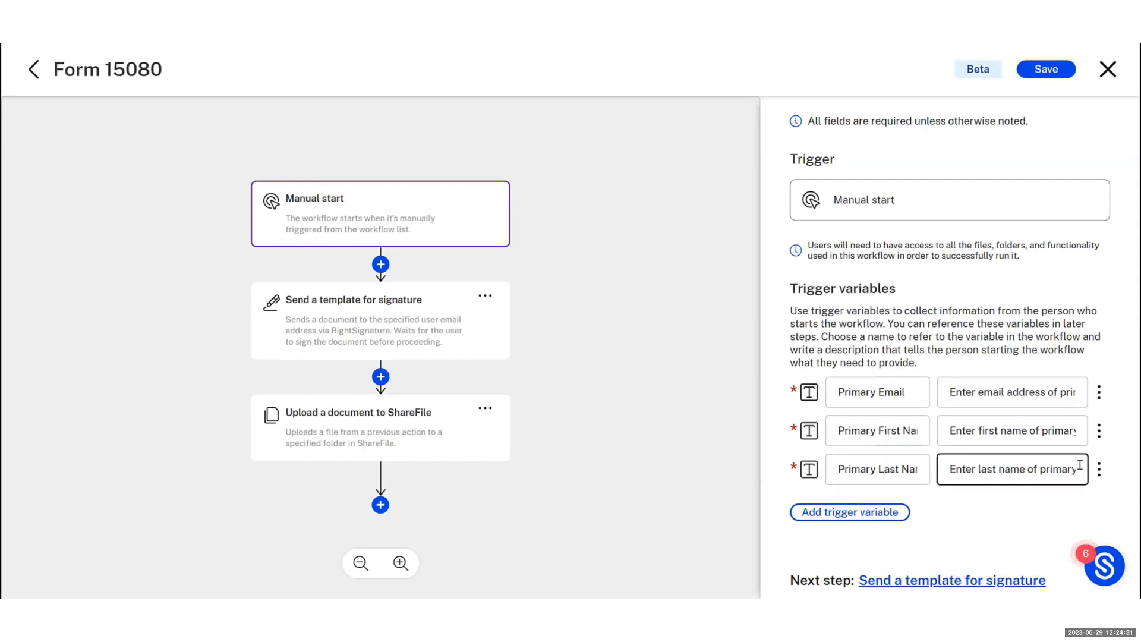
click(1099, 392)
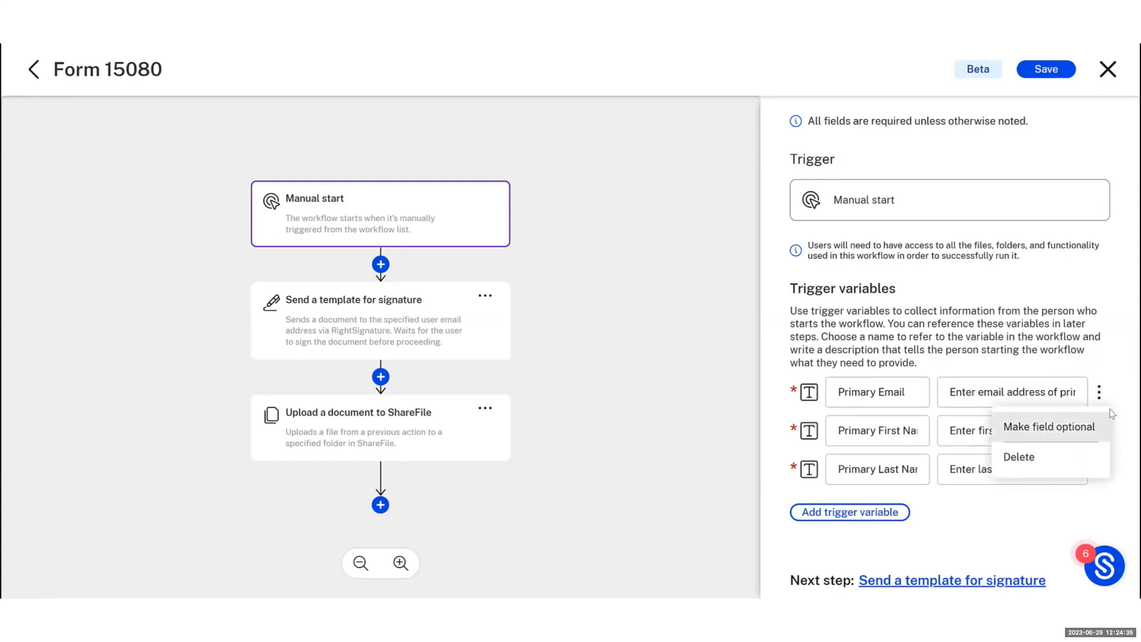
click(1102, 326)
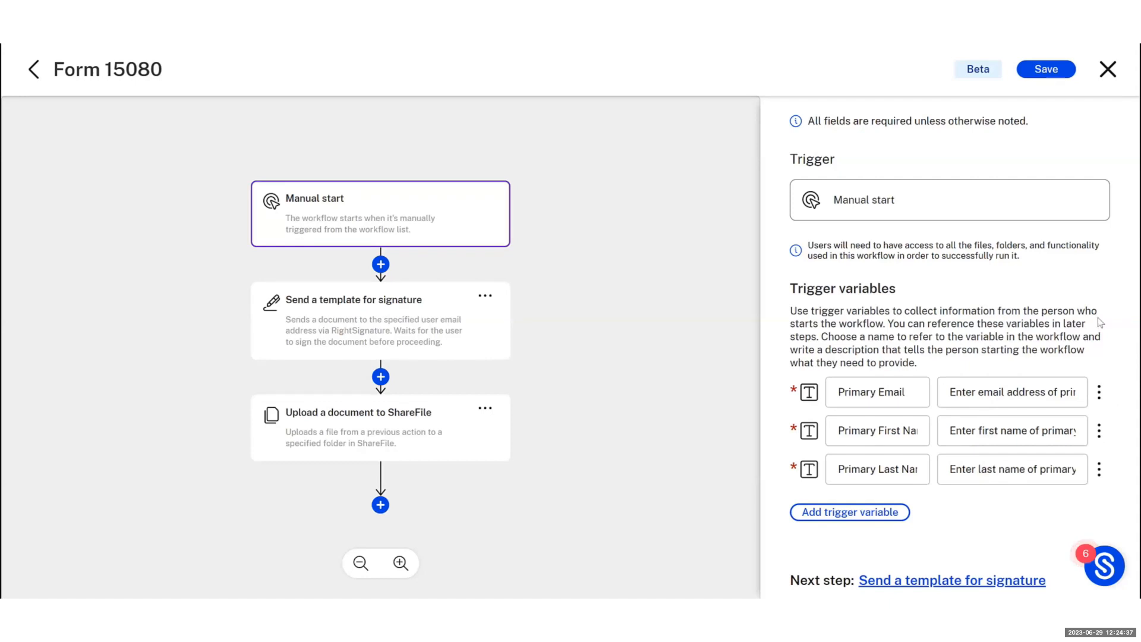
click(474, 327)
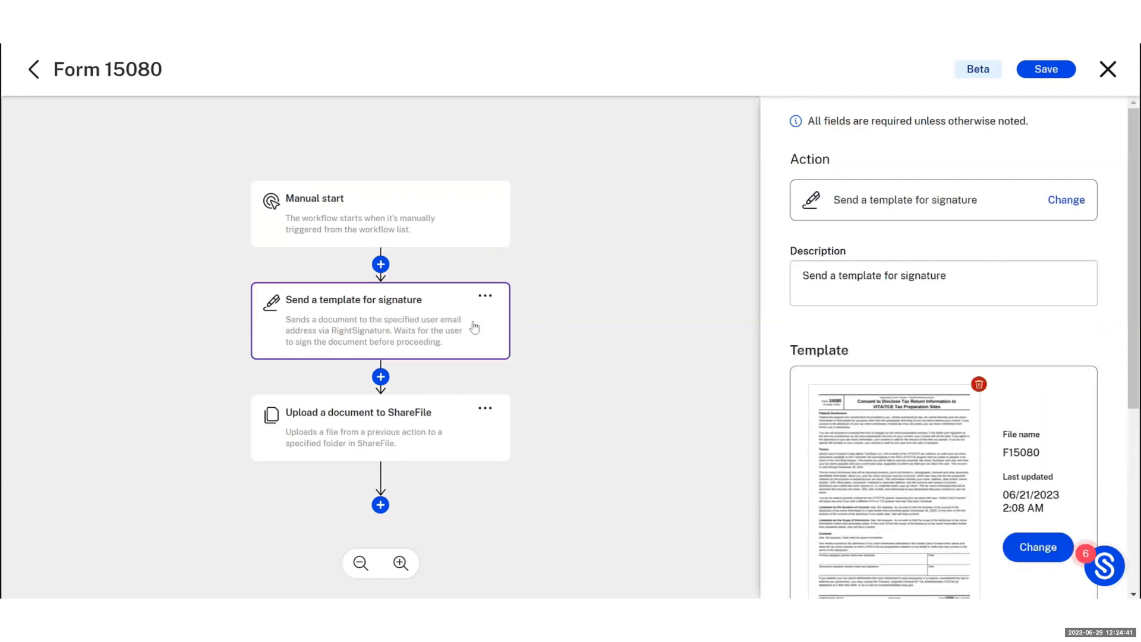
Check that the signature step's F15080 template fields map to first and last name, sent to Primary Email
scroll(938, 335, down, 3)
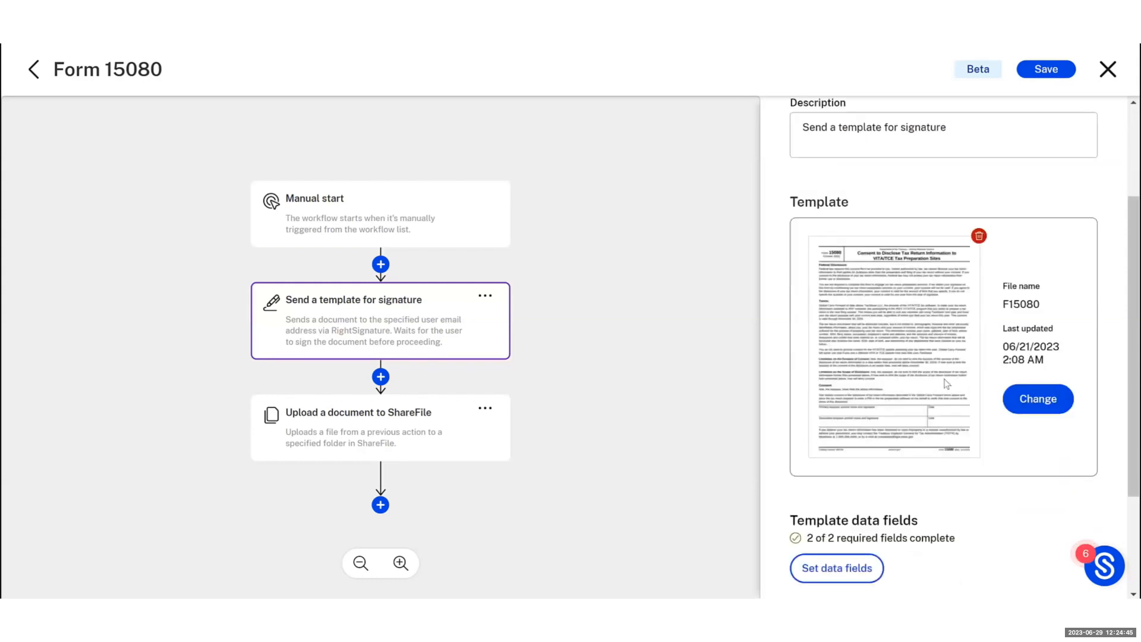
scroll(946, 384, down, 3)
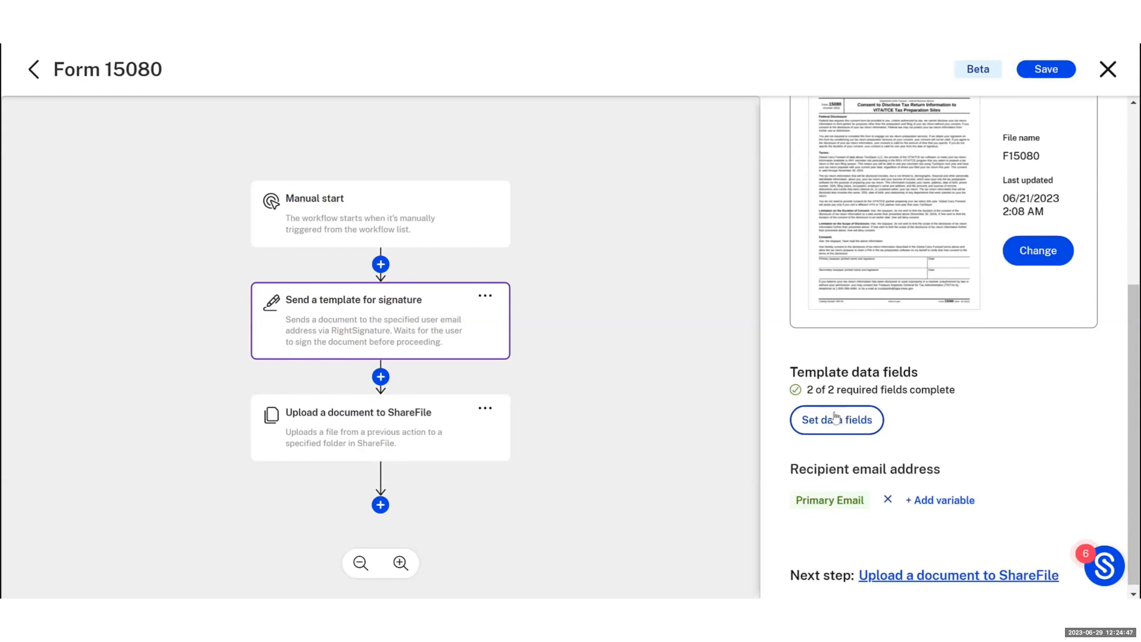
click(836, 419)
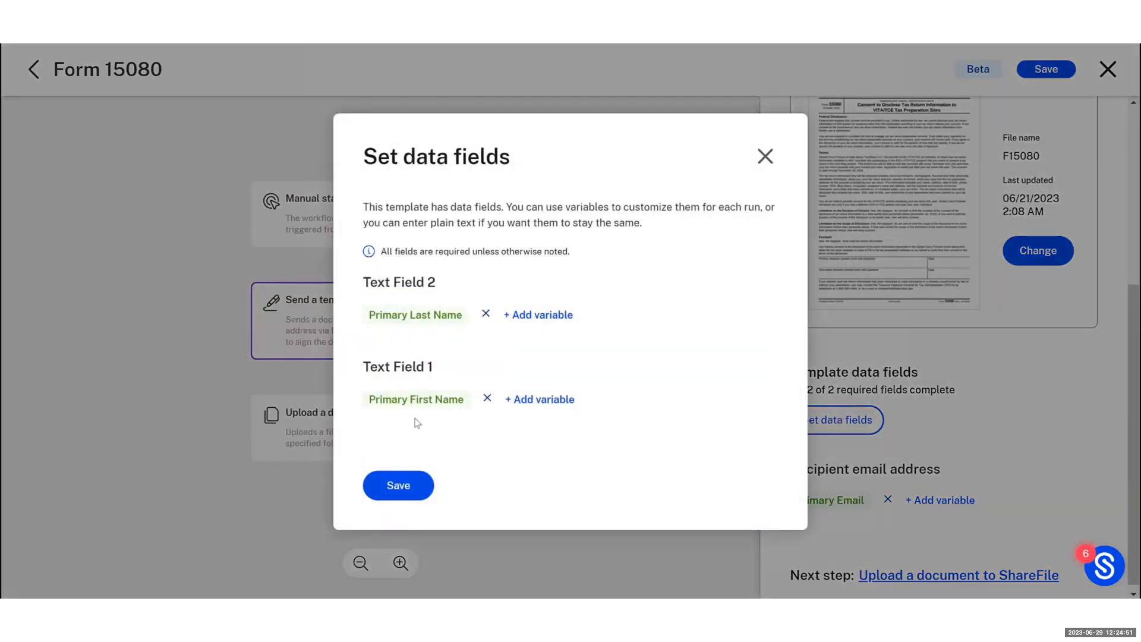
click(410, 492)
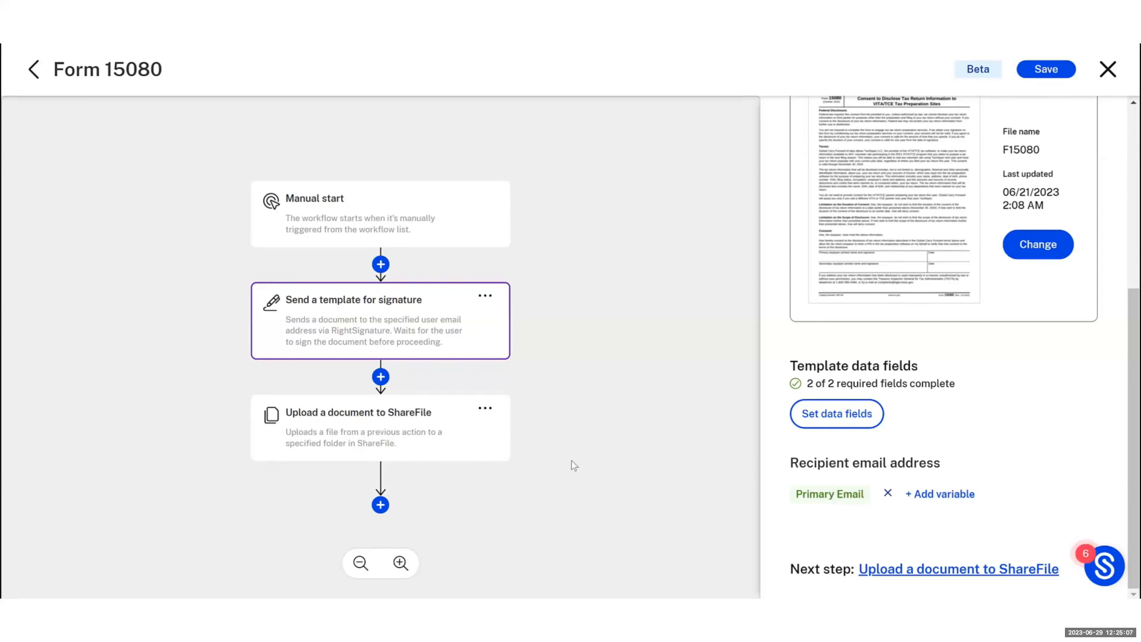
click(374, 415)
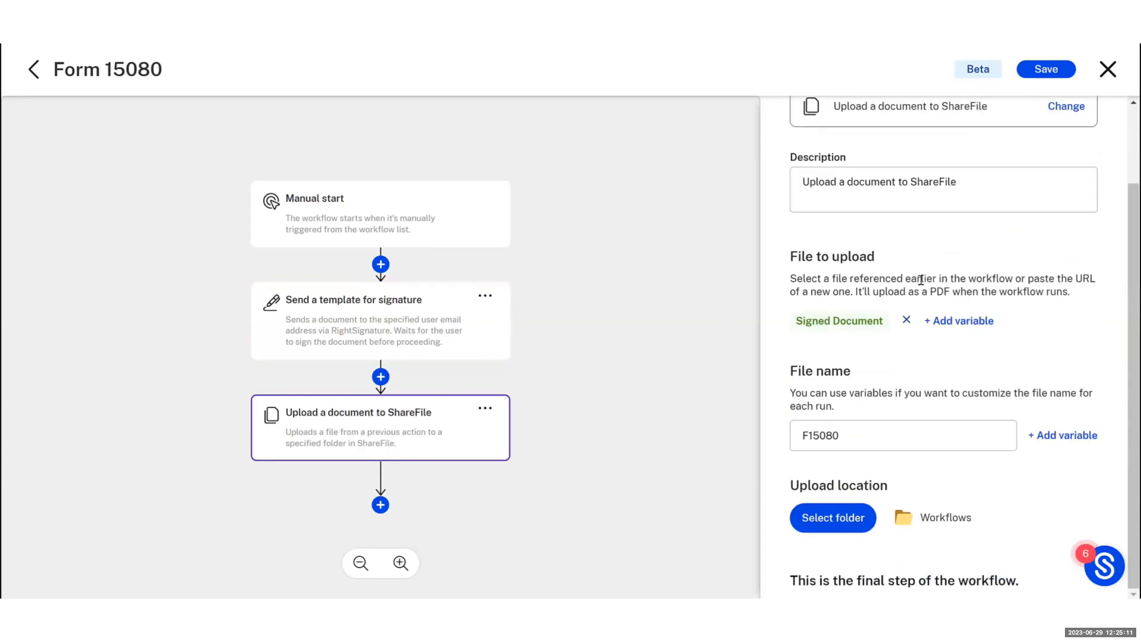
Name the uploaded document 'Form' plus the Primary Email variable, then save and close the workflow editor
scroll(920, 280, up, 1)
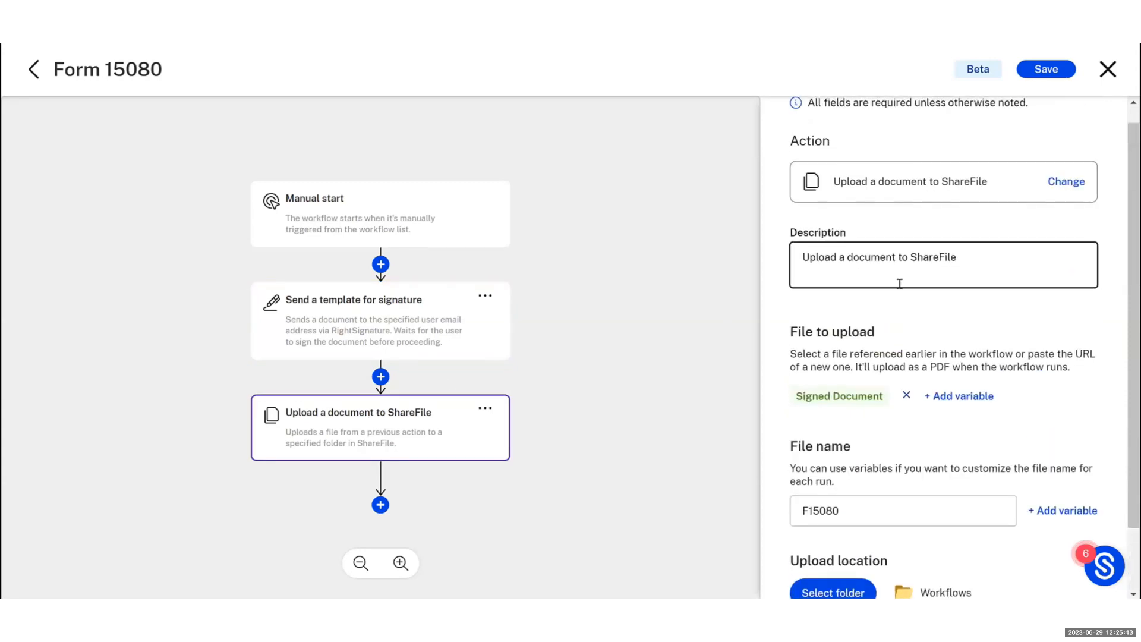
scroll(900, 283, up, 1)
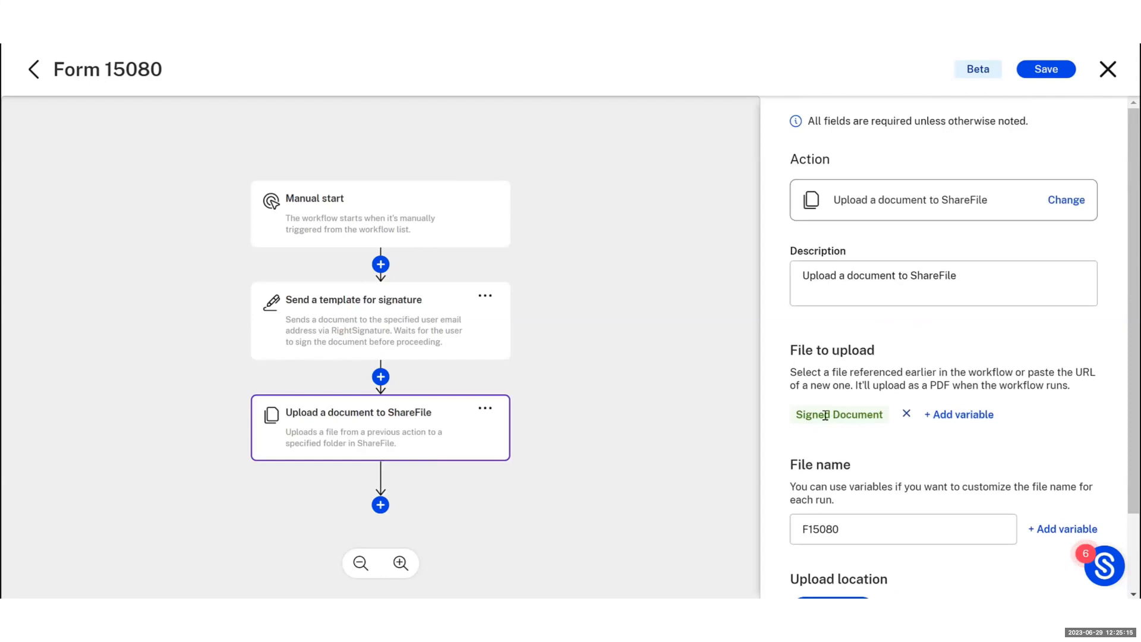
scroll(831, 419, down, 2)
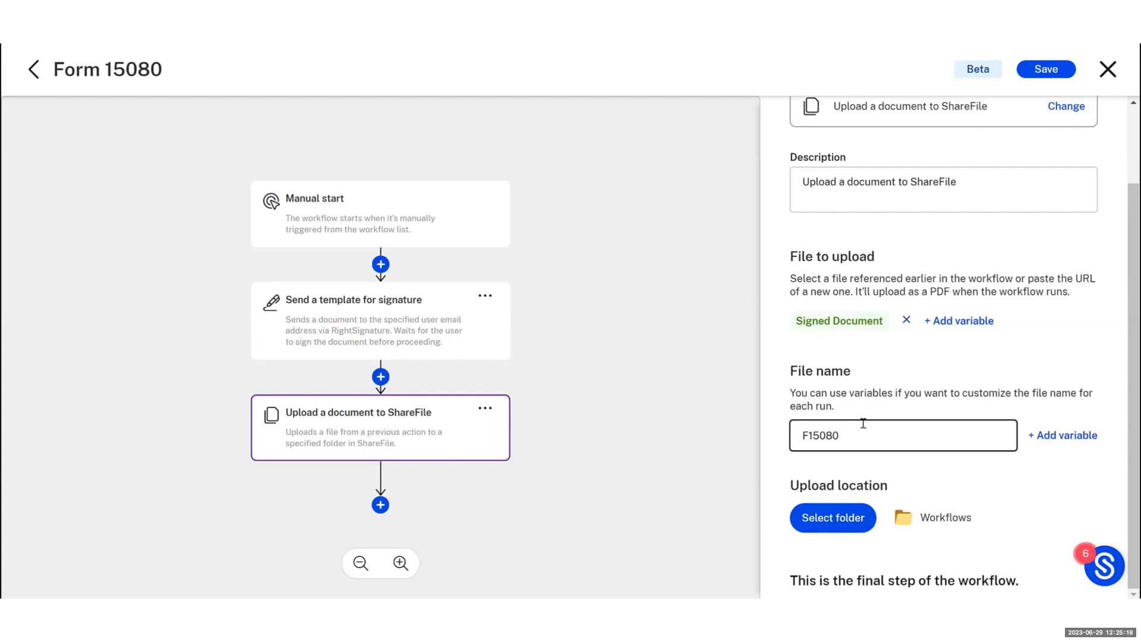
click(808, 435)
text(Form)
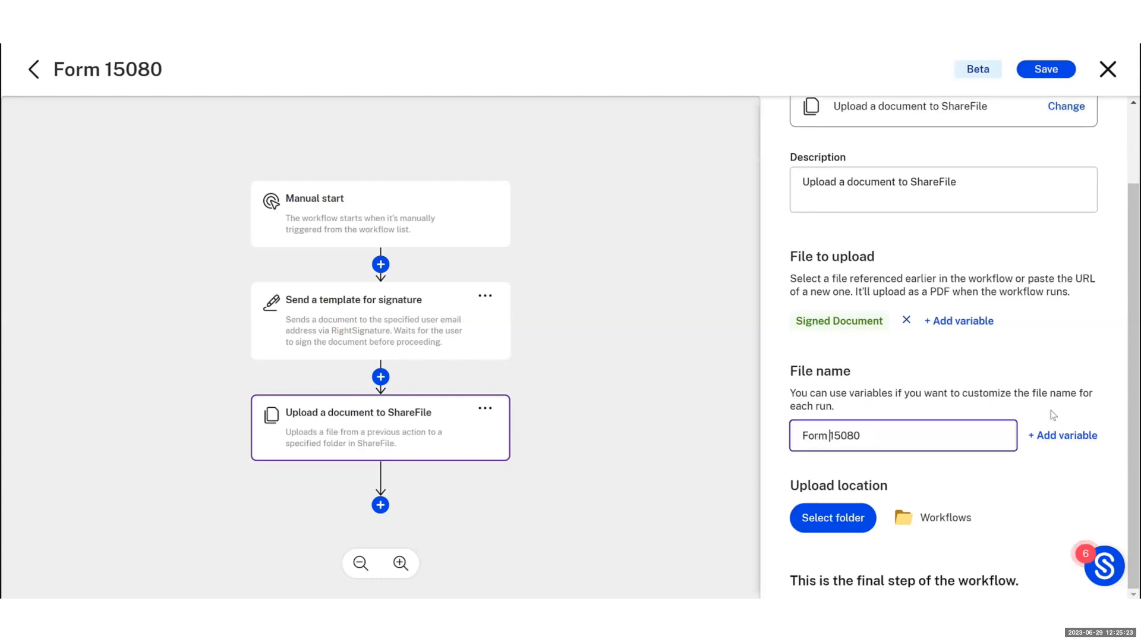
click(1071, 443)
click(1055, 470)
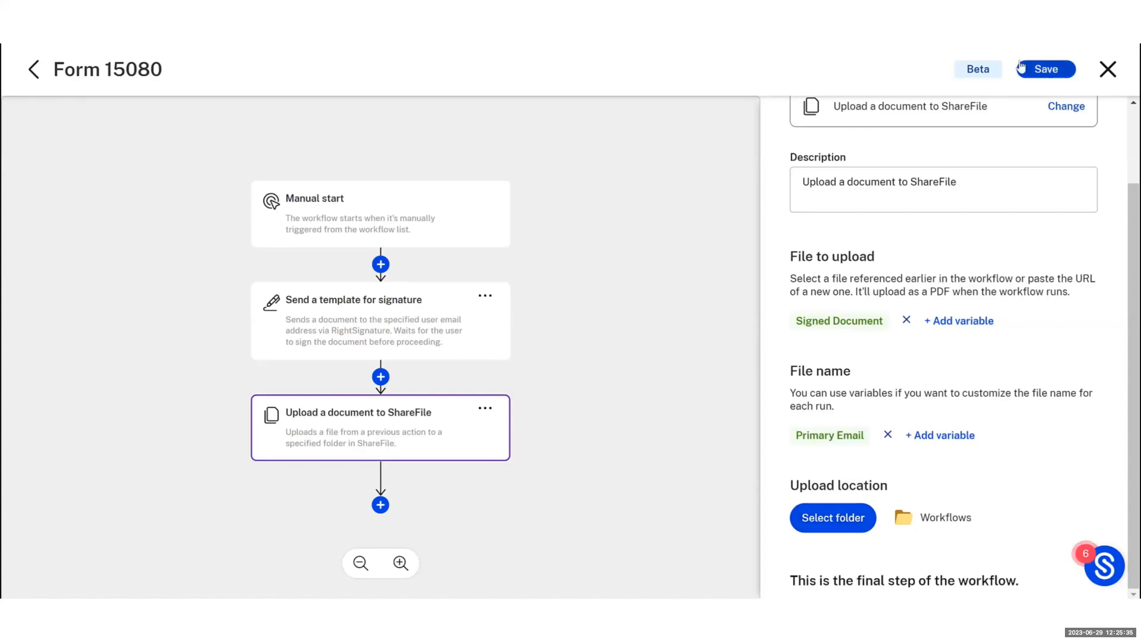
click(1041, 70)
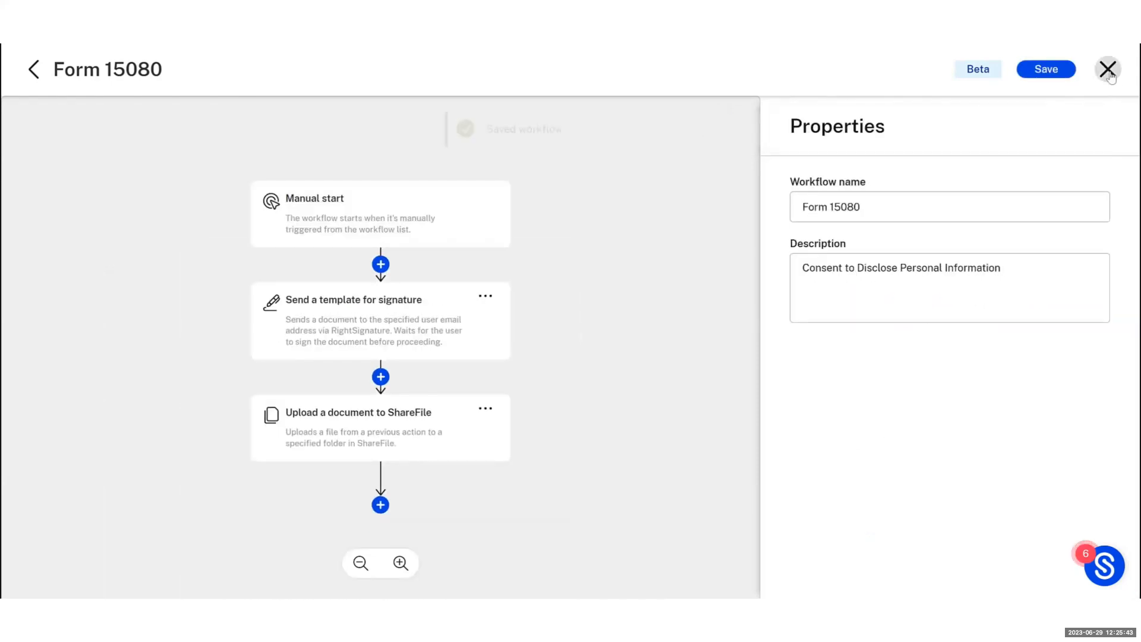
click(1107, 70)
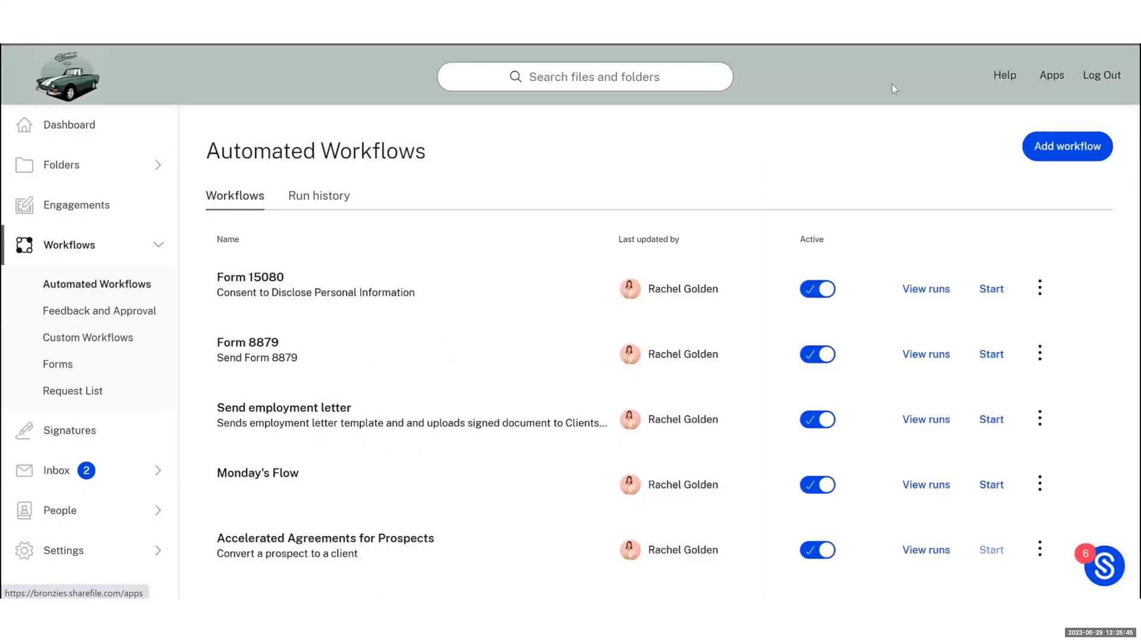
Start a Form 15080 run with the signer's e-mail address, first name and last name filled in
click(991, 288)
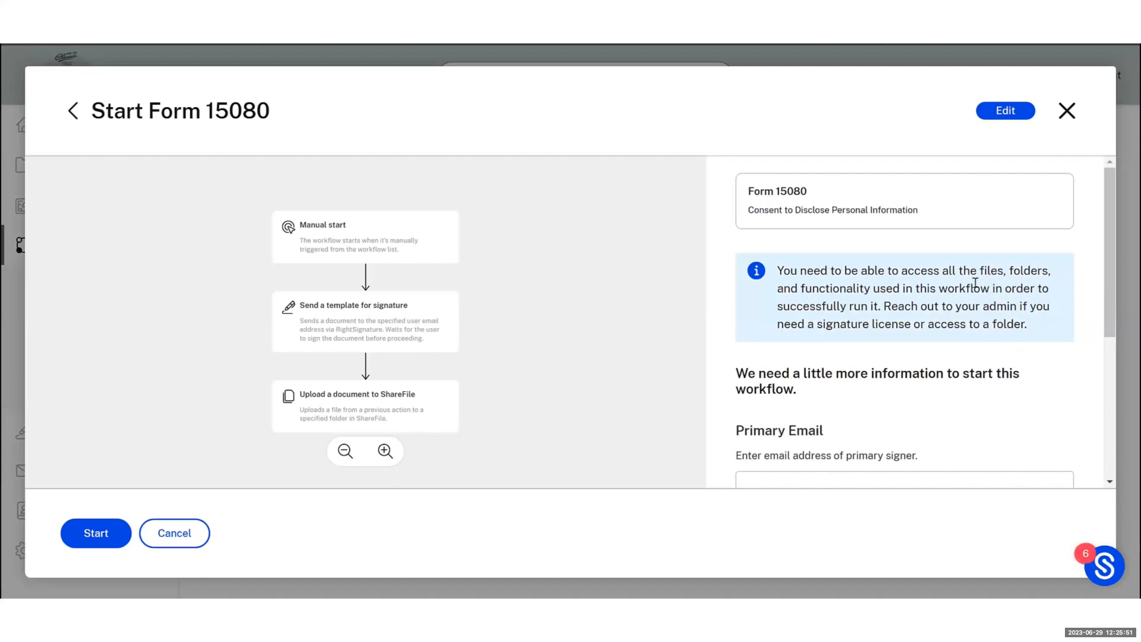
scroll(1034, 304, down, 1)
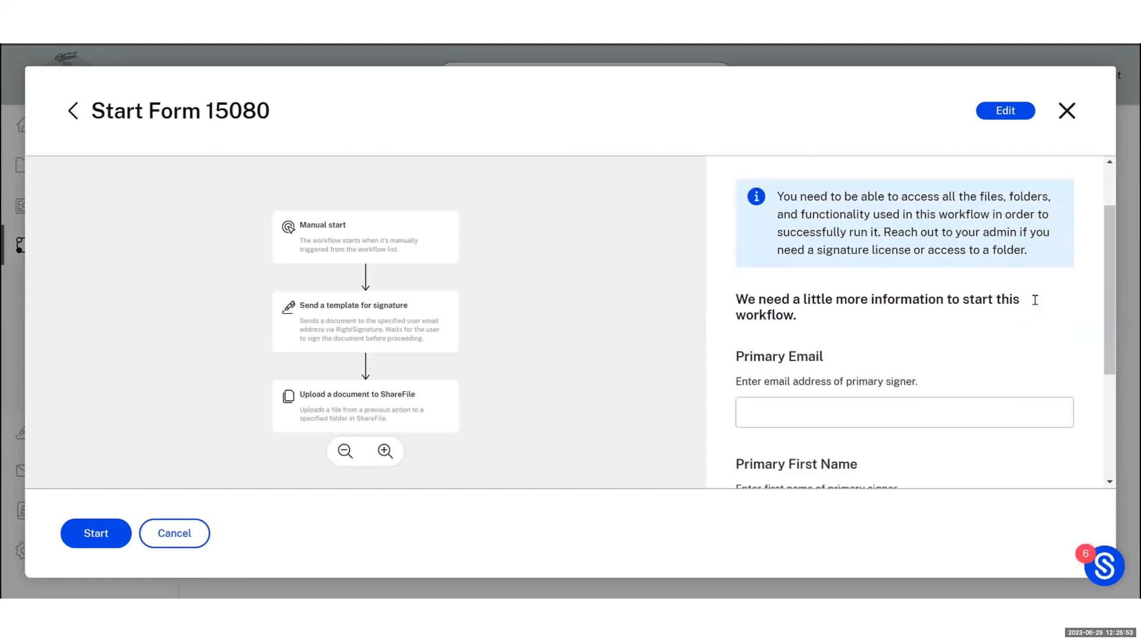
scroll(1038, 307, down, 2)
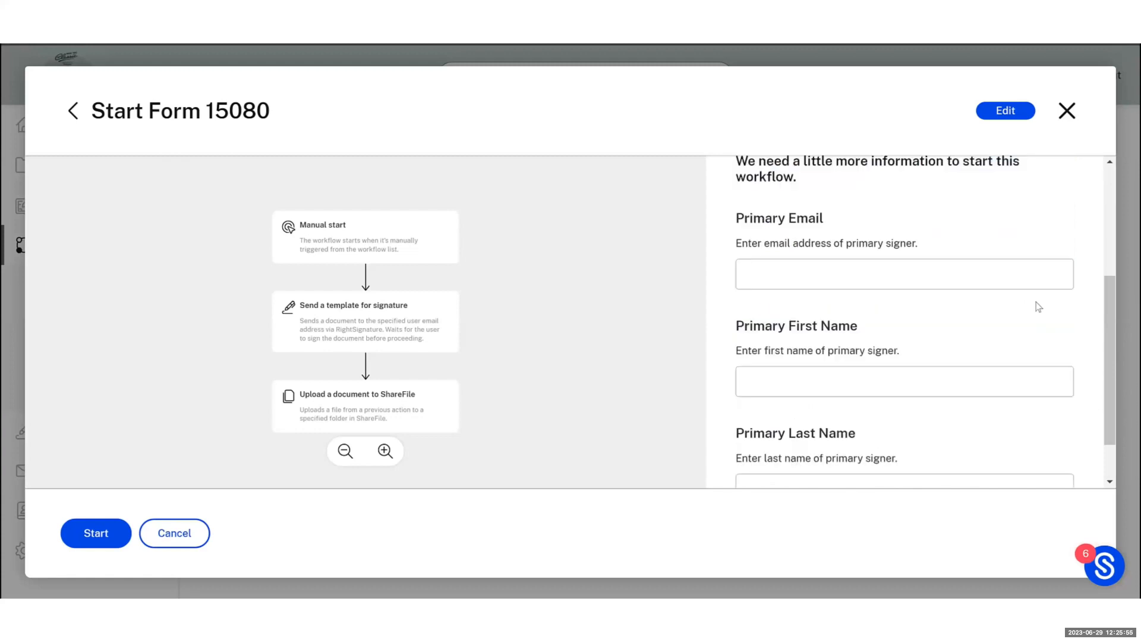
click(802, 262)
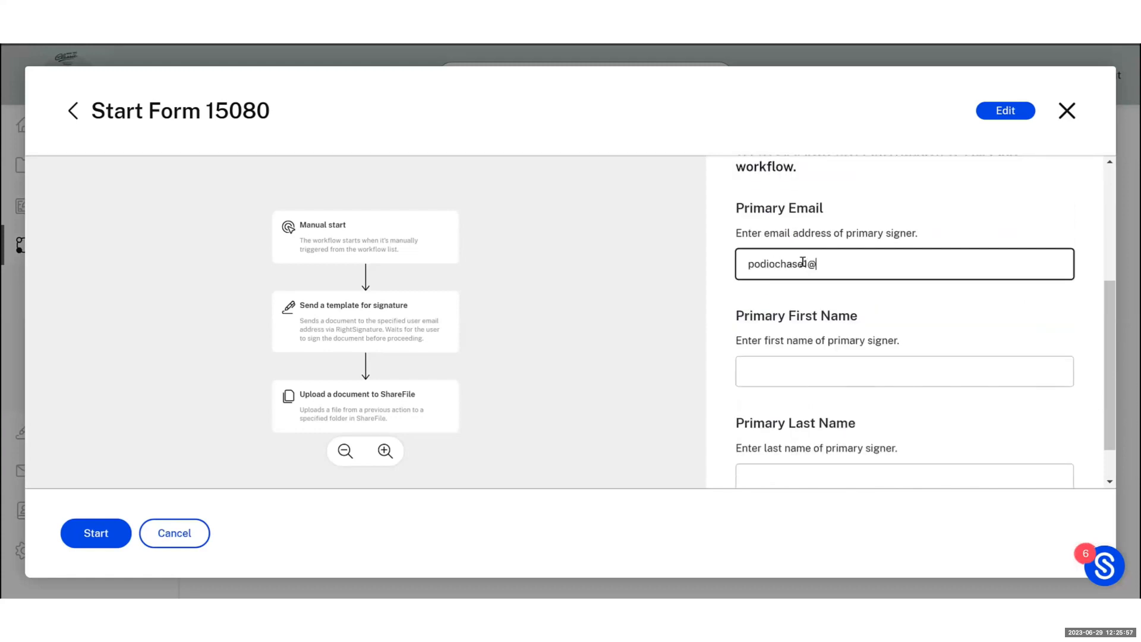
click(804, 372)
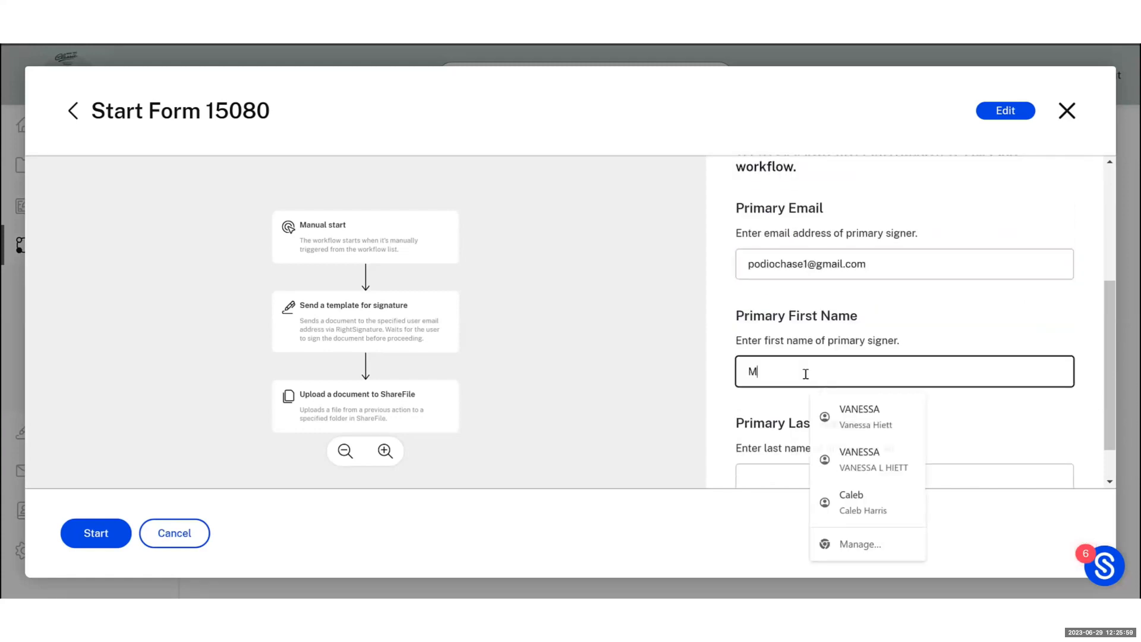
key(Tab)
scroll(805, 373, down, 1)
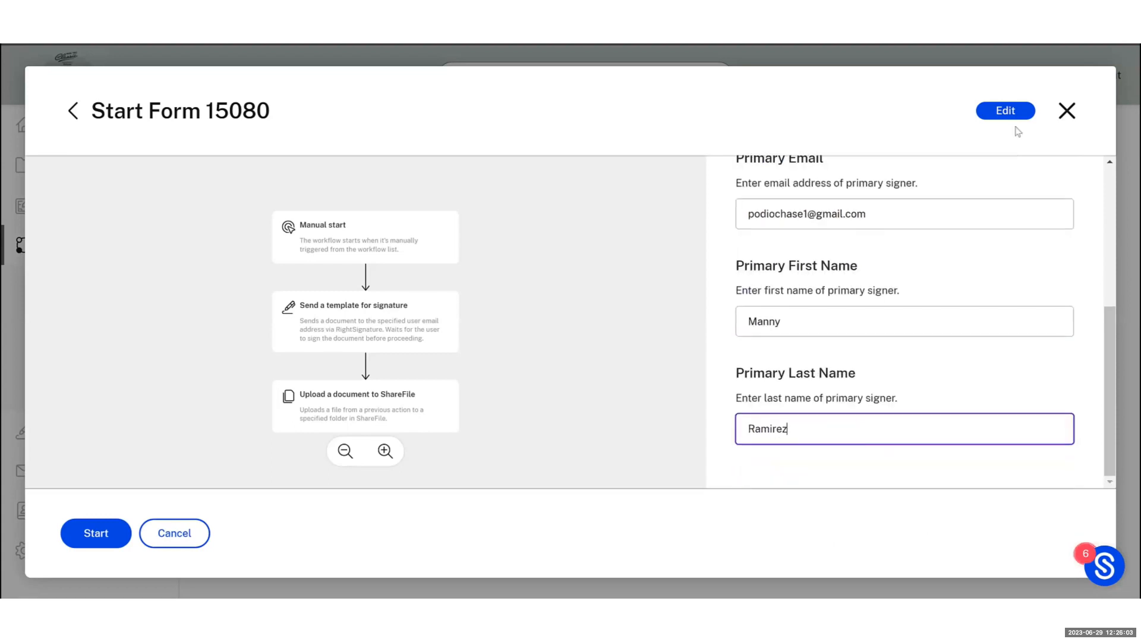
click(95, 533)
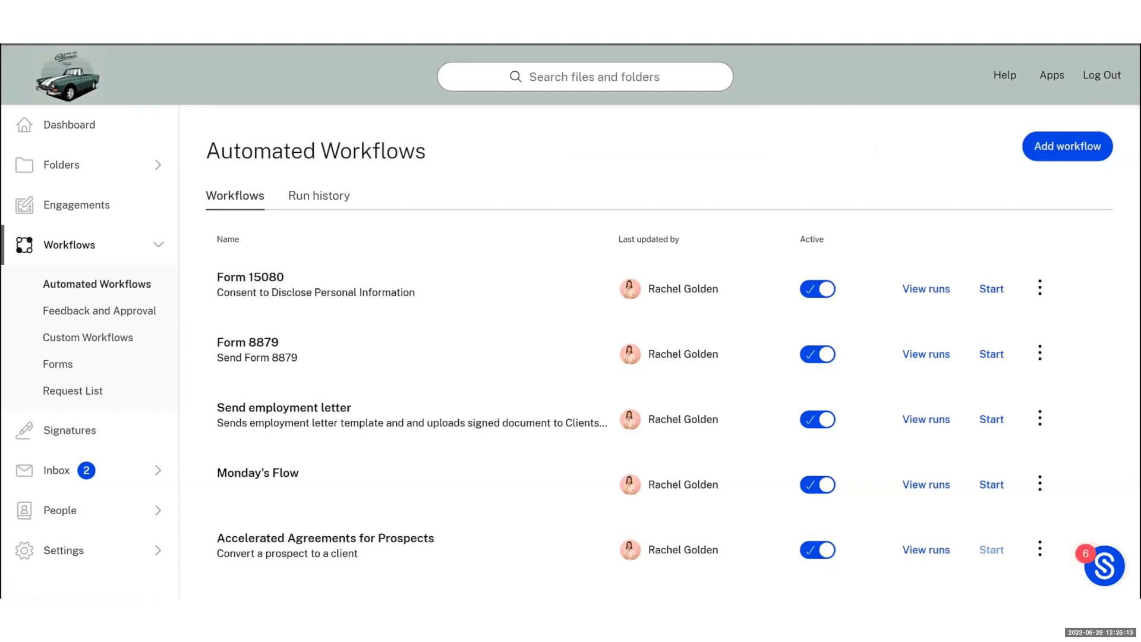
key(alt+Tab)
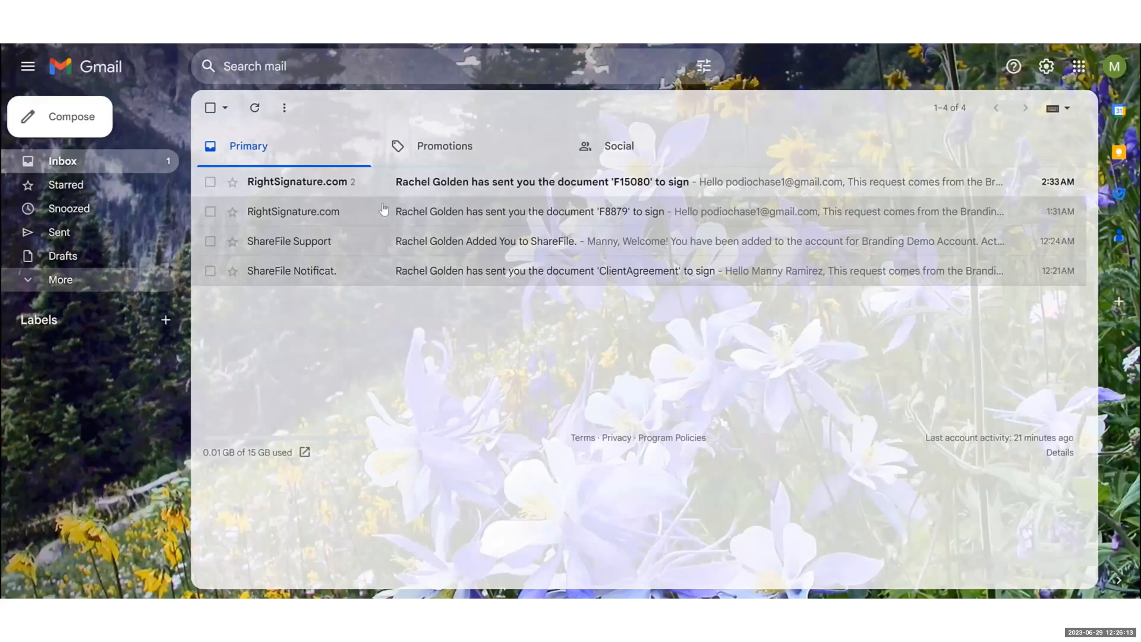
Open the RightSignature F15080 e-mail in Gmail and go to Review & Sign Document
click(518, 186)
scroll(616, 408, down, 3)
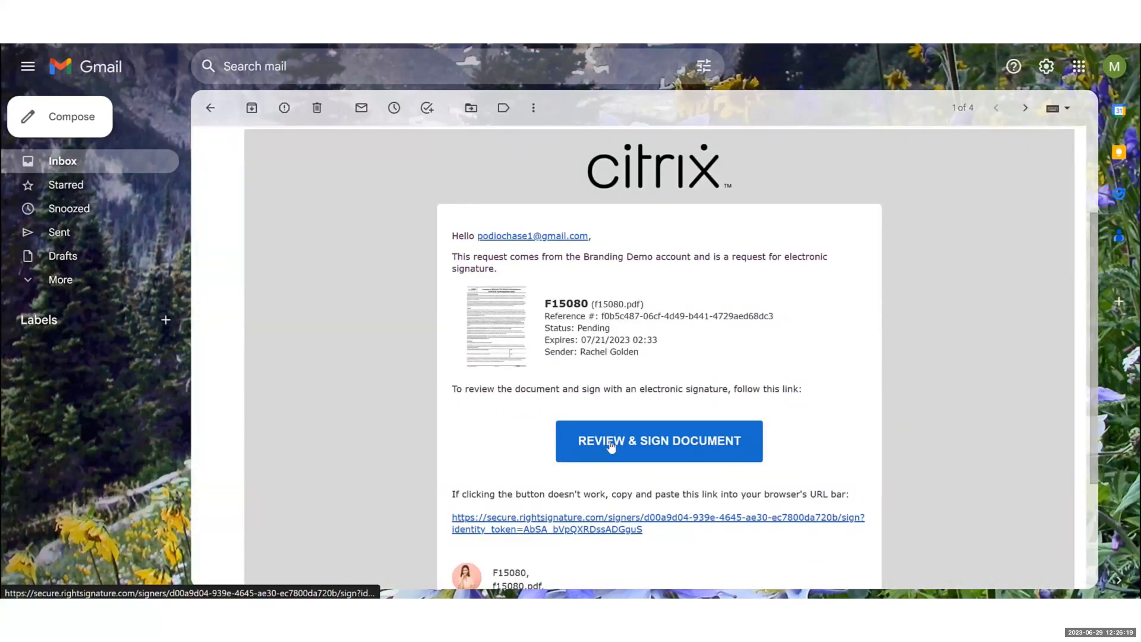
click(611, 446)
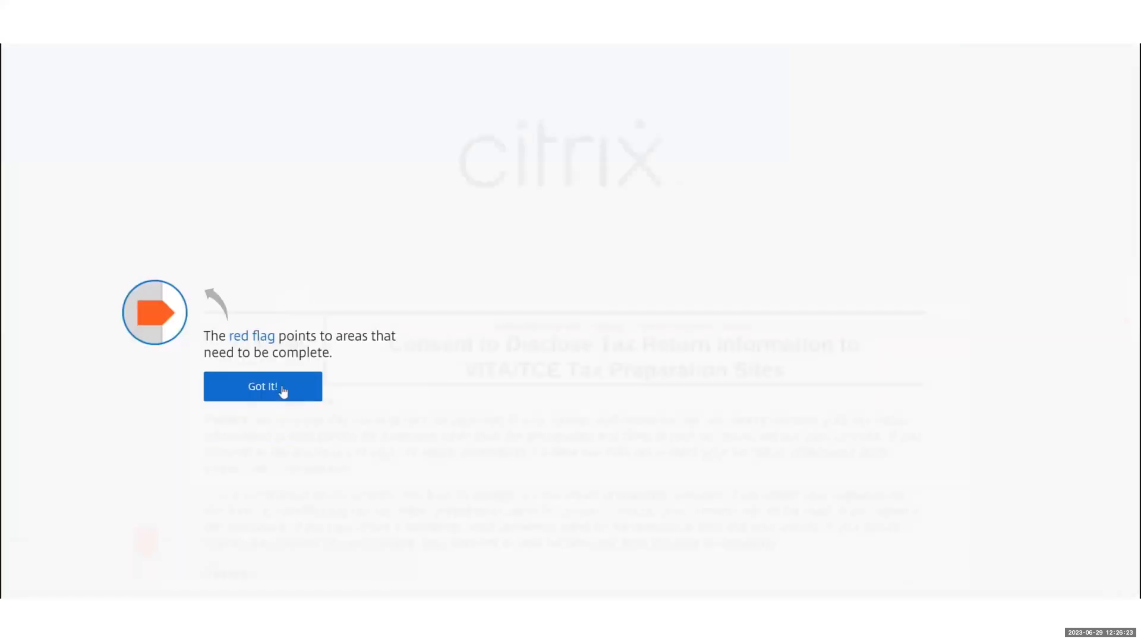
Dismiss the RightSignature tips and scroll down to the taxpayer's signature field
click(274, 388)
click(797, 491)
scroll(457, 394, down, 3)
scroll(457, 393, down, 2)
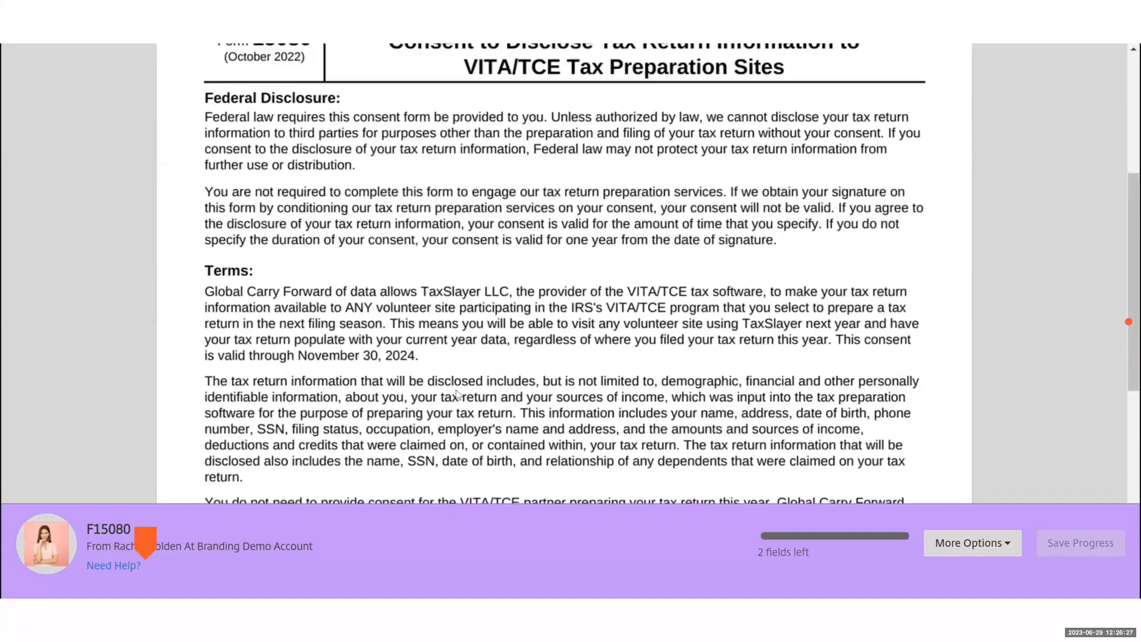
scroll(457, 393, down, 2)
scroll(457, 393, down, 5)
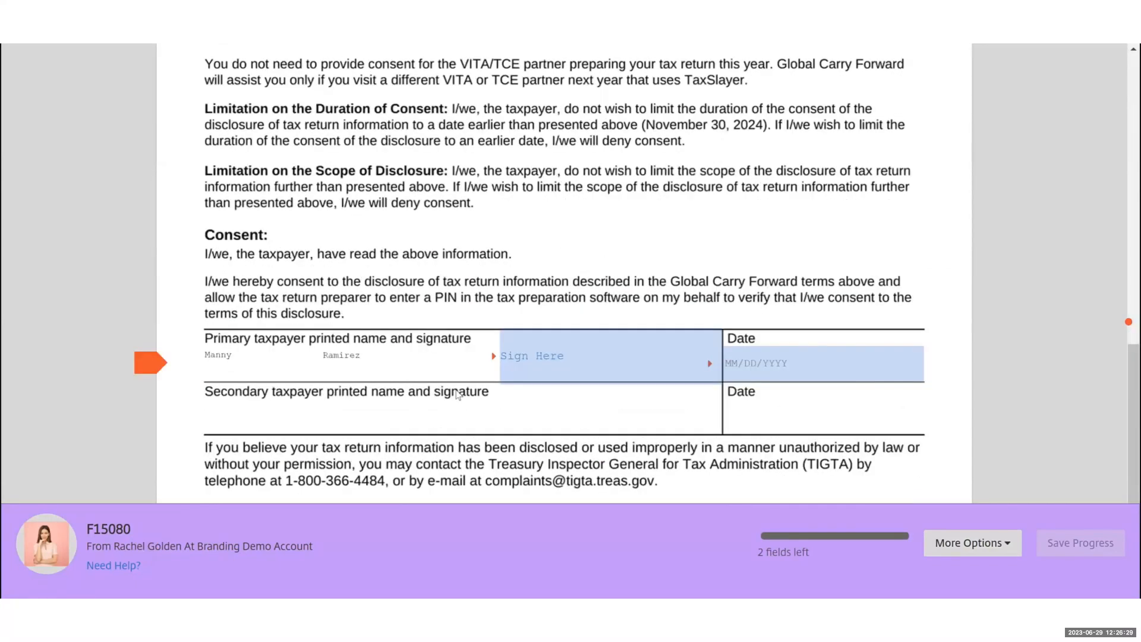
scroll(457, 393, down, 1)
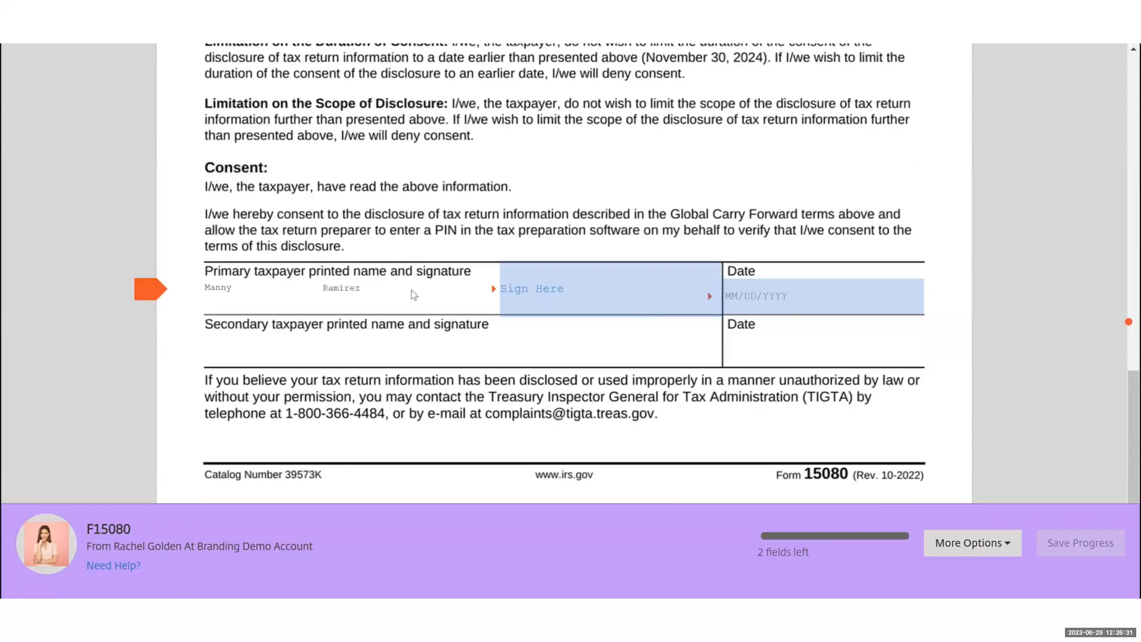
Apply a typed signature with the signer's name and submit the signed F15080
click(587, 298)
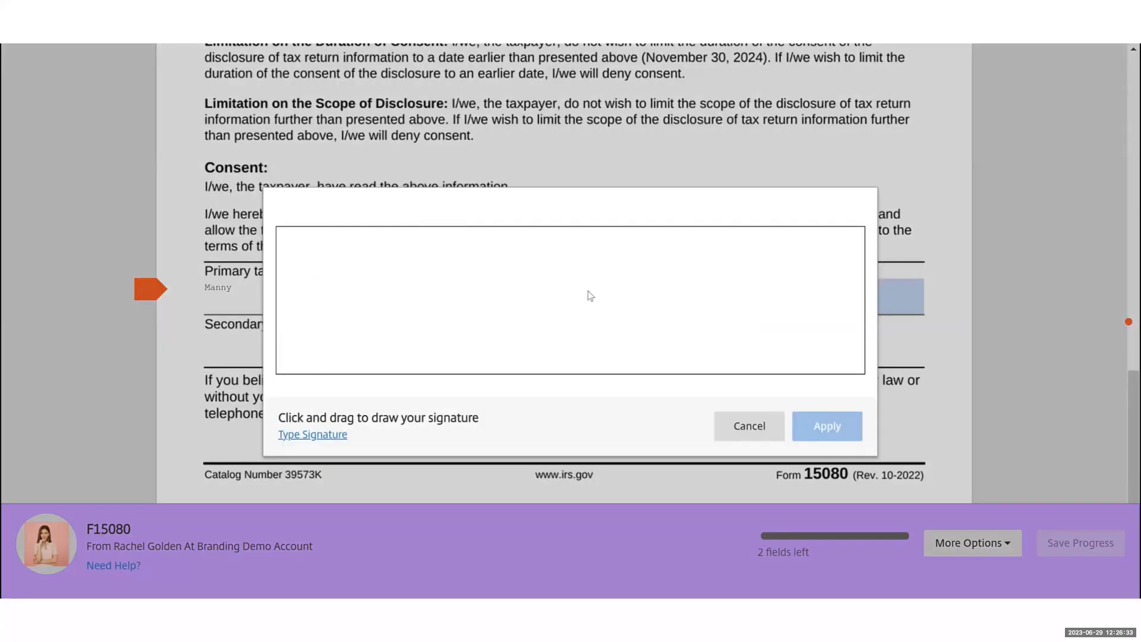
click(312, 434)
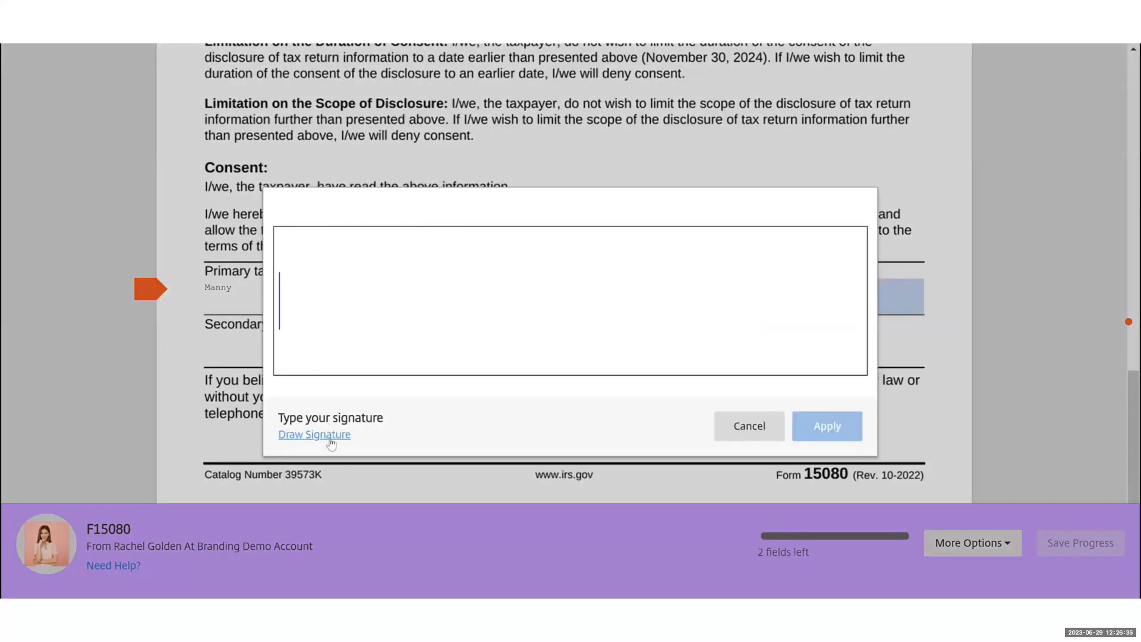
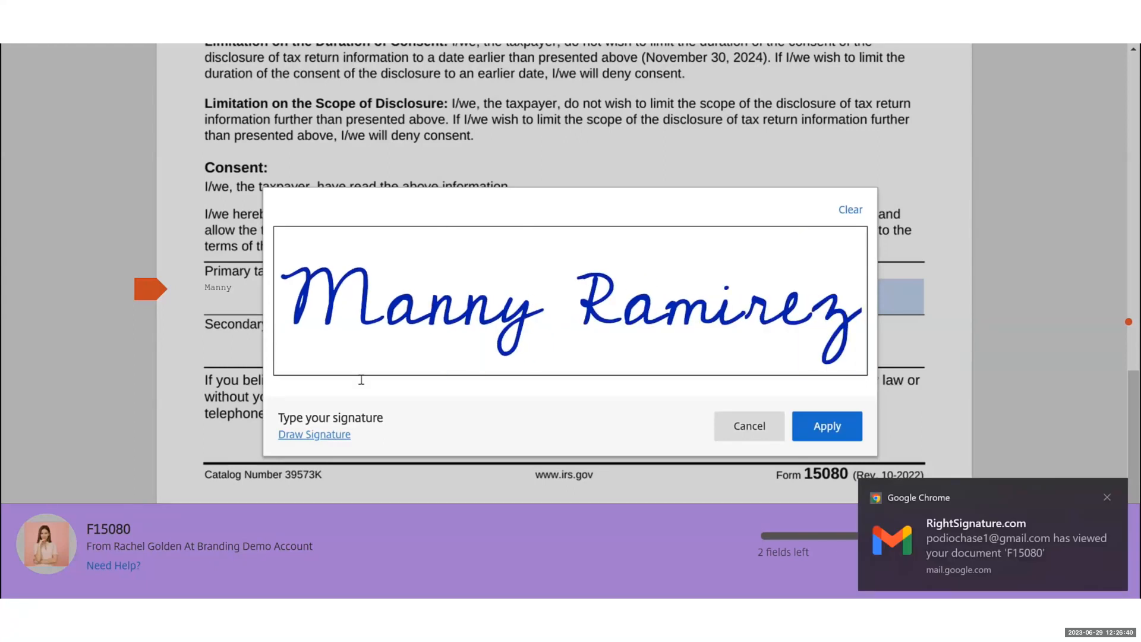
click(823, 432)
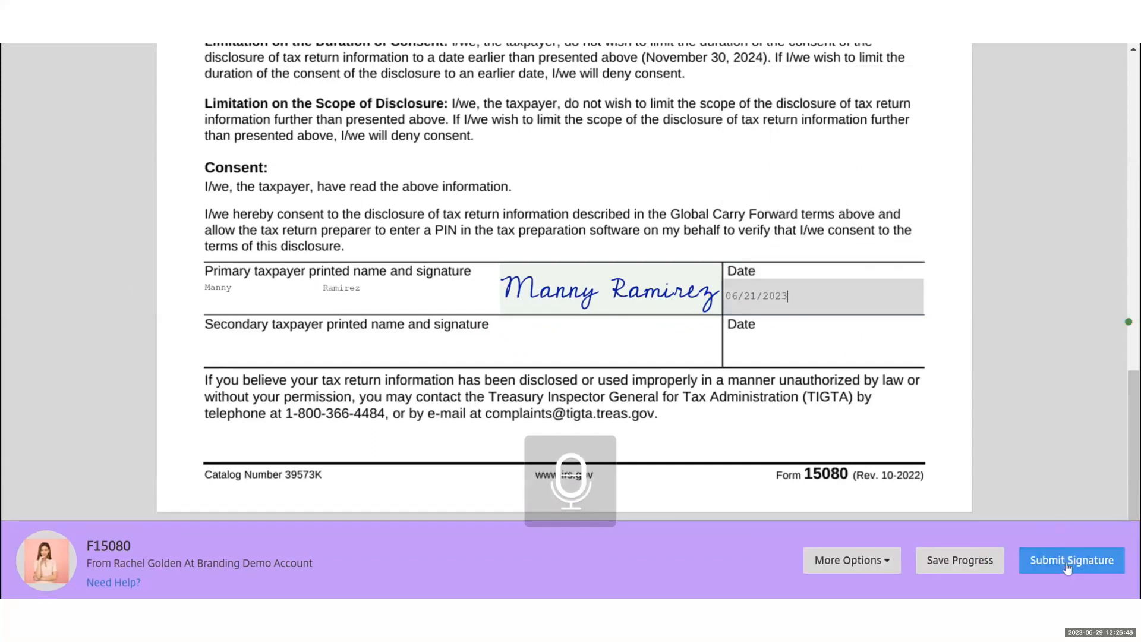
click(1068, 568)
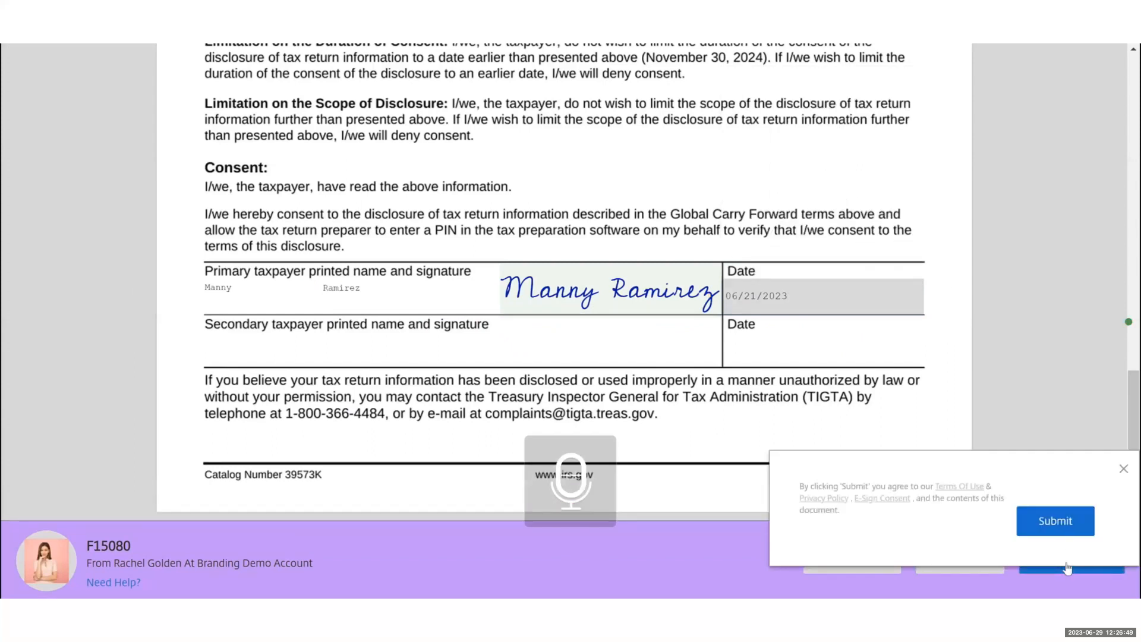
click(1055, 521)
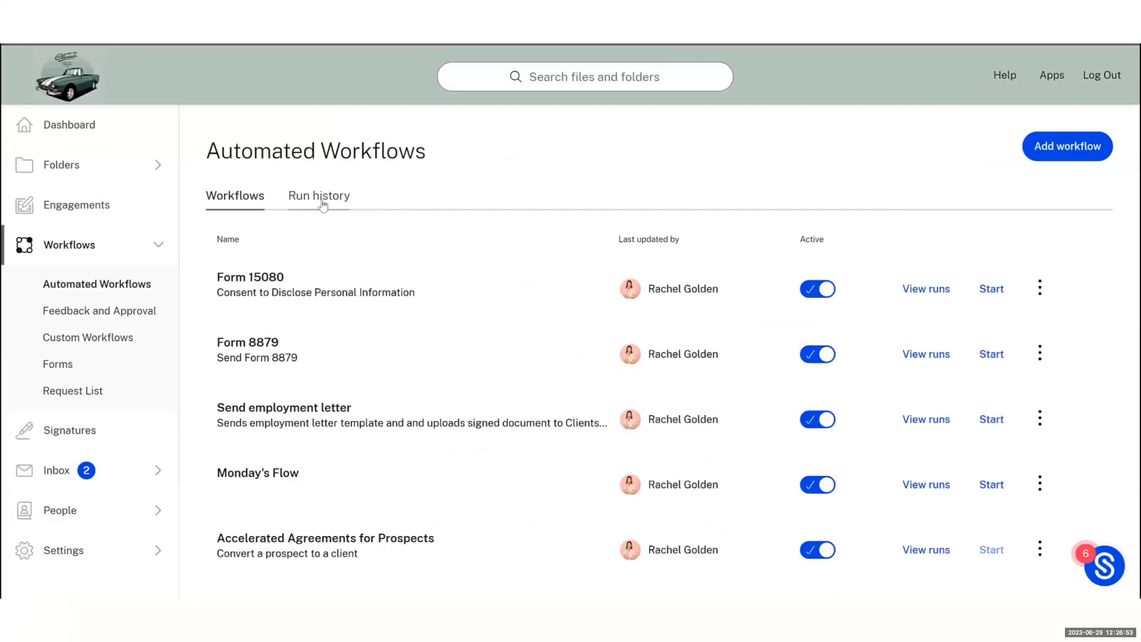
click(323, 201)
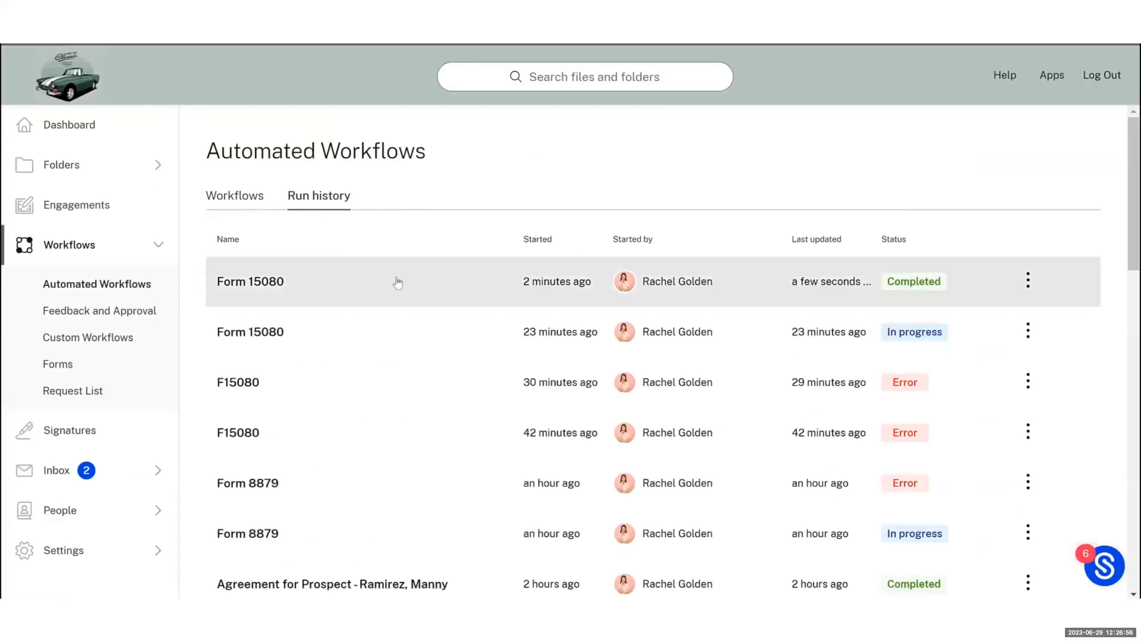
click(397, 283)
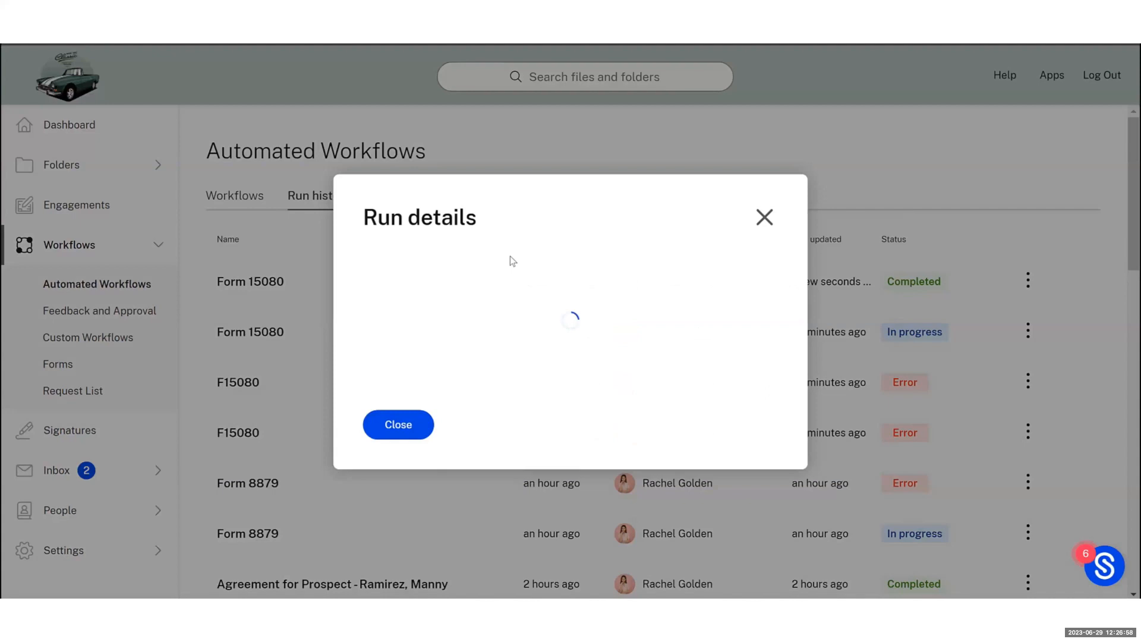
scroll(496, 250, down, 3)
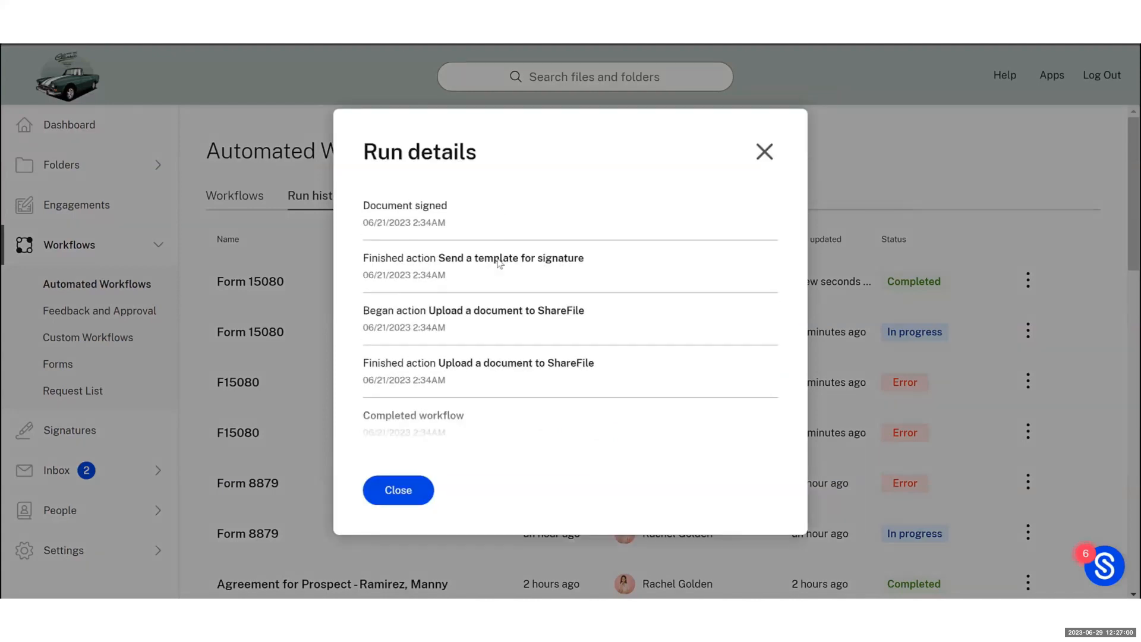
scroll(498, 263, down, 2)
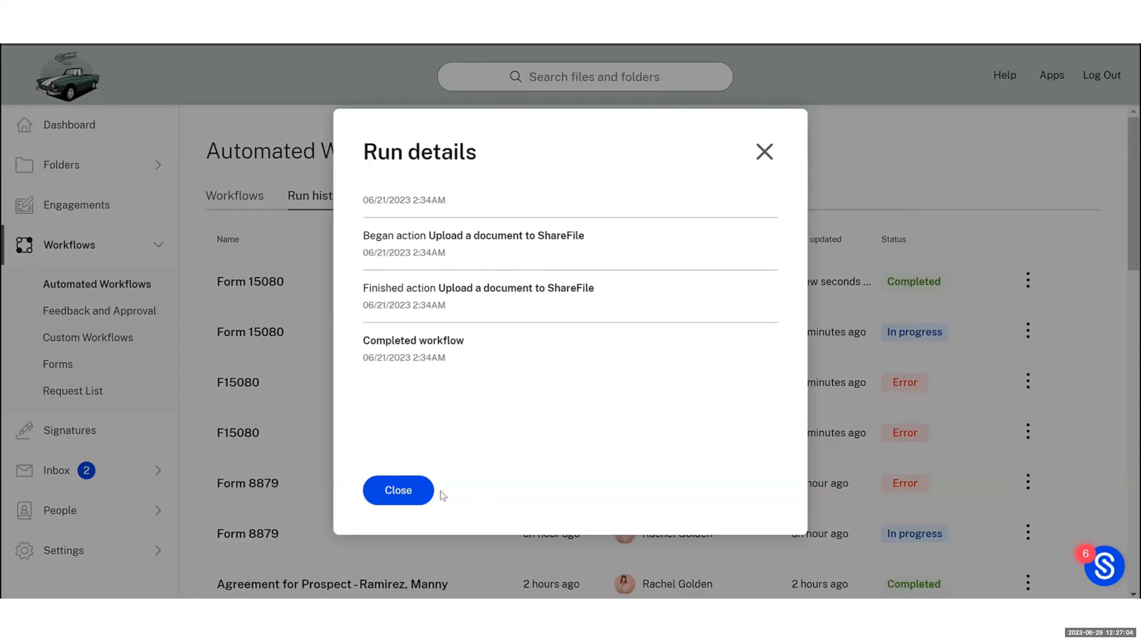
click(398, 495)
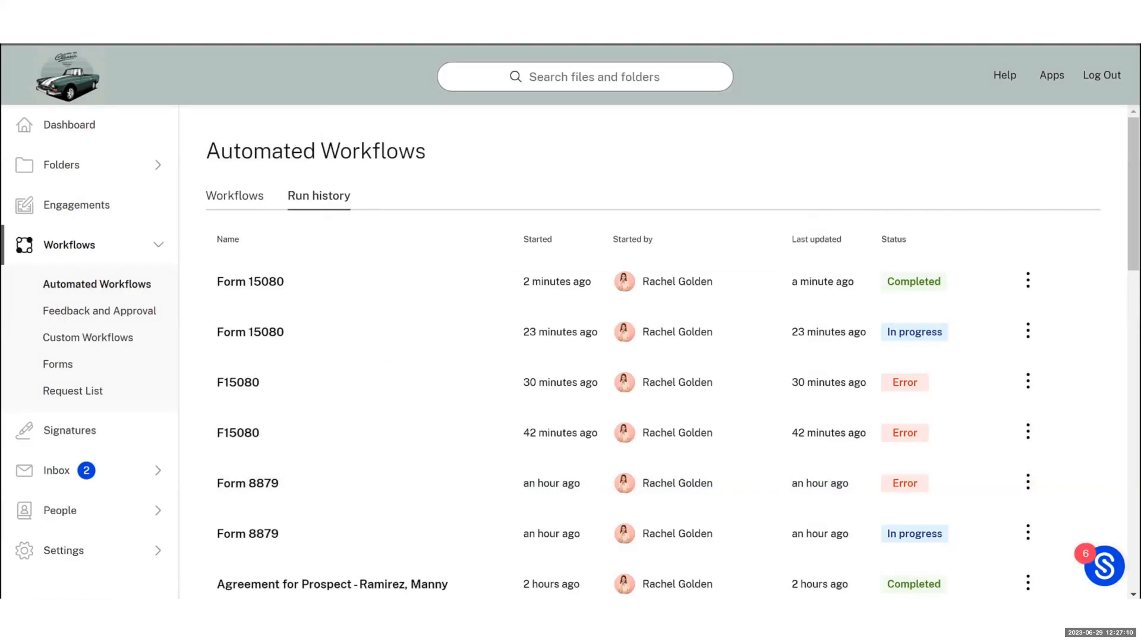
click(60, 37)
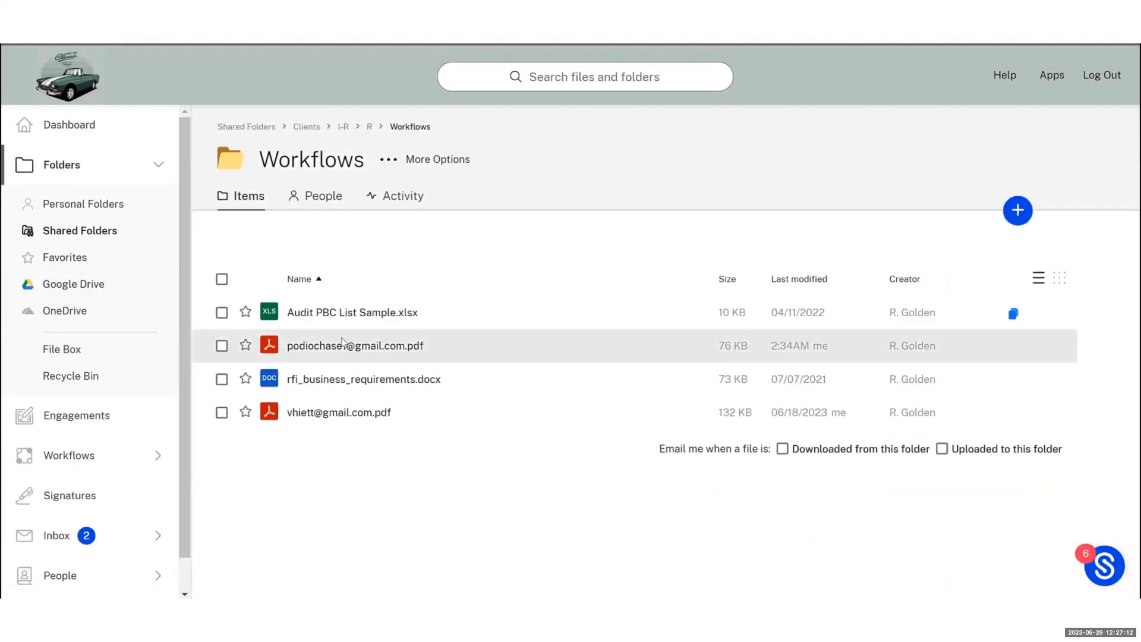
Preview the signed Form 15080 PDF down to its signature, then advance to the next slide
click(339, 351)
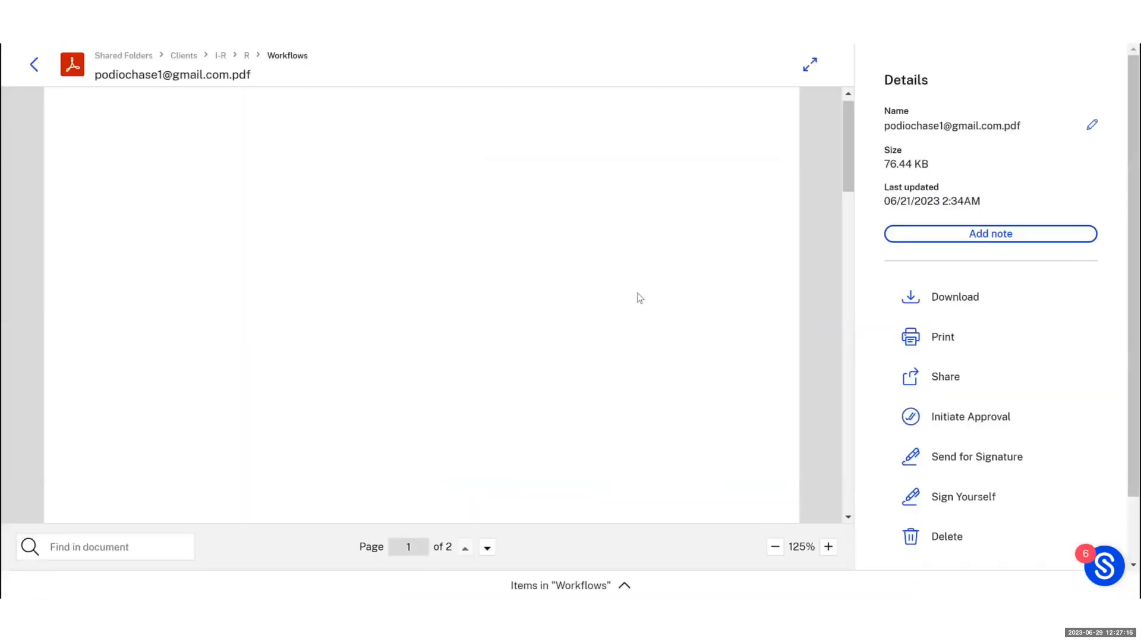
scroll(641, 300, down, 10)
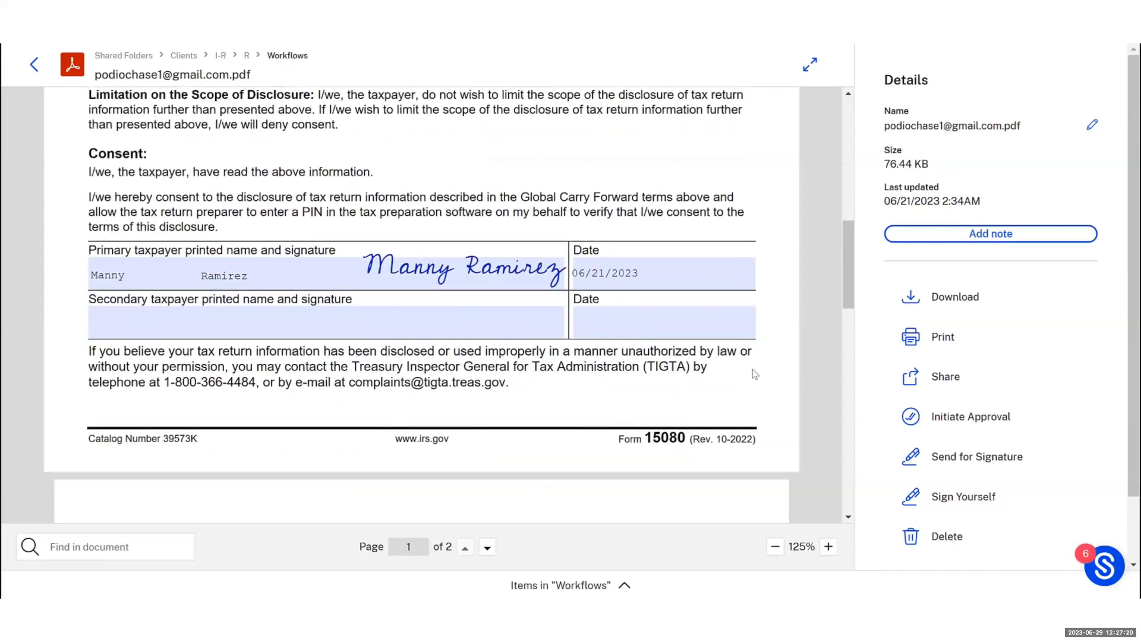
scroll(768, 370, down, 1)
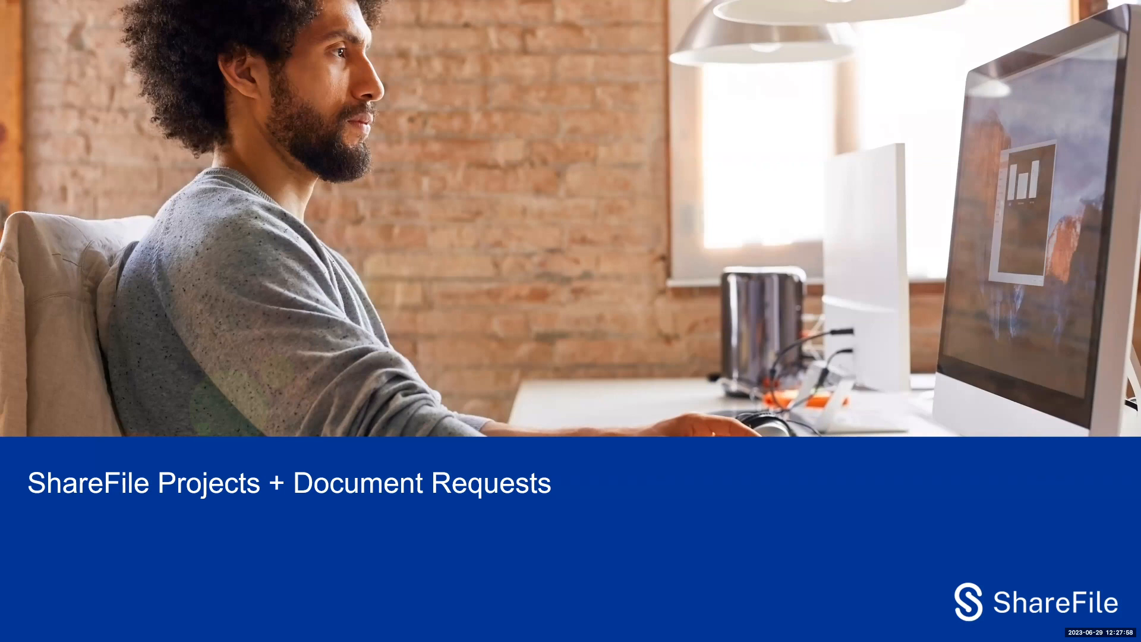
key(Right)
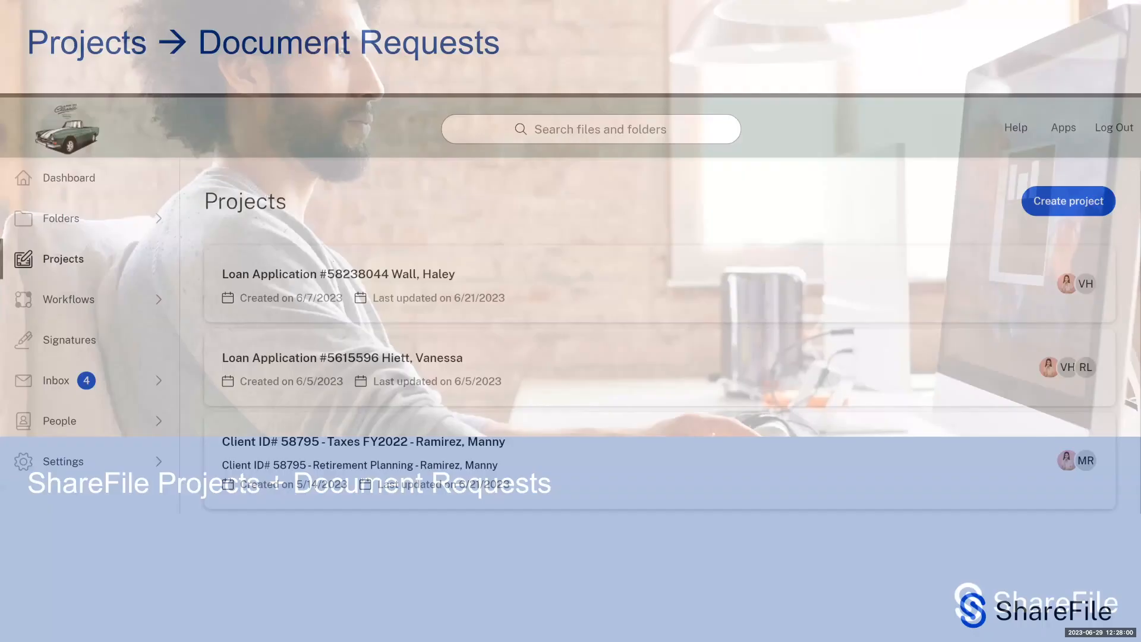
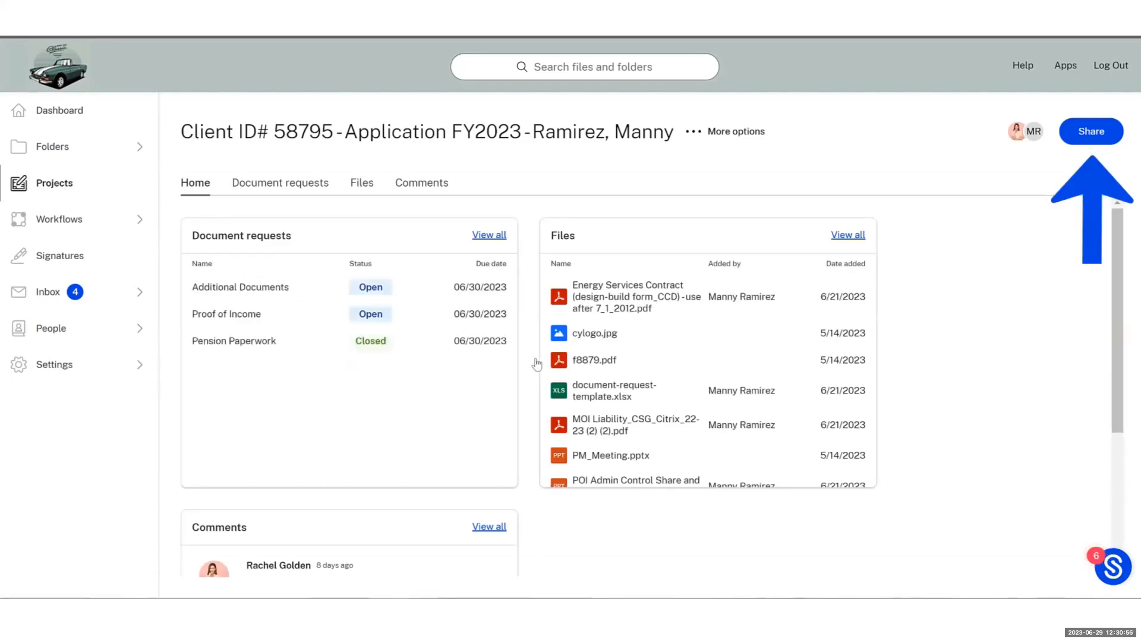
Check the project's users and their roles, then show the project's document requests list
click(1103, 132)
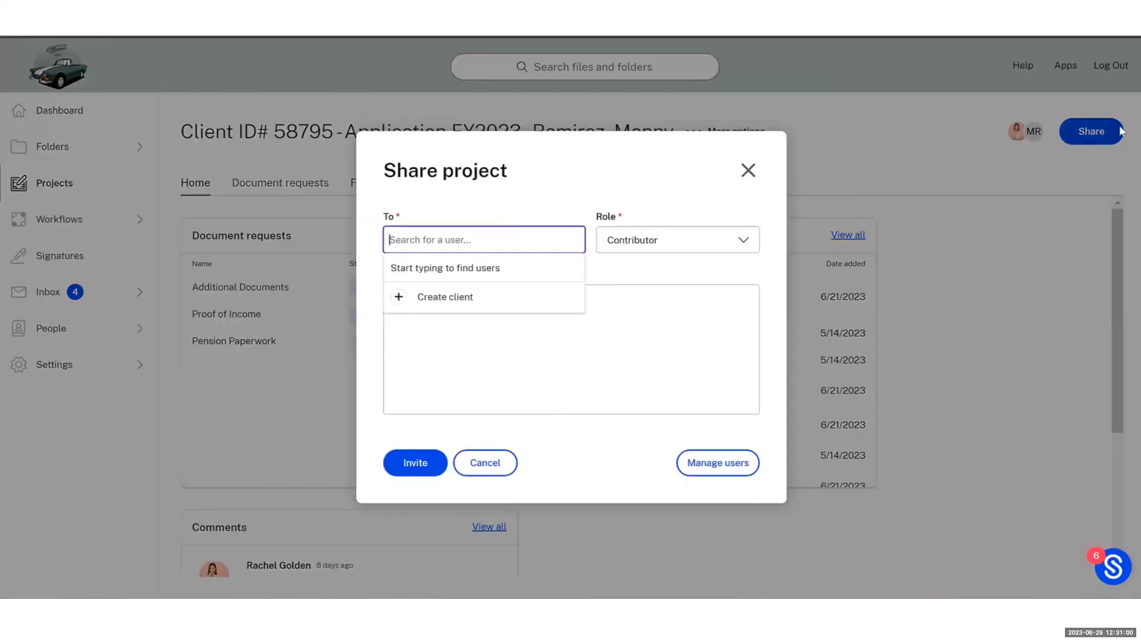
click(710, 468)
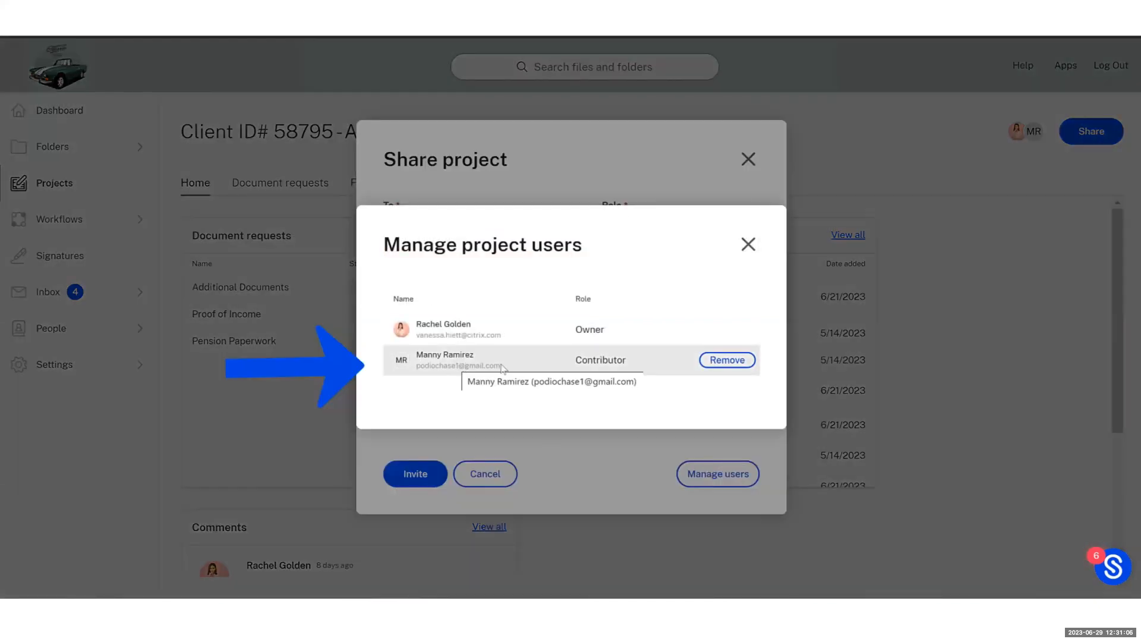
click(749, 246)
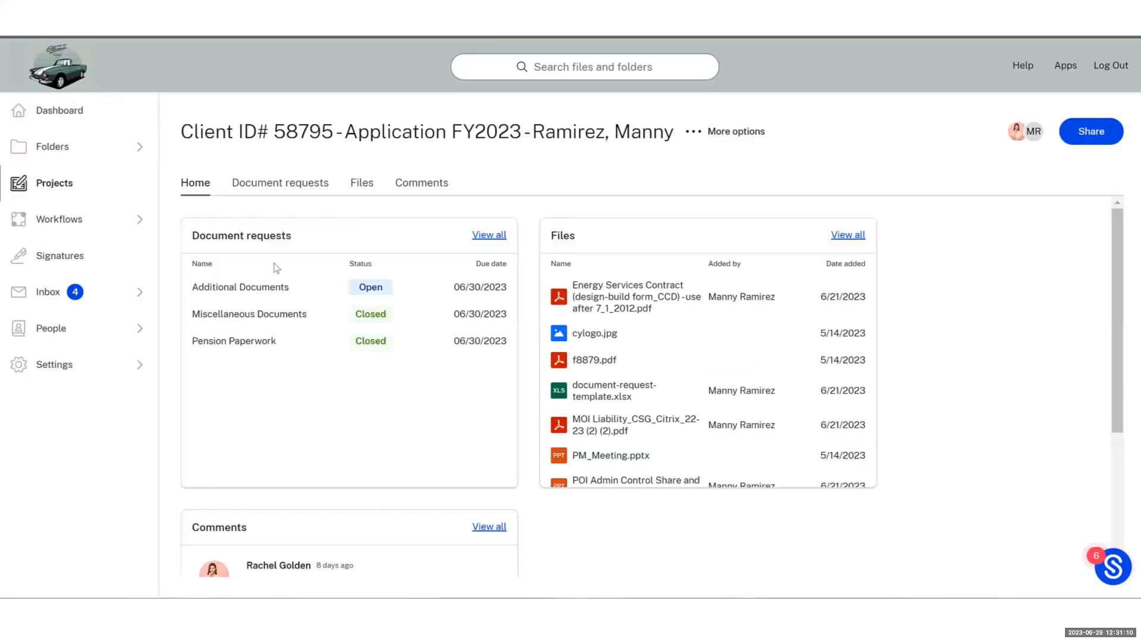
click(288, 189)
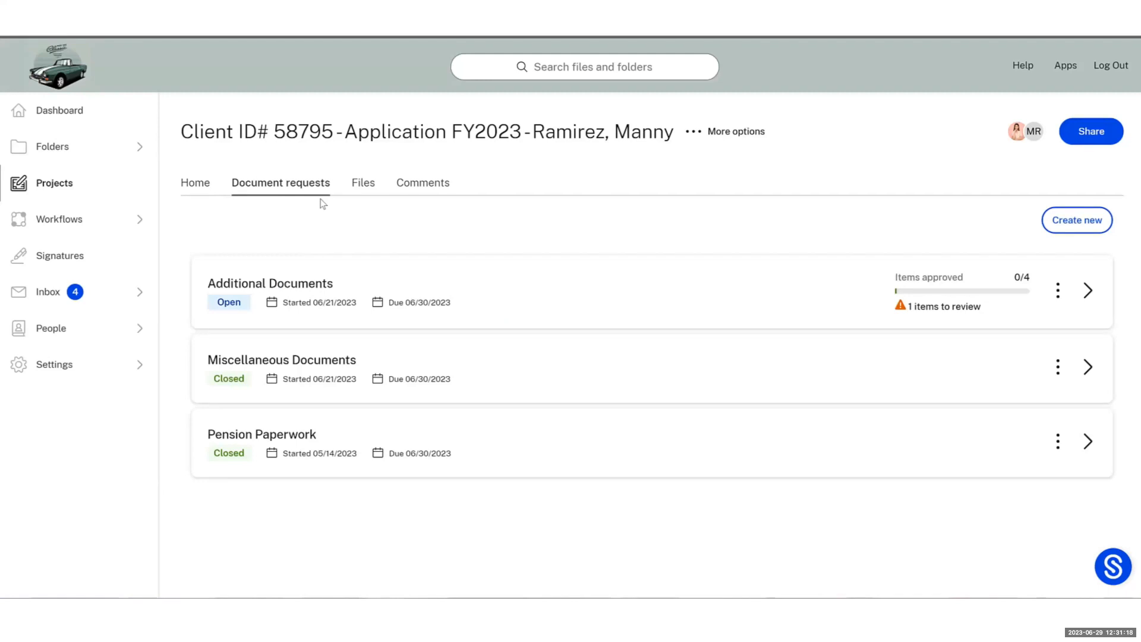
Create a 'Proof of Income' document request due July 31, 2023
click(1079, 223)
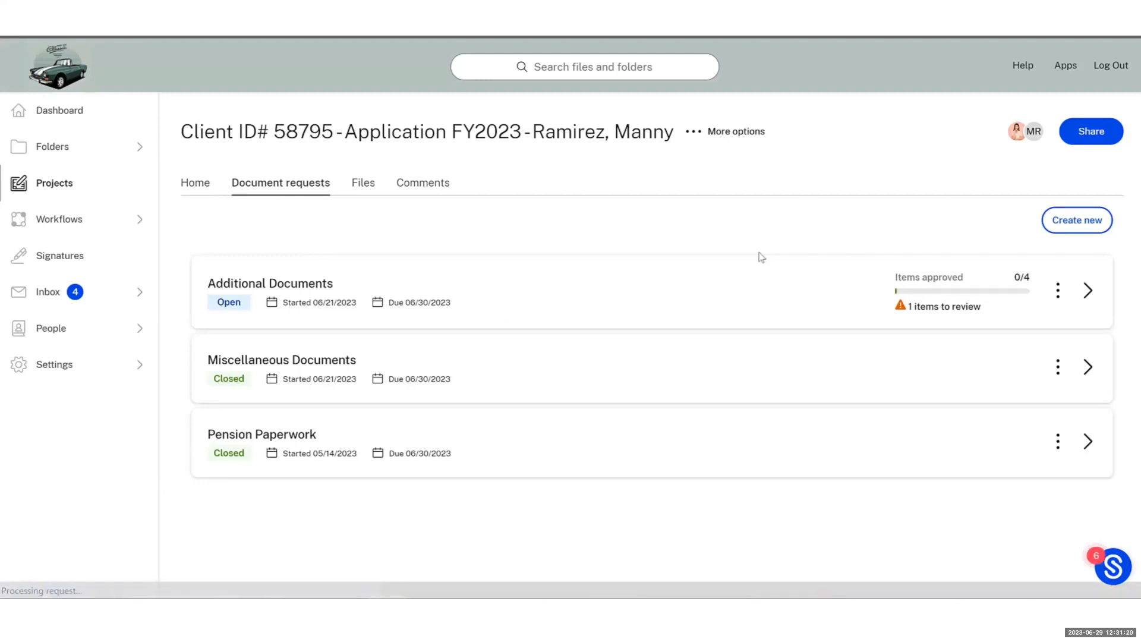
text(Proof)
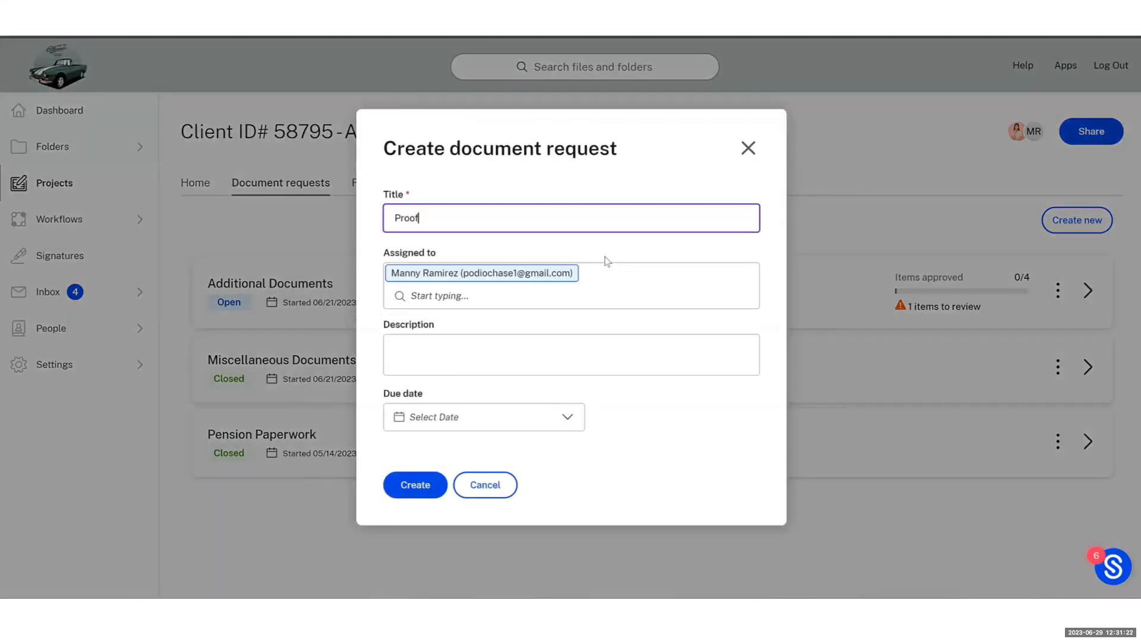
text( of Income)
click(572, 429)
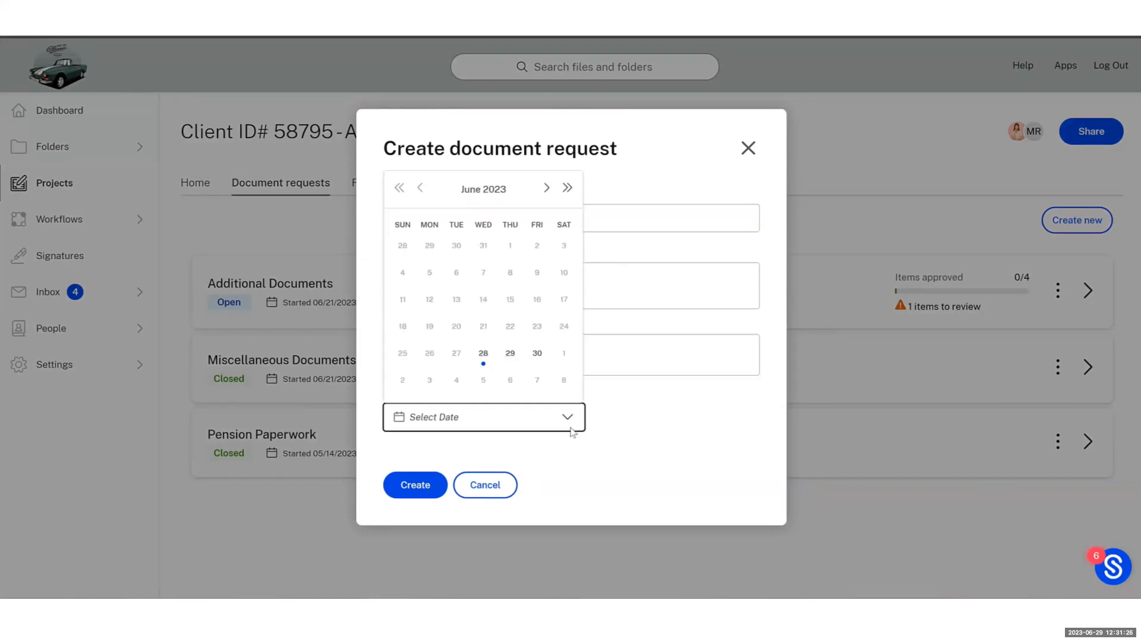
click(546, 188)
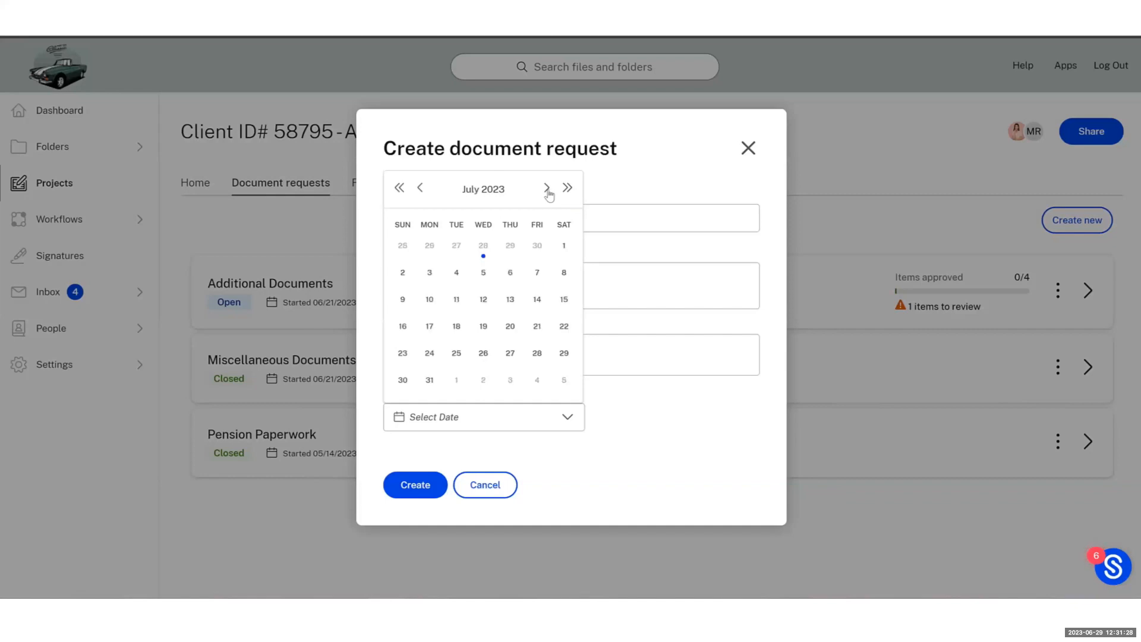
click(429, 380)
click(421, 489)
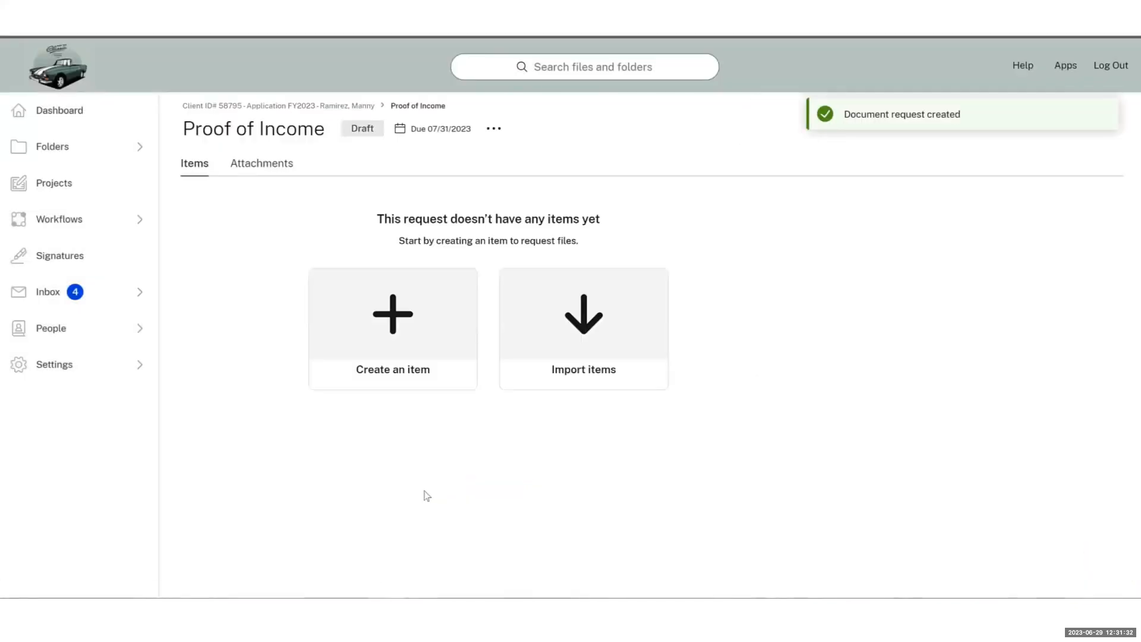
Import the nine request items from the spreadsheet, mapping Task Title to item name
click(582, 366)
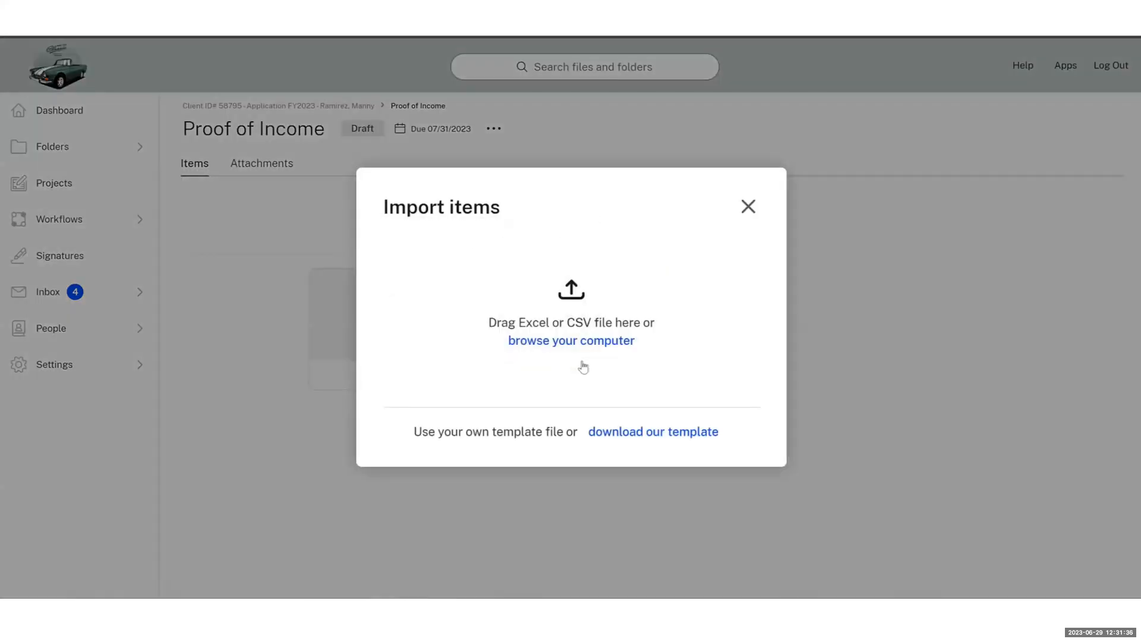
click(547, 382)
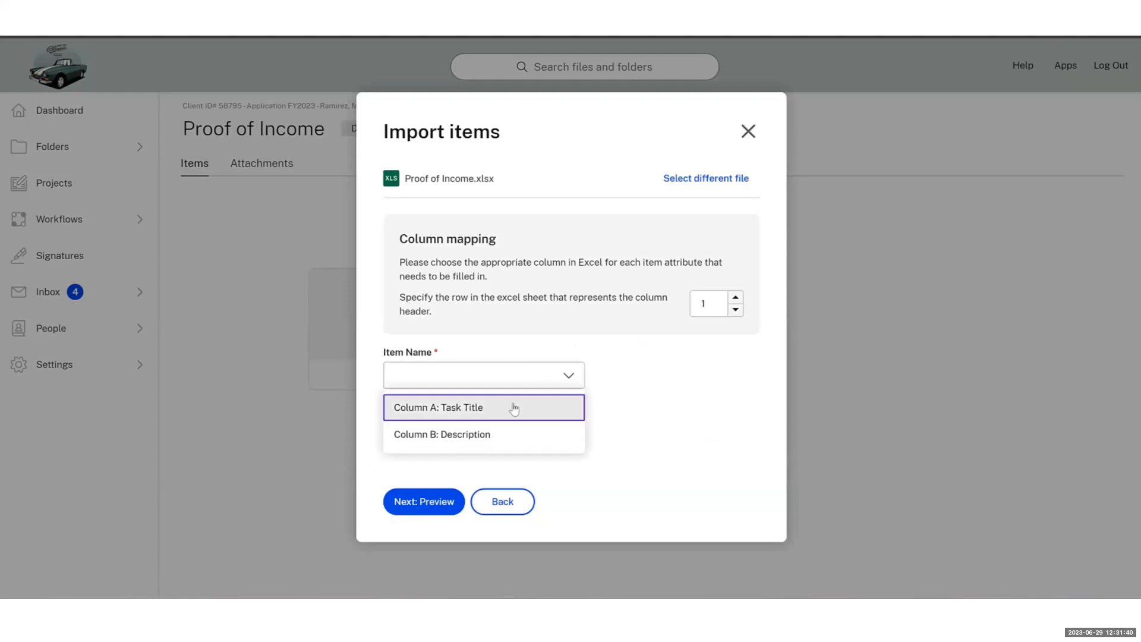
click(515, 406)
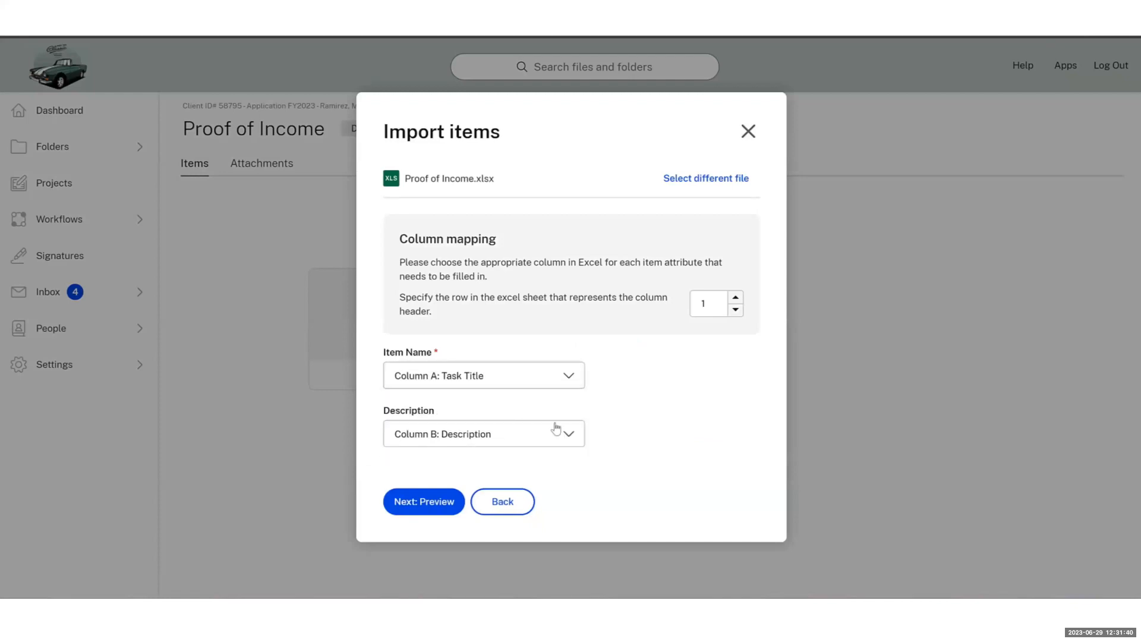
click(430, 507)
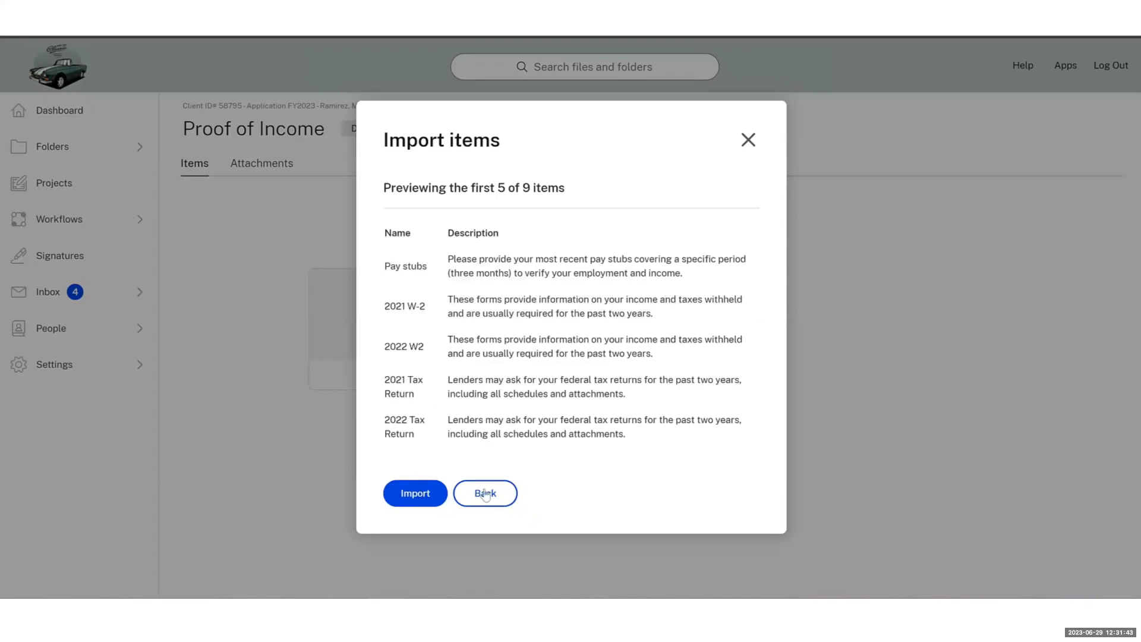
click(431, 500)
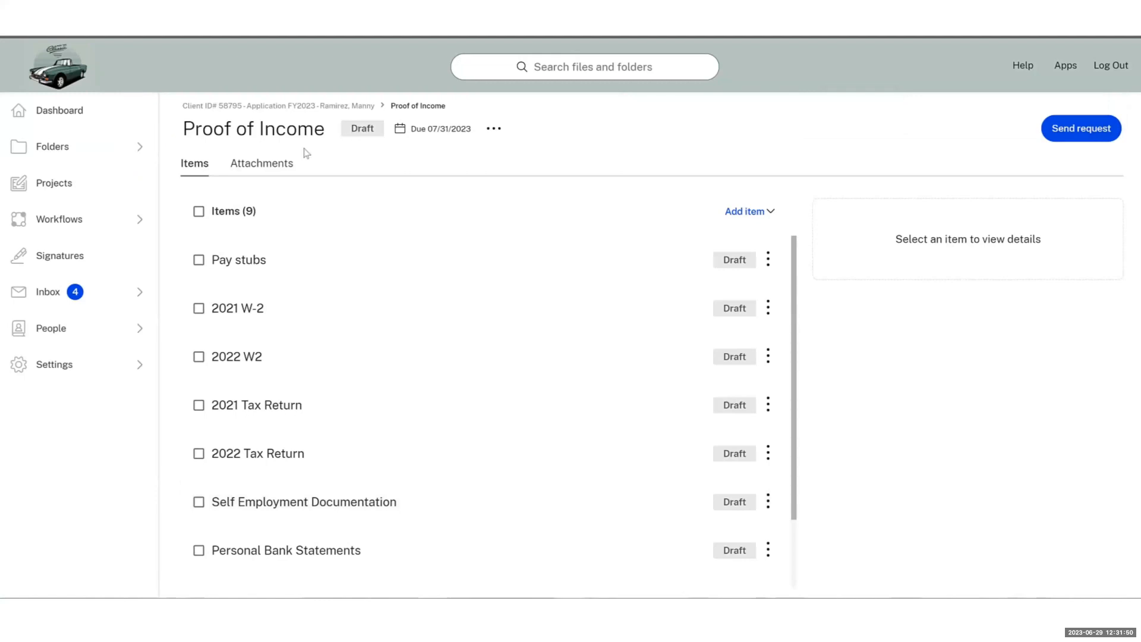
Send all nine Proof of Income items to the client
click(199, 212)
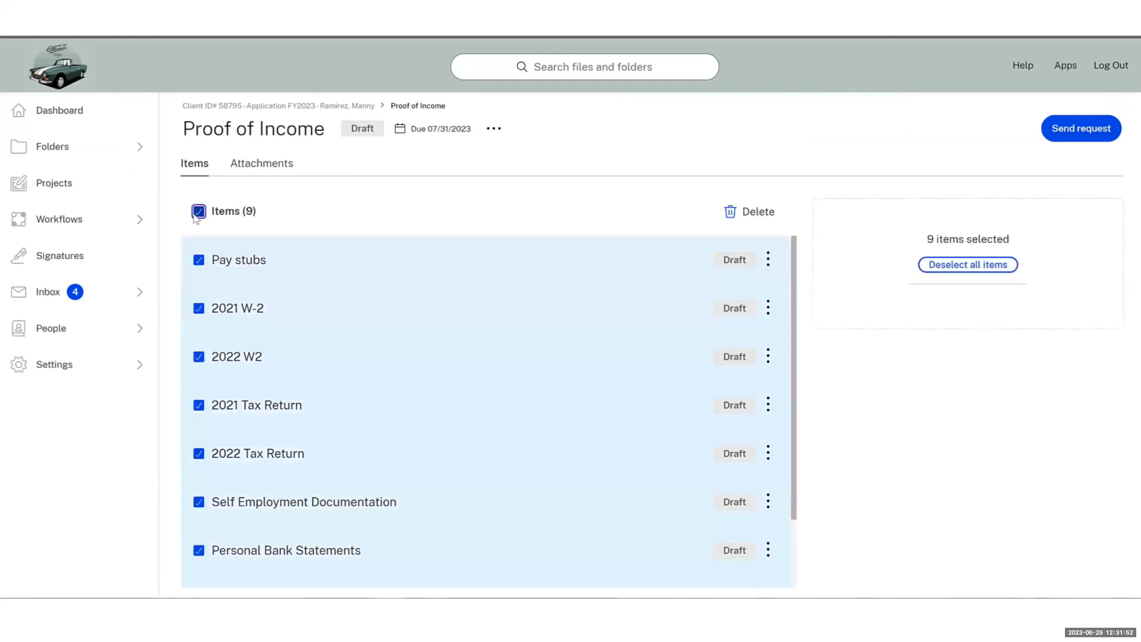
click(494, 128)
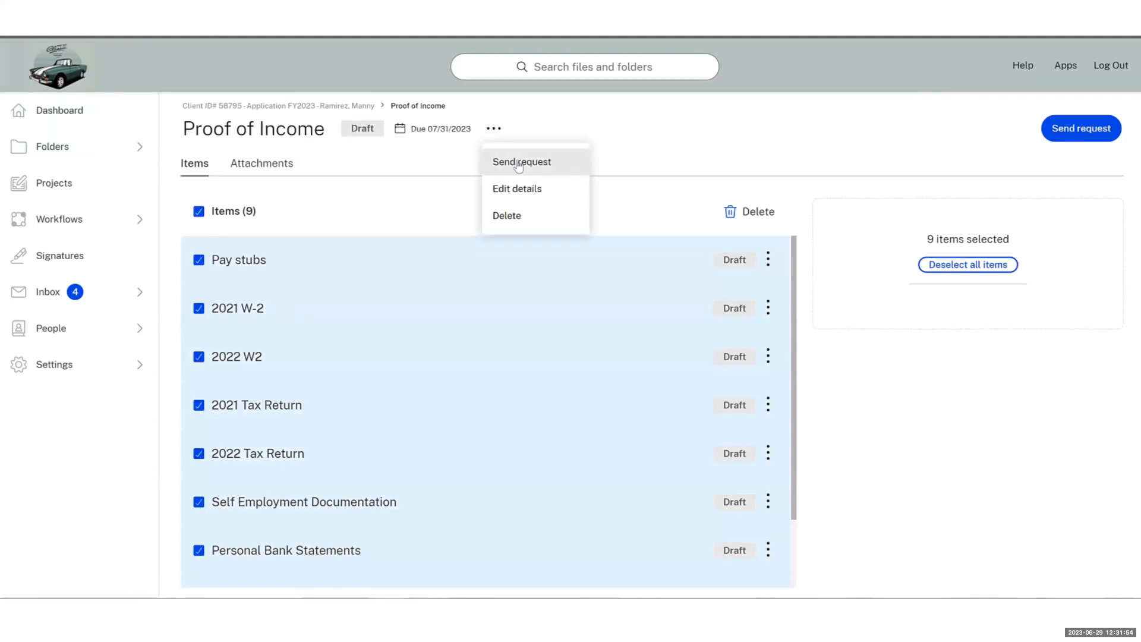
click(519, 168)
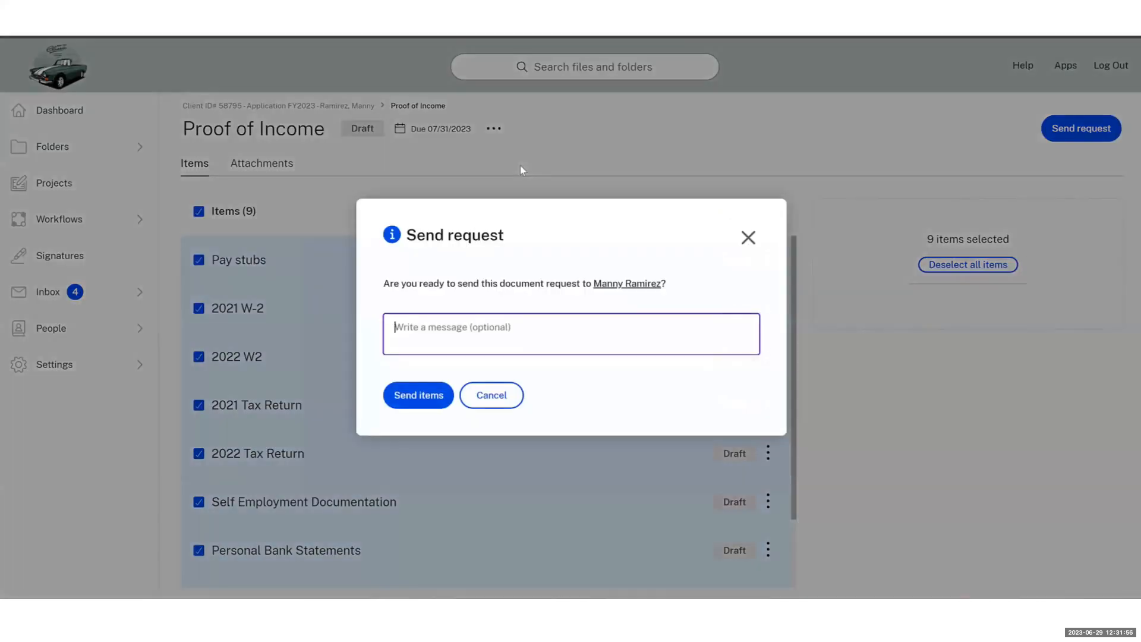
click(429, 396)
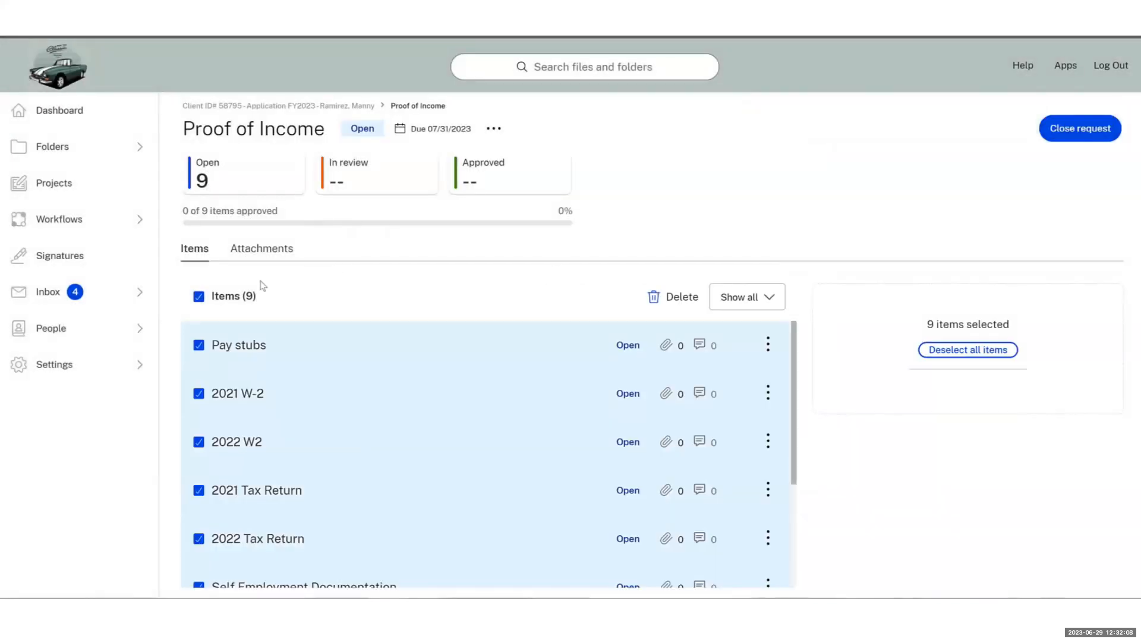
Clear the item selection and return to the client project page
click(198, 296)
scroll(433, 380, down, 5)
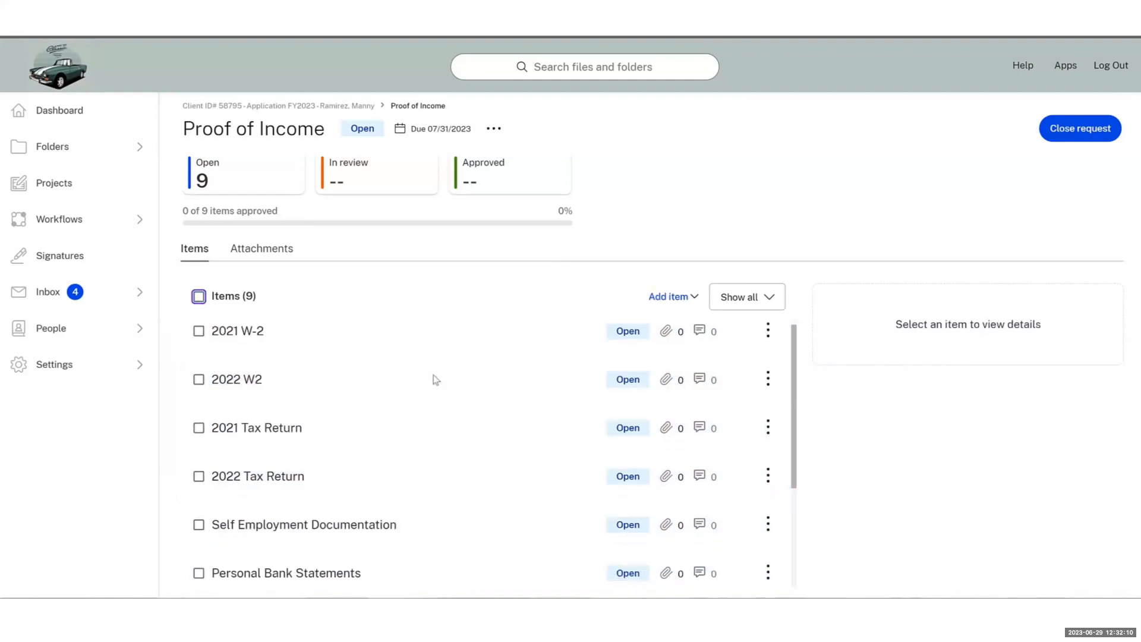
scroll(435, 380, down, 1)
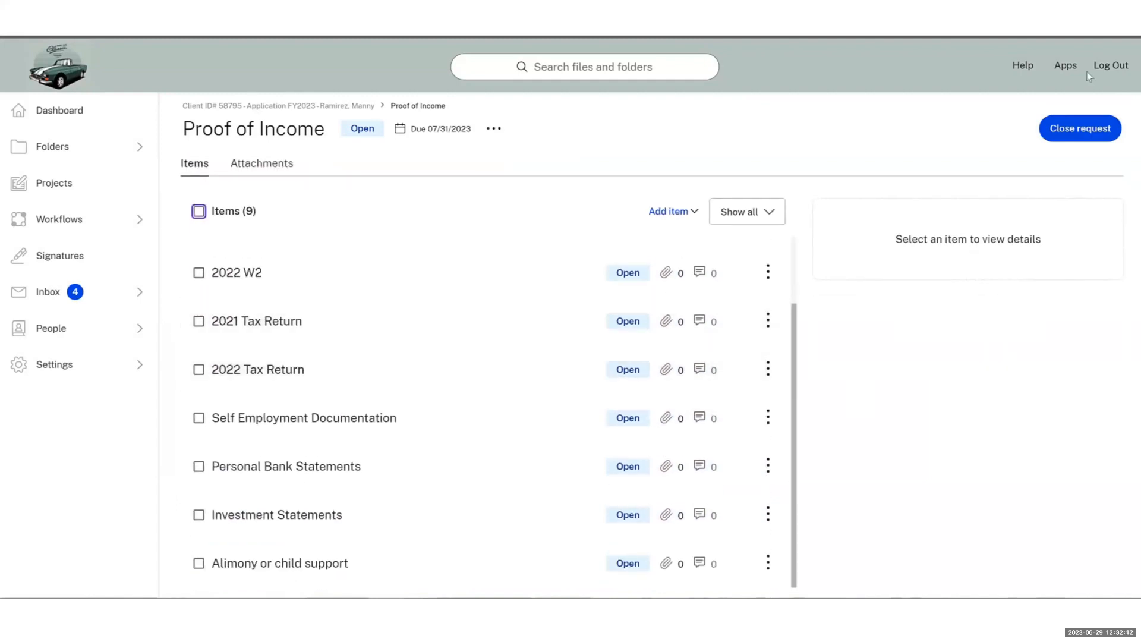
click(356, 107)
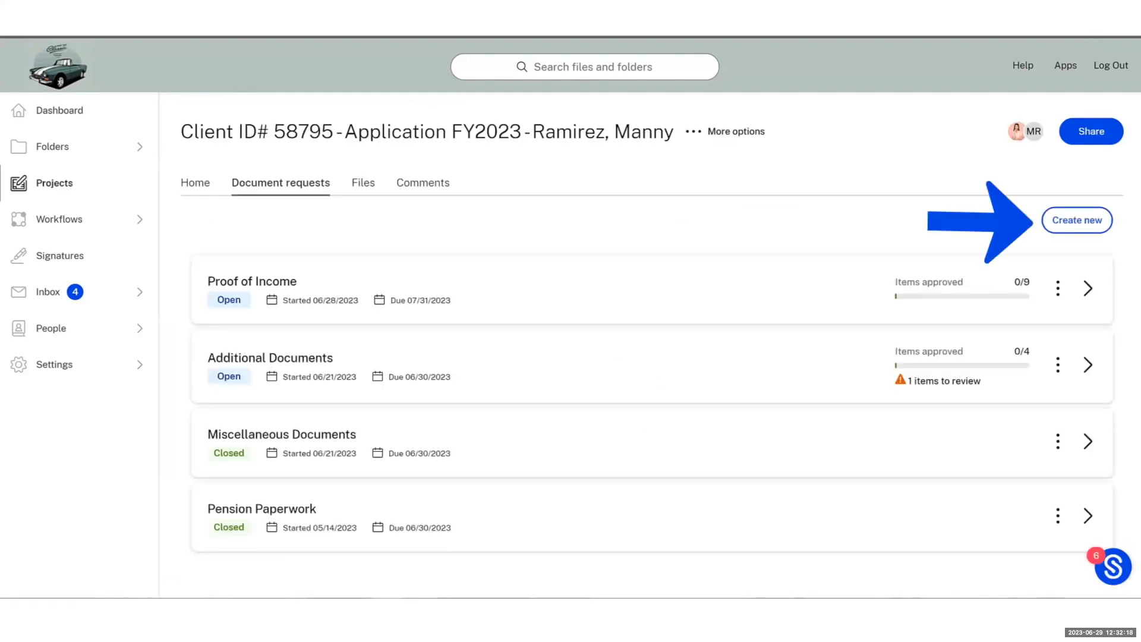
Create a 'Tax Documents' document request due August 1, 2023
click(1088, 226)
text(Tax D)
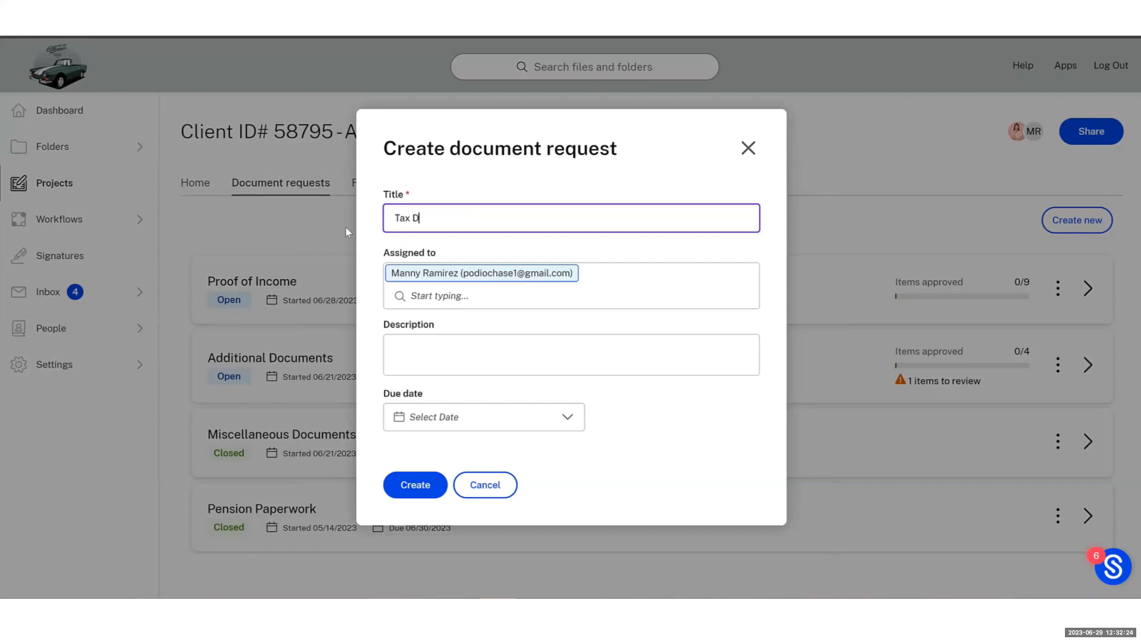
text(ocuments)
click(497, 410)
click(546, 188)
click(546, 187)
click(455, 245)
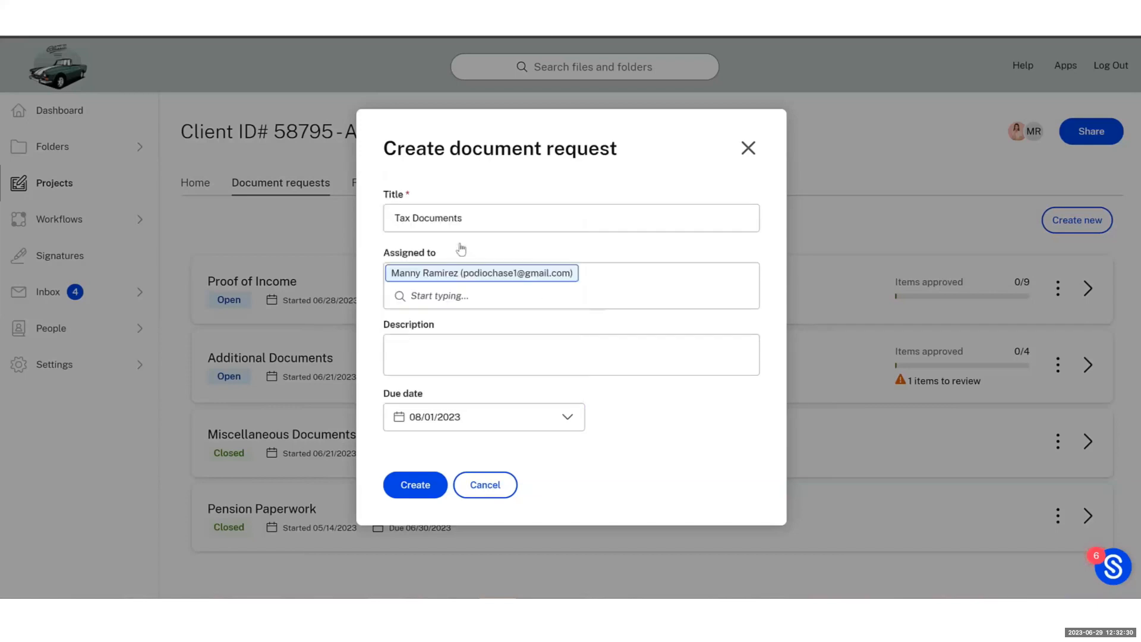
click(411, 485)
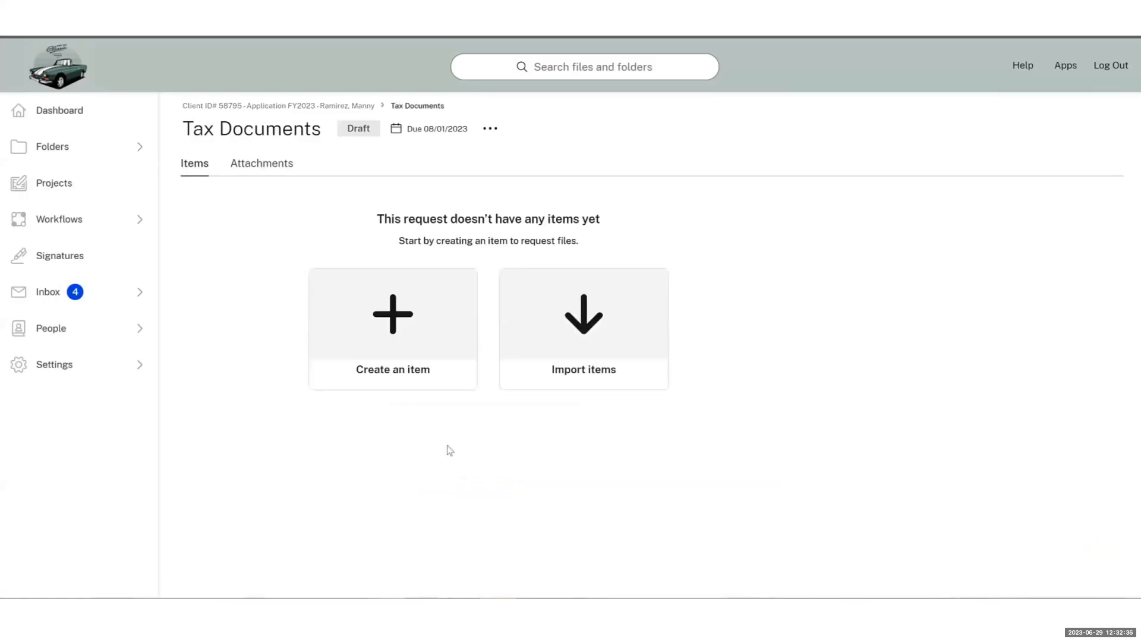
Import four items from the Additional Documentation spreadsheet, using Task Title as item name
click(570, 364)
click(572, 344)
click(990, 408)
click(432, 376)
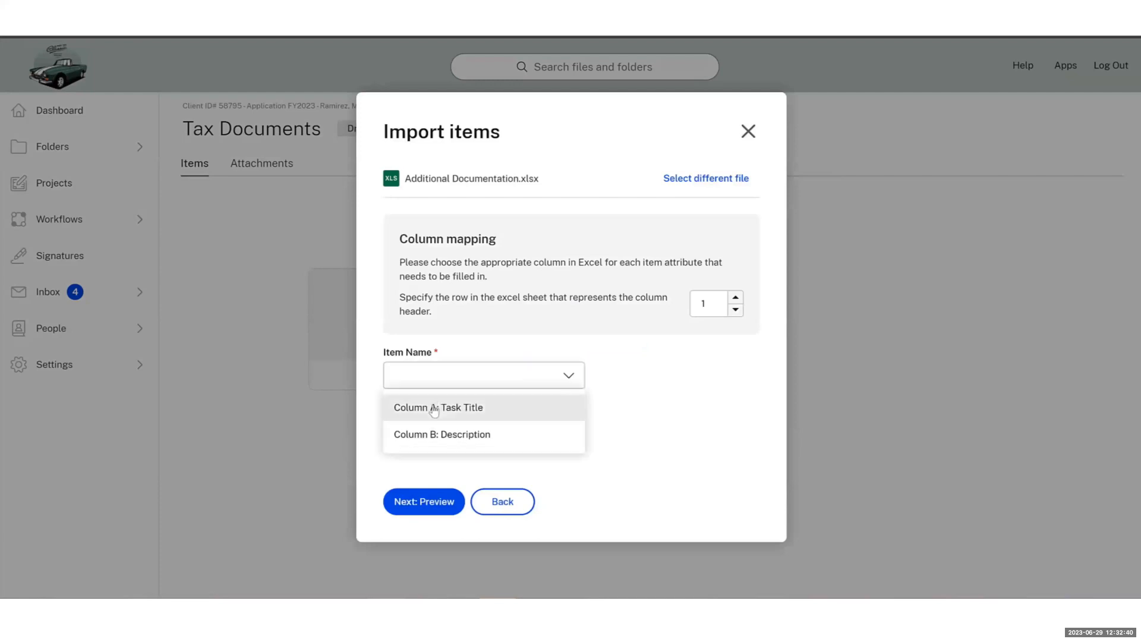
click(433, 408)
click(423, 501)
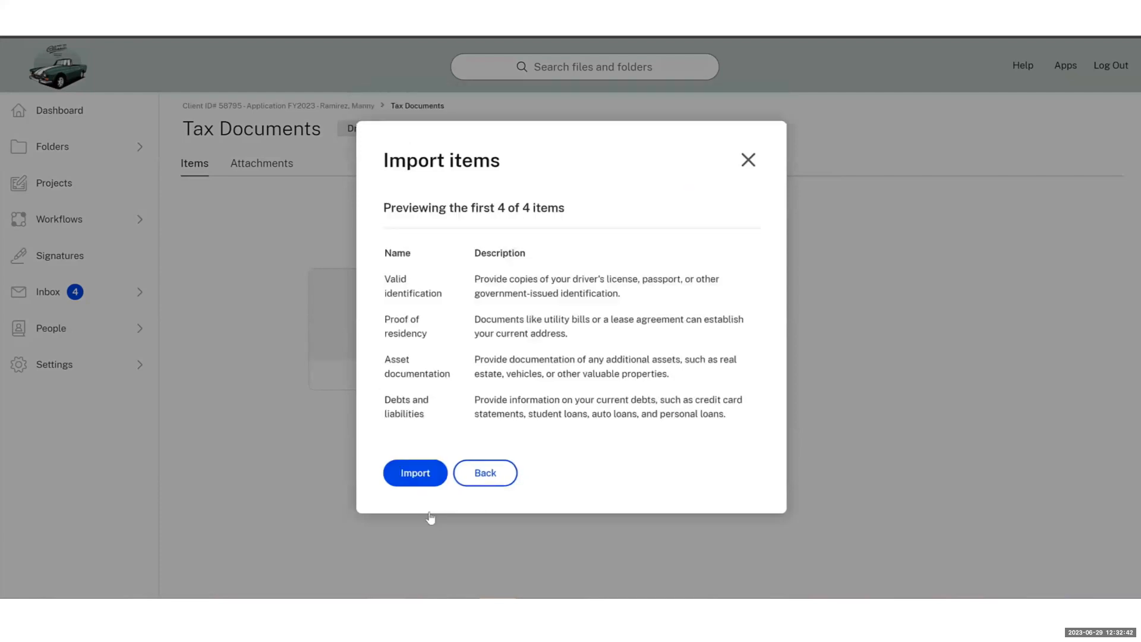
click(426, 473)
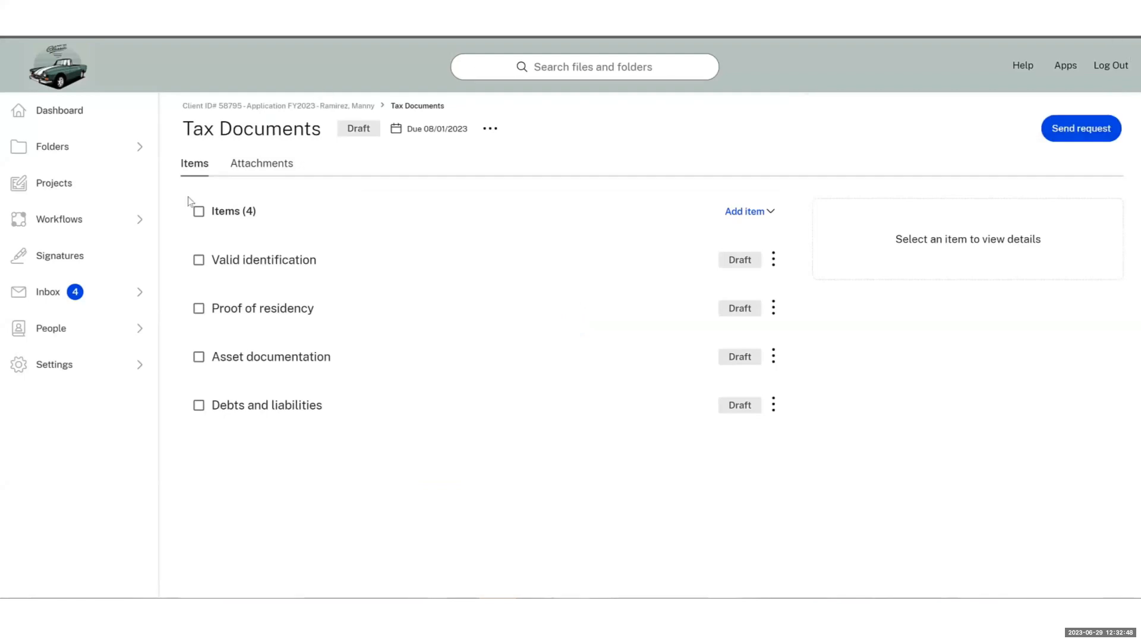
Select all four items and send the Tax Documents request to the client
click(199, 212)
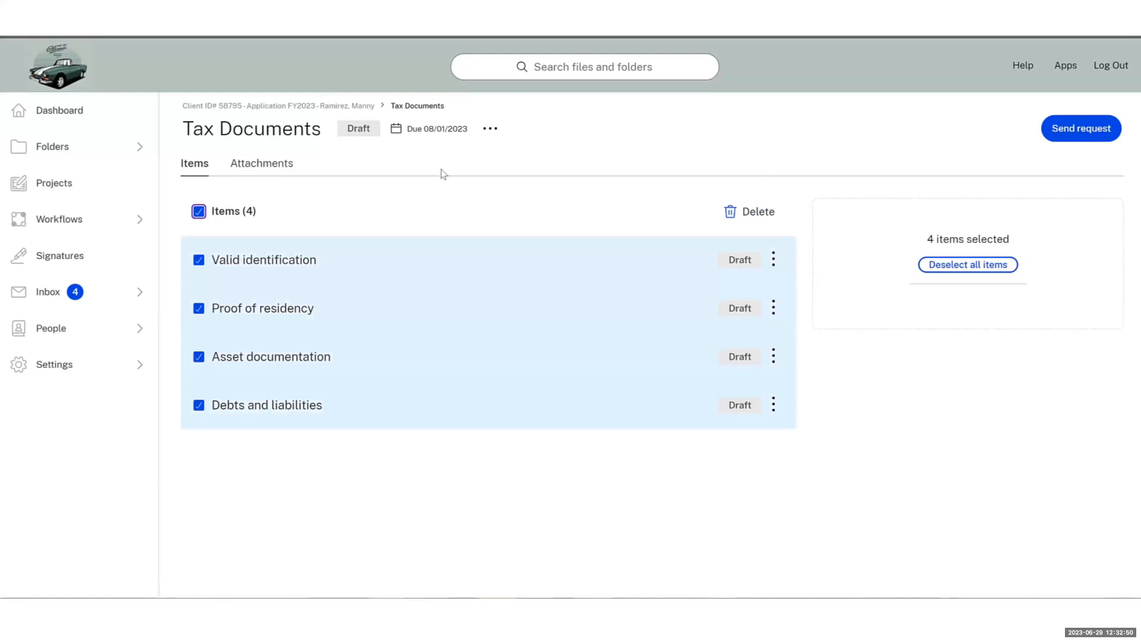
click(490, 128)
click(517, 164)
click(443, 402)
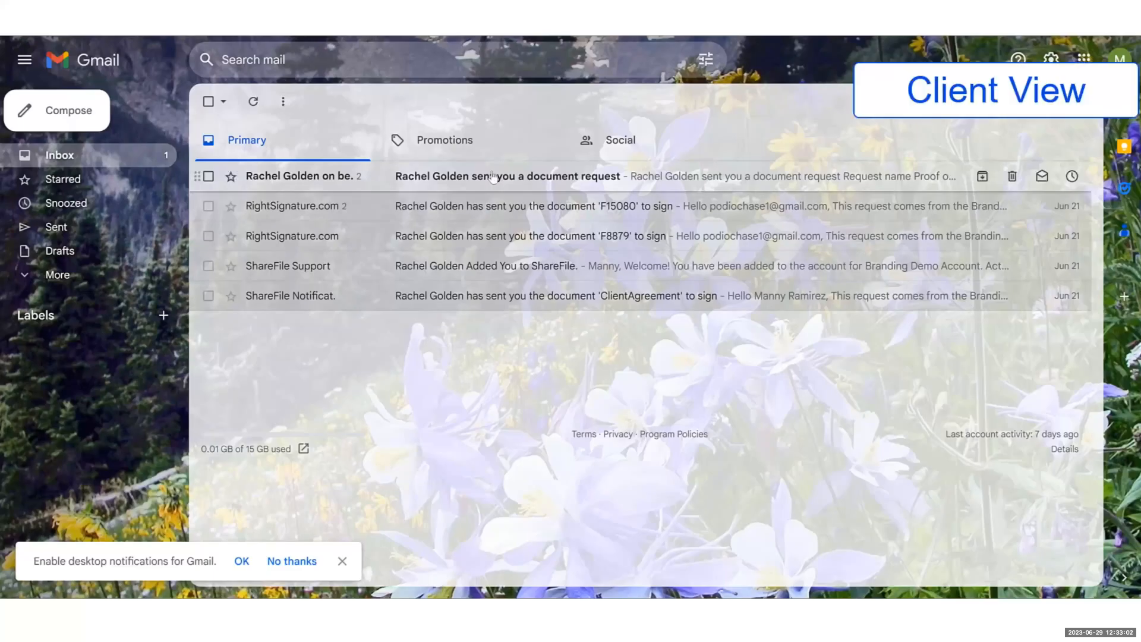
Open ShareFile's request email in Gmail and follow View document request into ShareFile
click(493, 177)
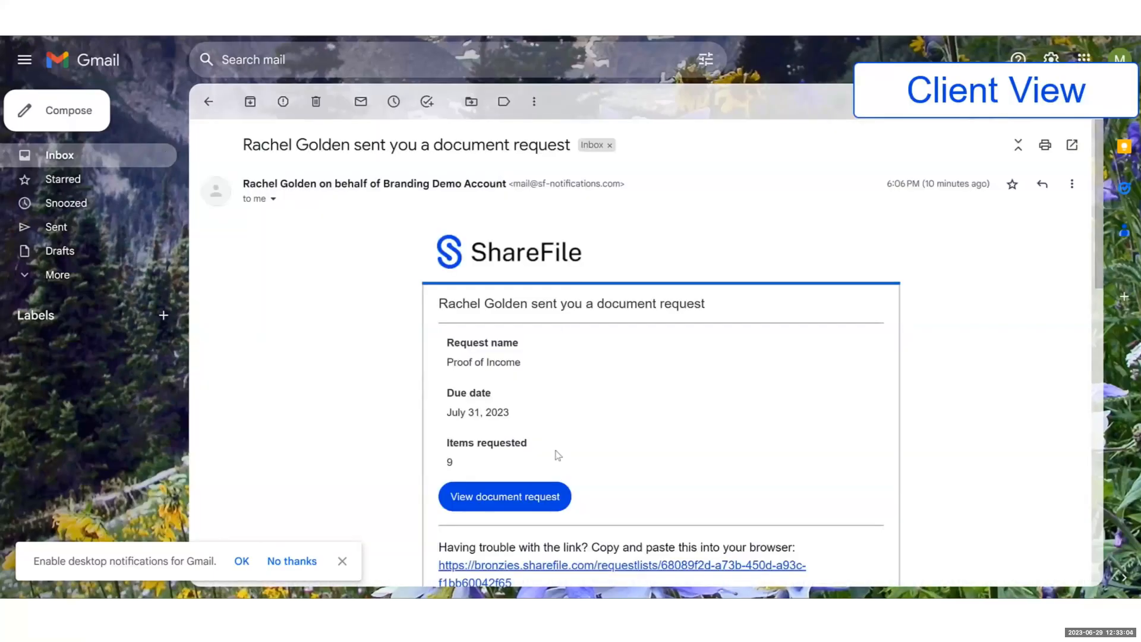
click(520, 507)
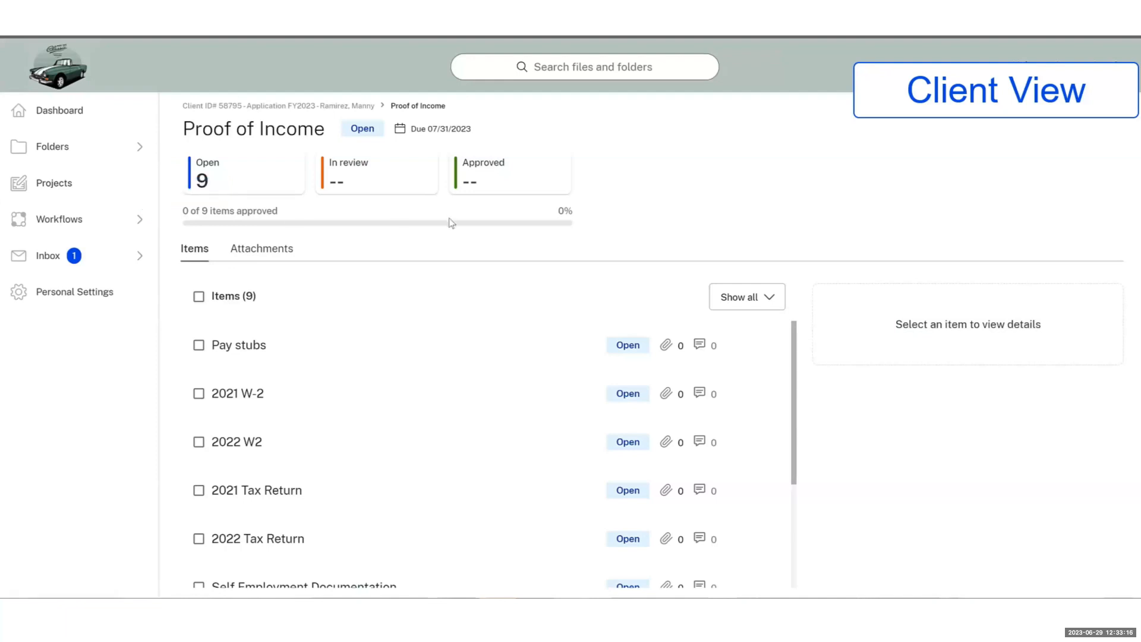
Upload files to the 2022 W2 item and submit it for review
scroll(465, 394, down, 2)
scroll(465, 393, down, 2)
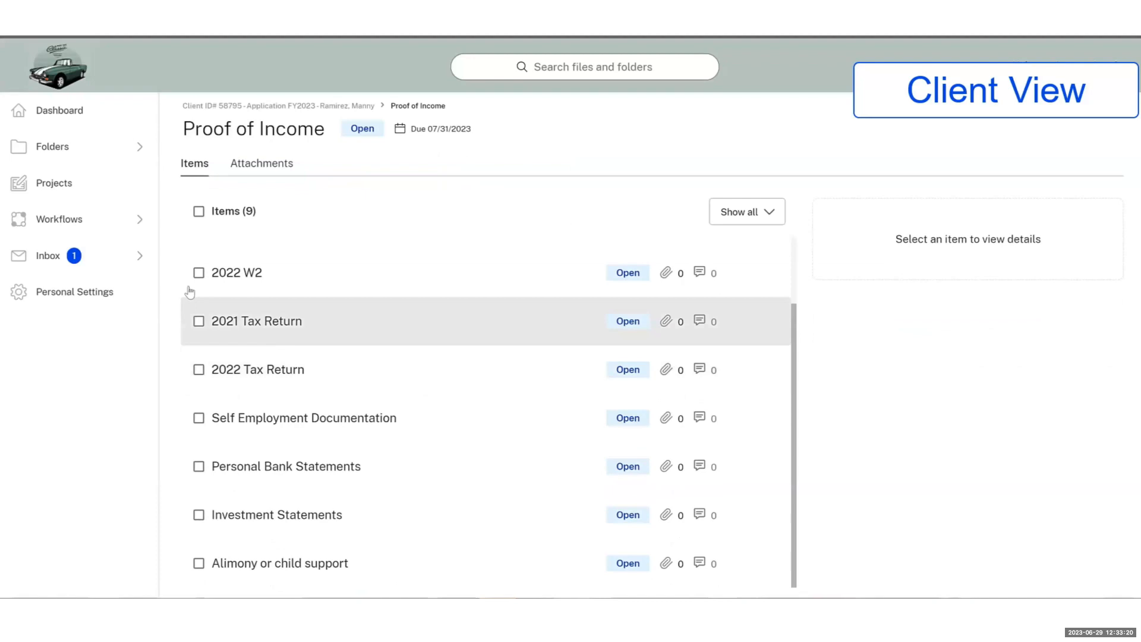
click(216, 281)
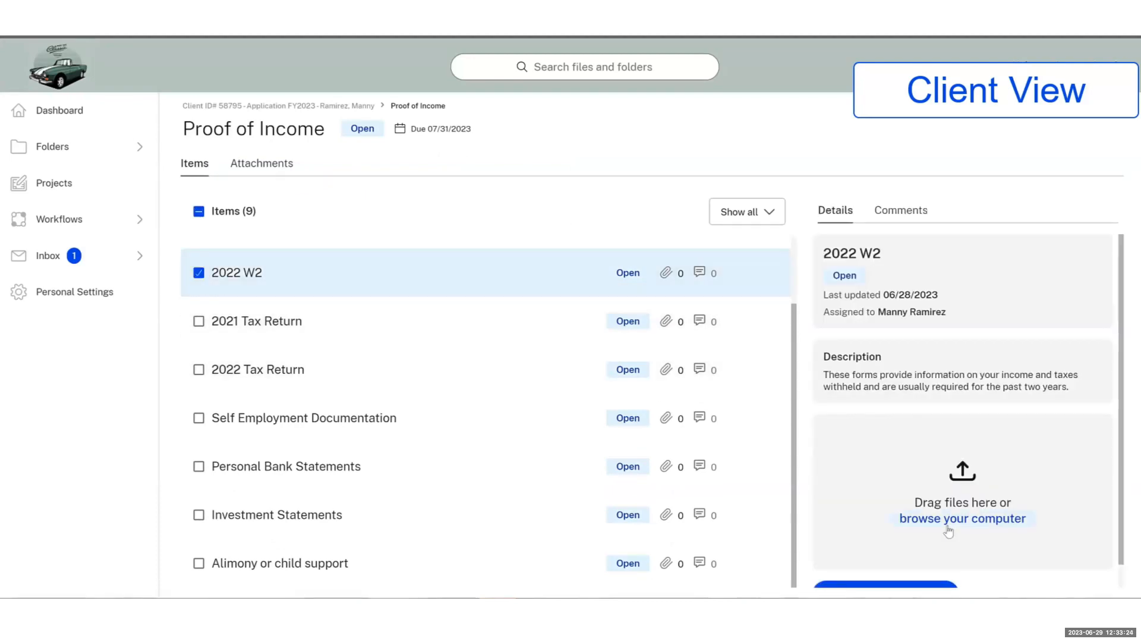
click(947, 524)
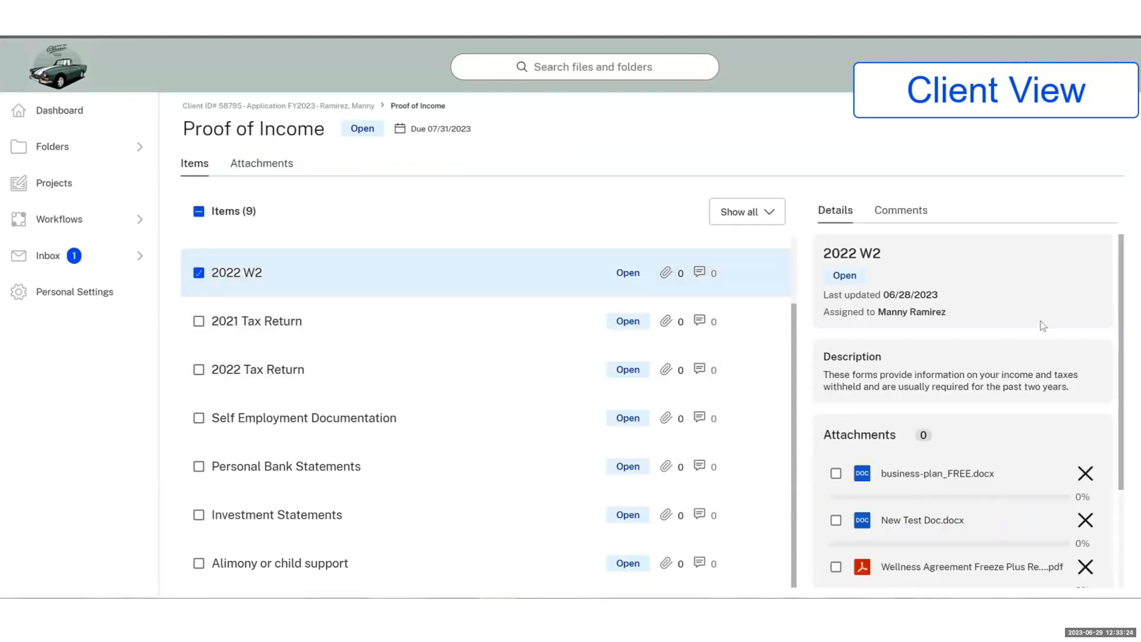
scroll(1043, 325, down, 3)
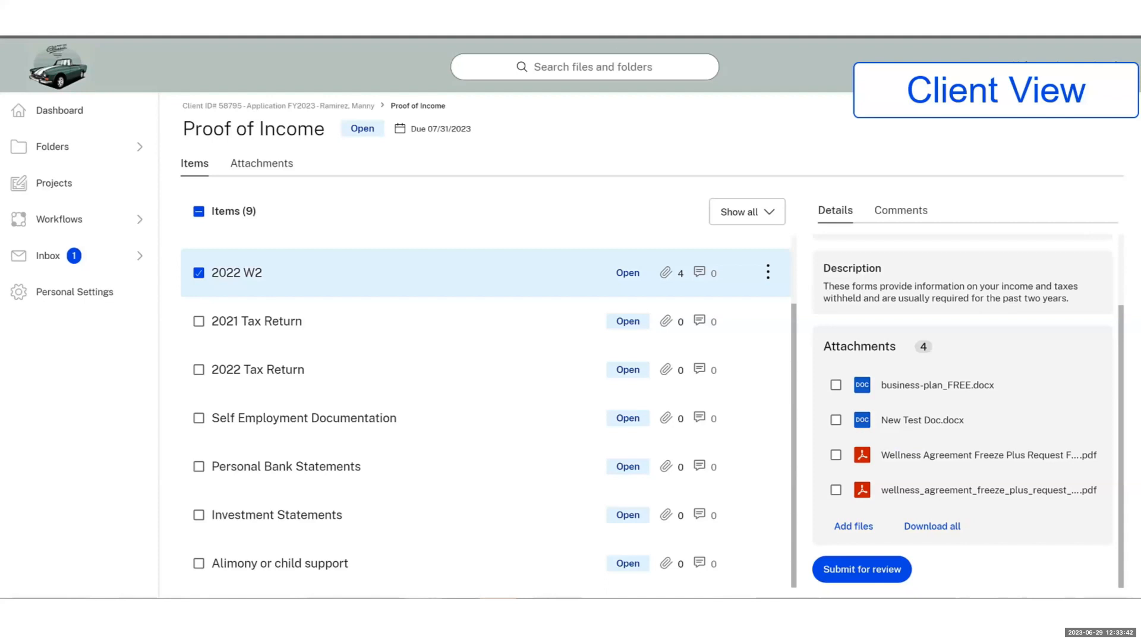
click(856, 571)
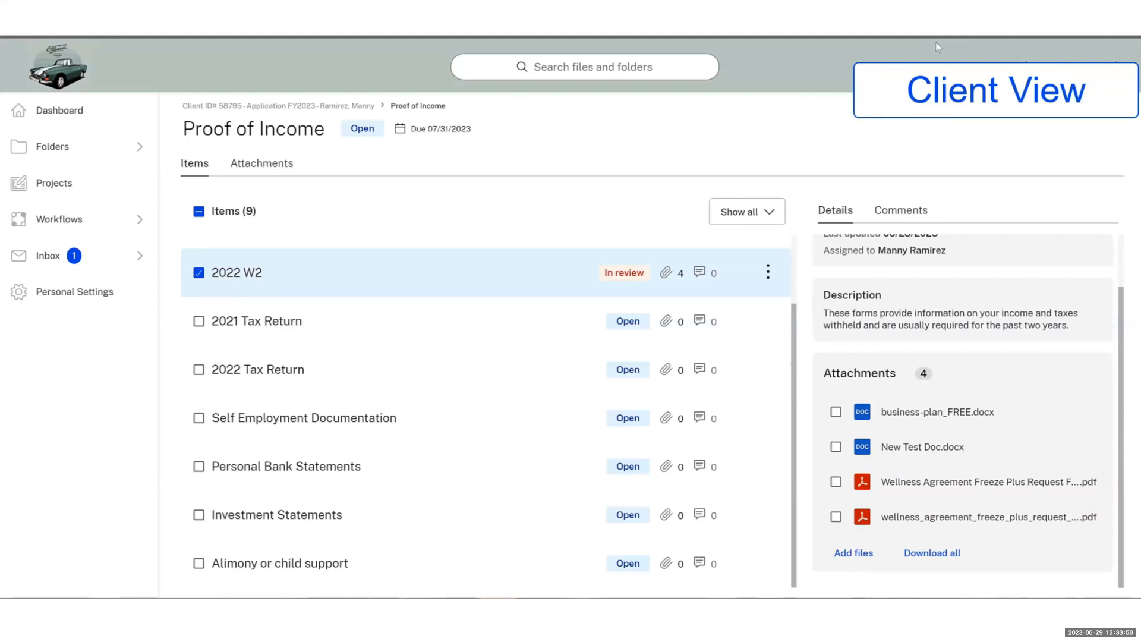
Upload content.pdf to 2021 Tax Return and submit it for review
click(199, 272)
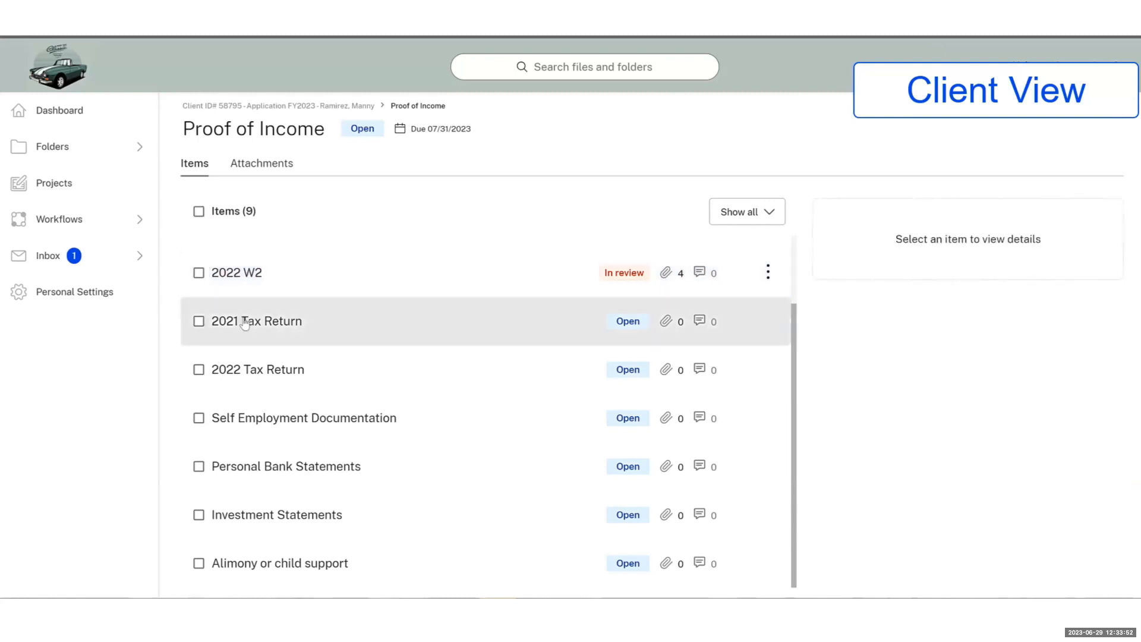
click(244, 322)
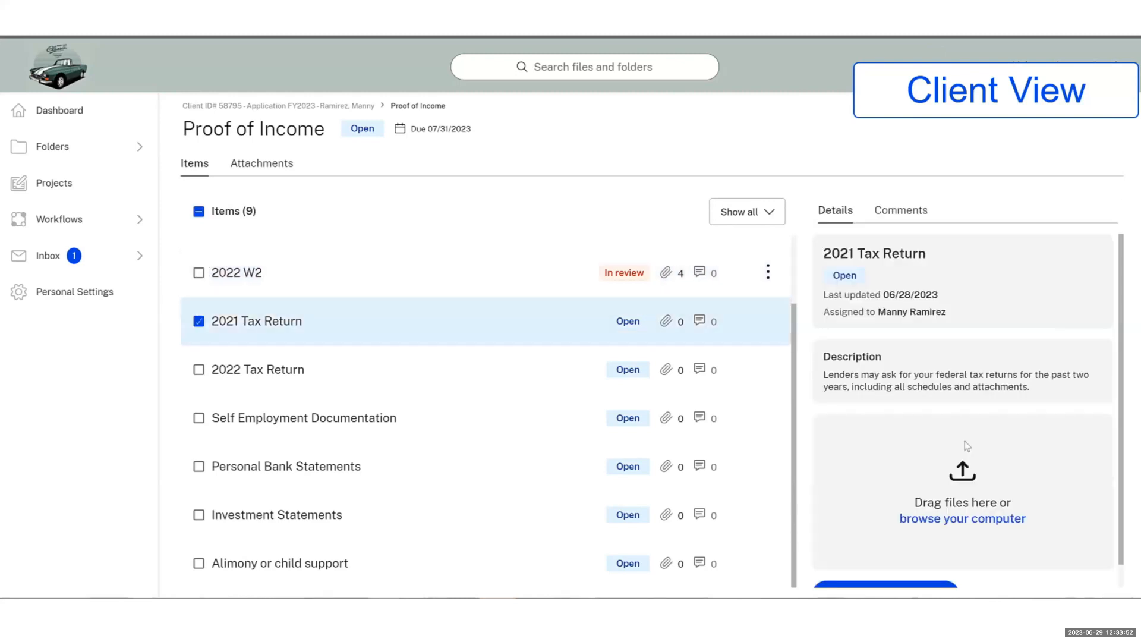
click(1077, 403)
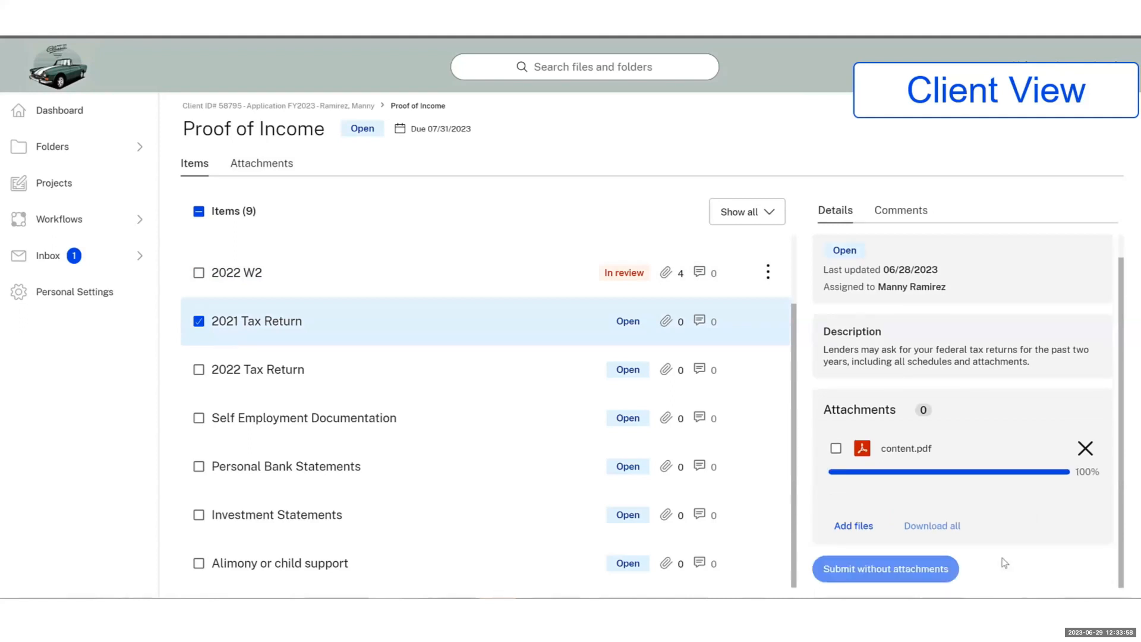
click(894, 571)
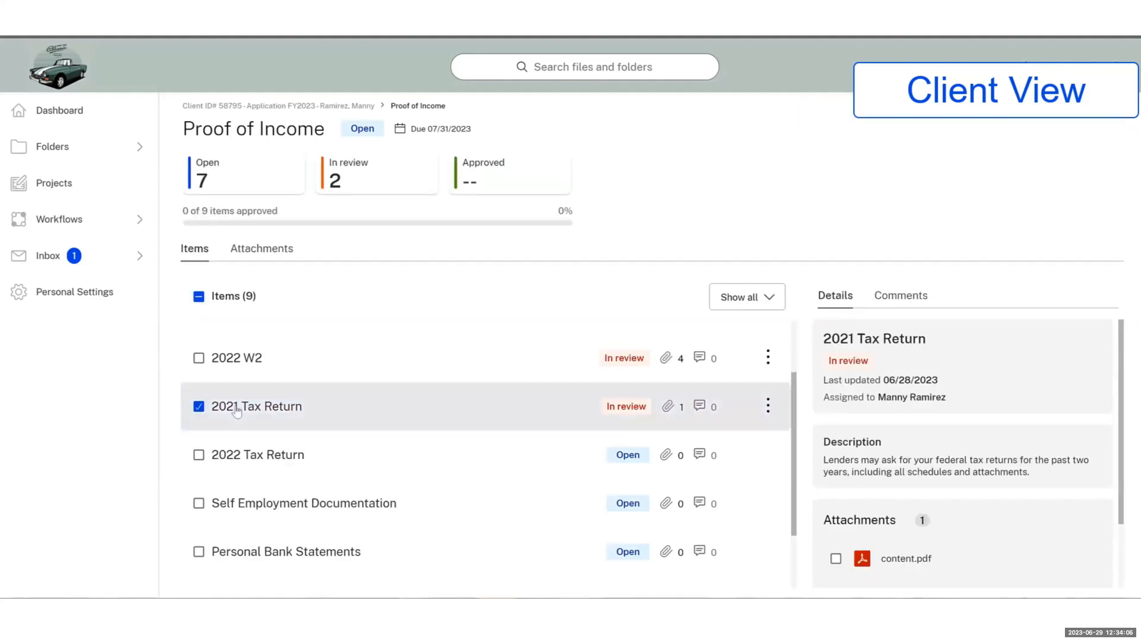
Attach two files to Personal Bank Statements, then return to the client's project page
scroll(236, 412, down, 2)
click(246, 478)
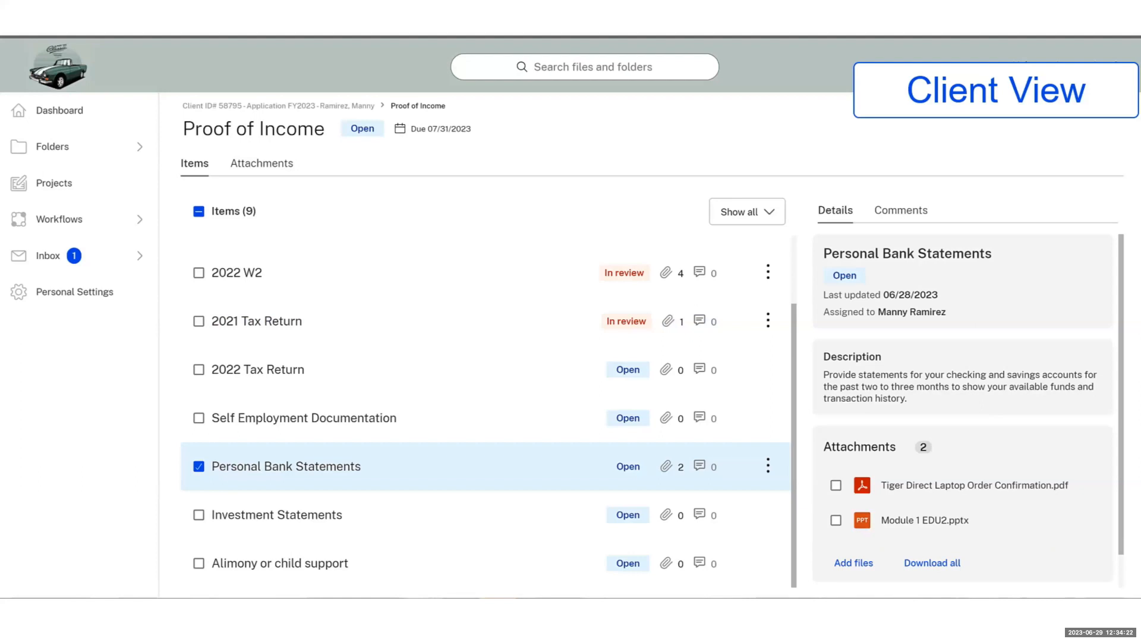
click(316, 113)
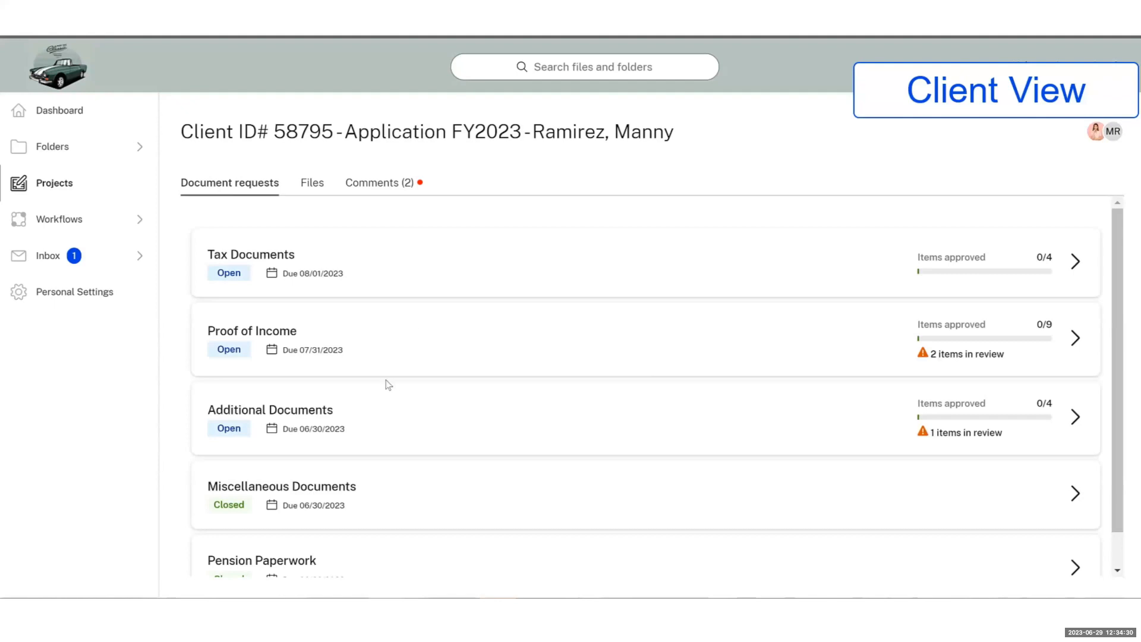
scroll(395, 492, down, 1)
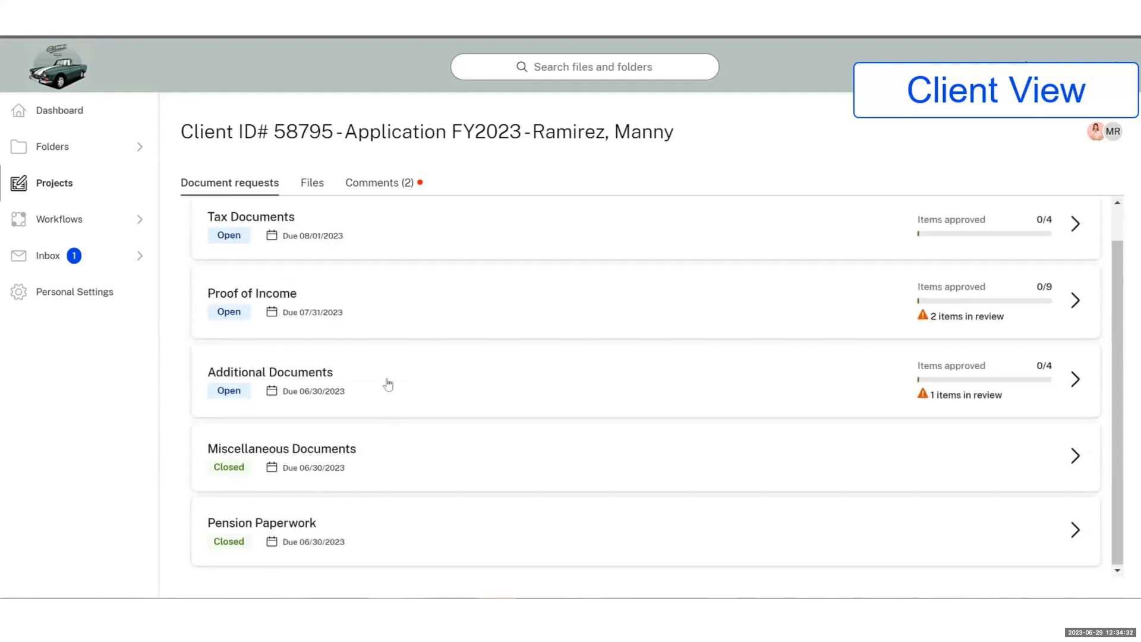
In Tax Documents, upload a file to Proof of residency, submit it, and reopen the project as admin
click(382, 249)
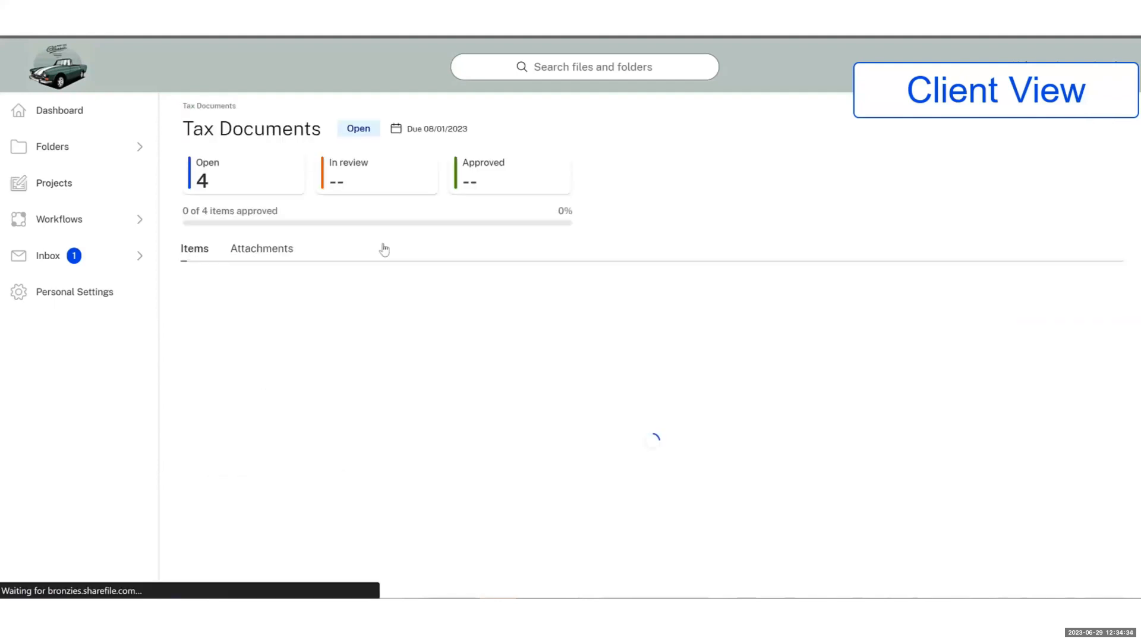
click(216, 409)
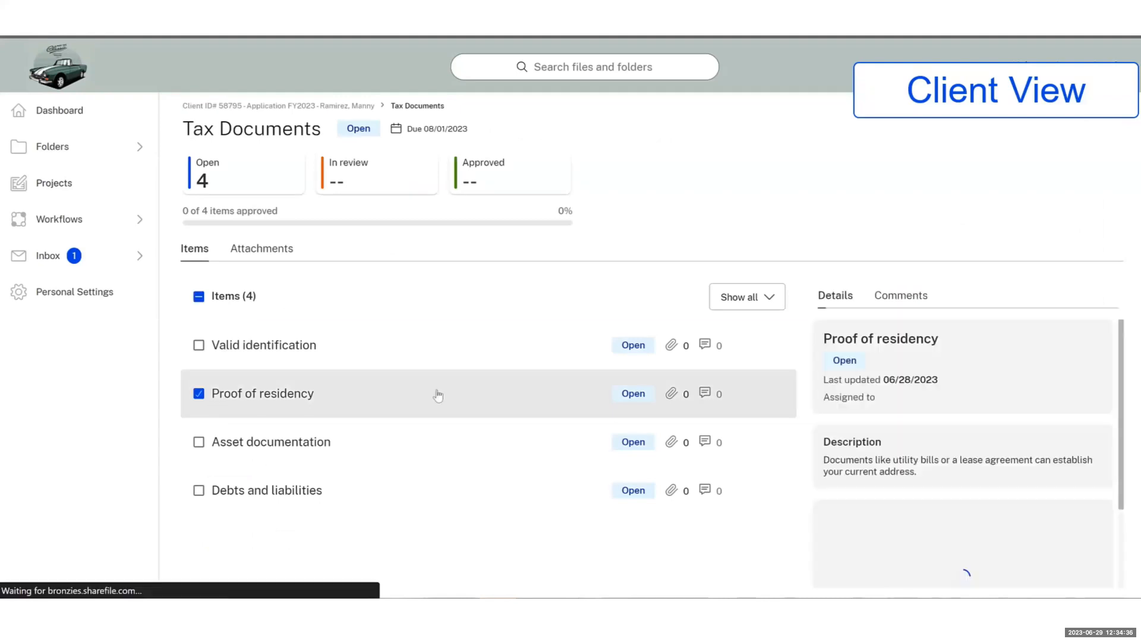
scroll(968, 530, down, 1)
scroll(968, 530, down, 1)
click(957, 496)
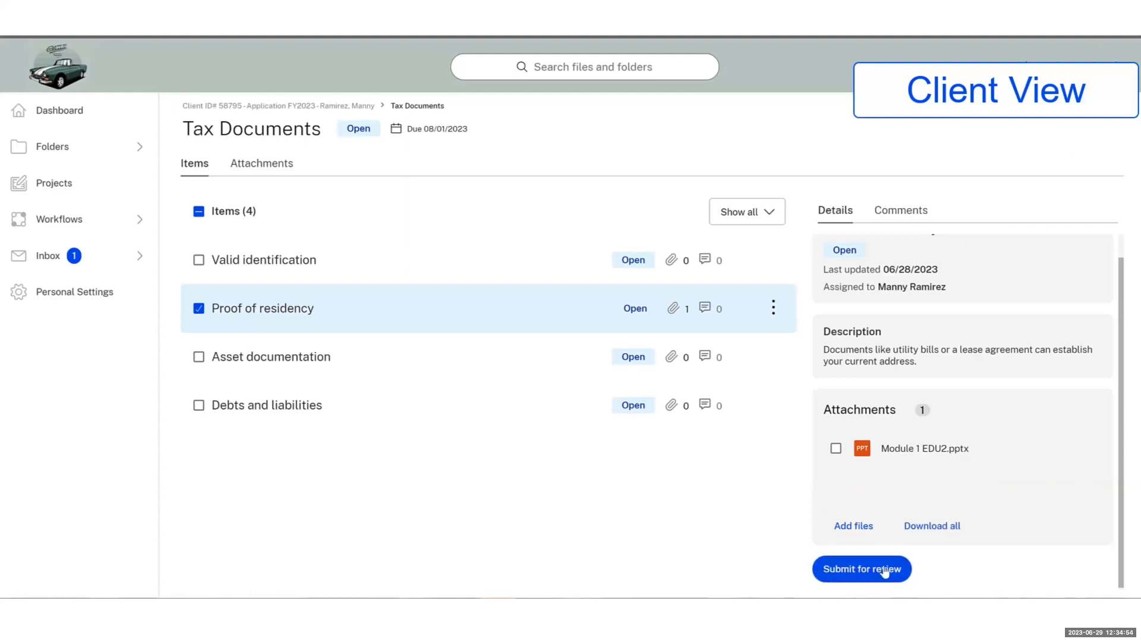
click(884, 570)
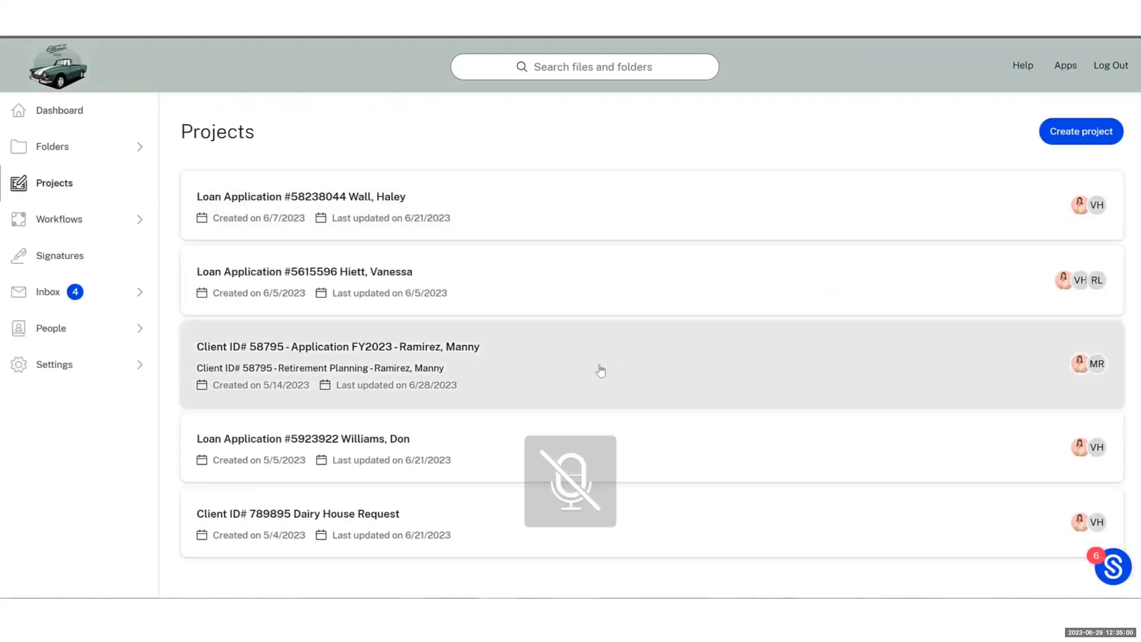
click(601, 368)
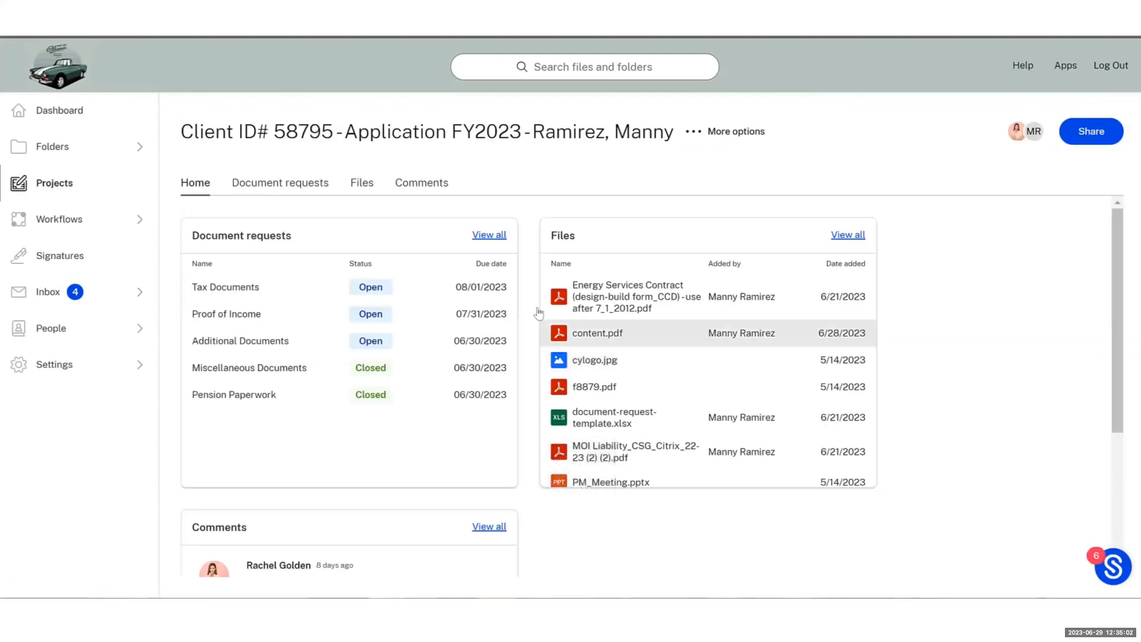
Approve 2022 W2 with New Test Doc.docx, business-plan_FREE.docx and both wellness agreement PDFs ticked
click(312, 184)
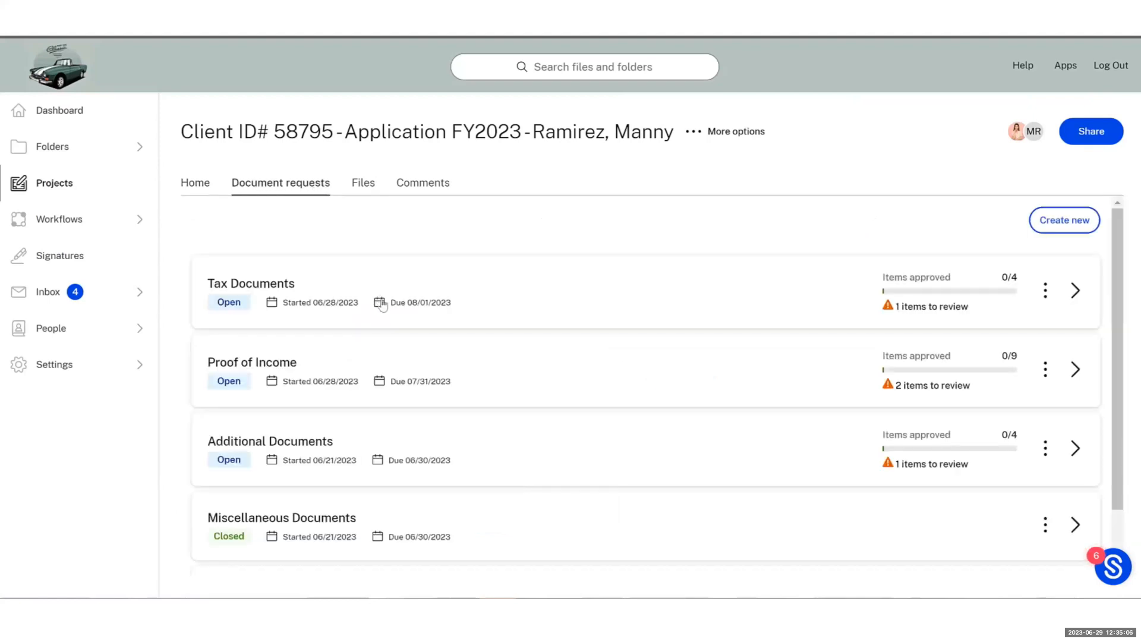
click(407, 370)
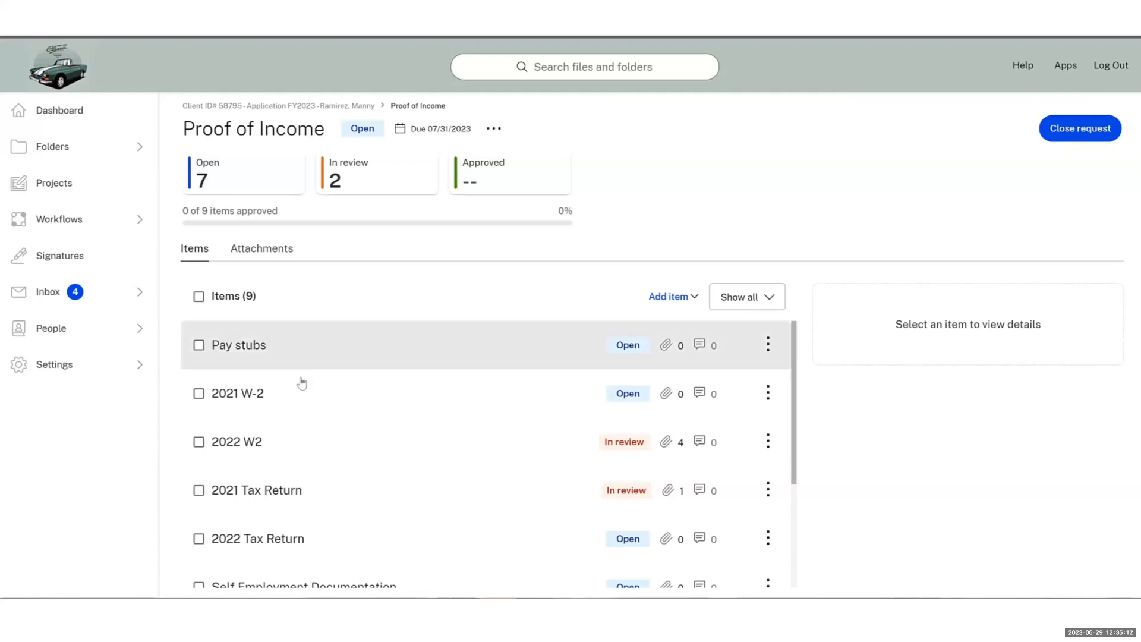
click(237, 449)
scroll(1100, 374, down, 5)
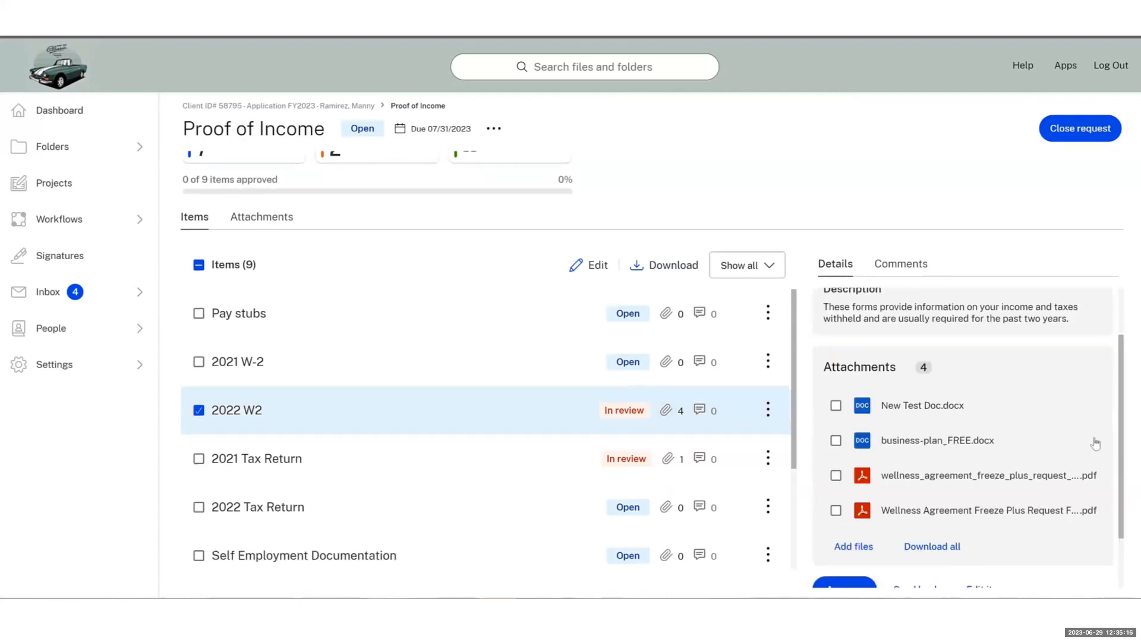
click(835, 385)
click(835, 419)
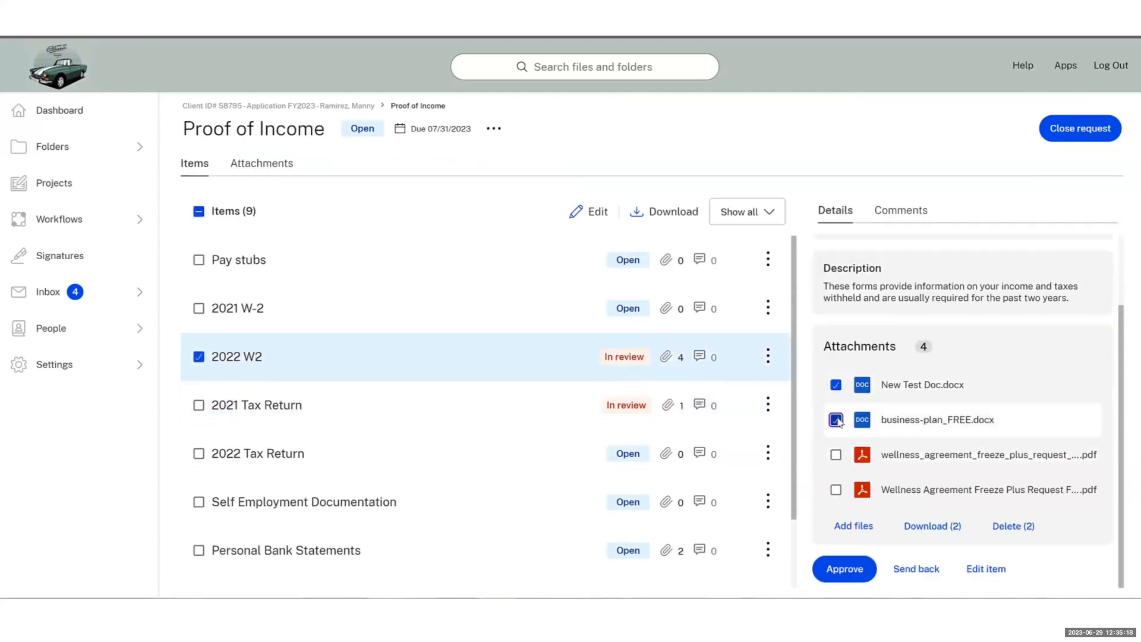
click(835, 455)
click(835, 490)
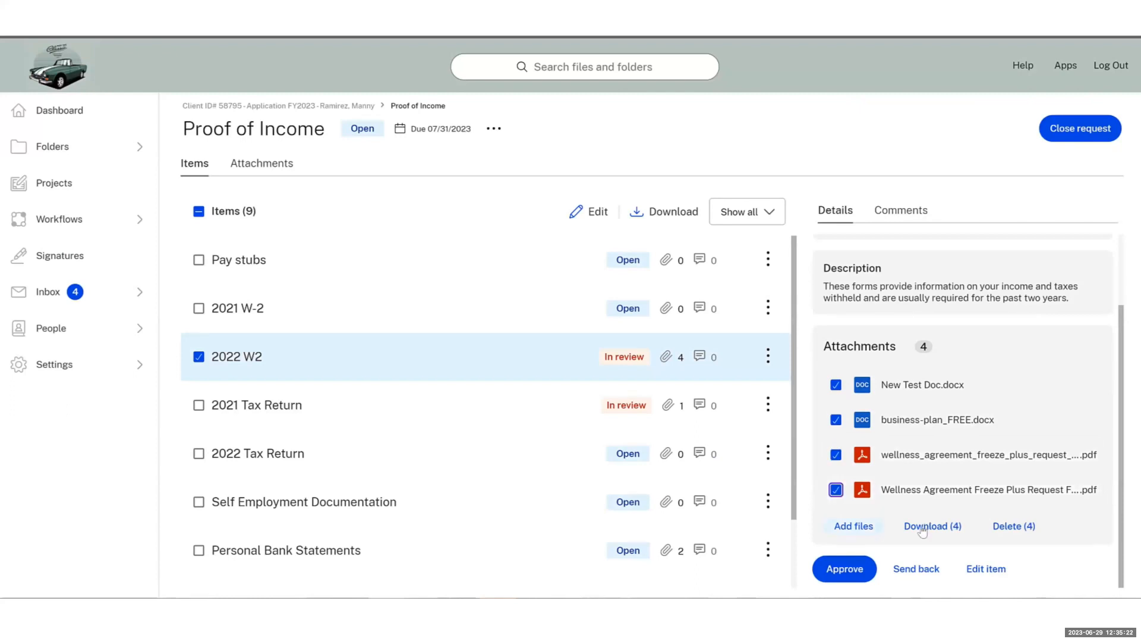
click(846, 585)
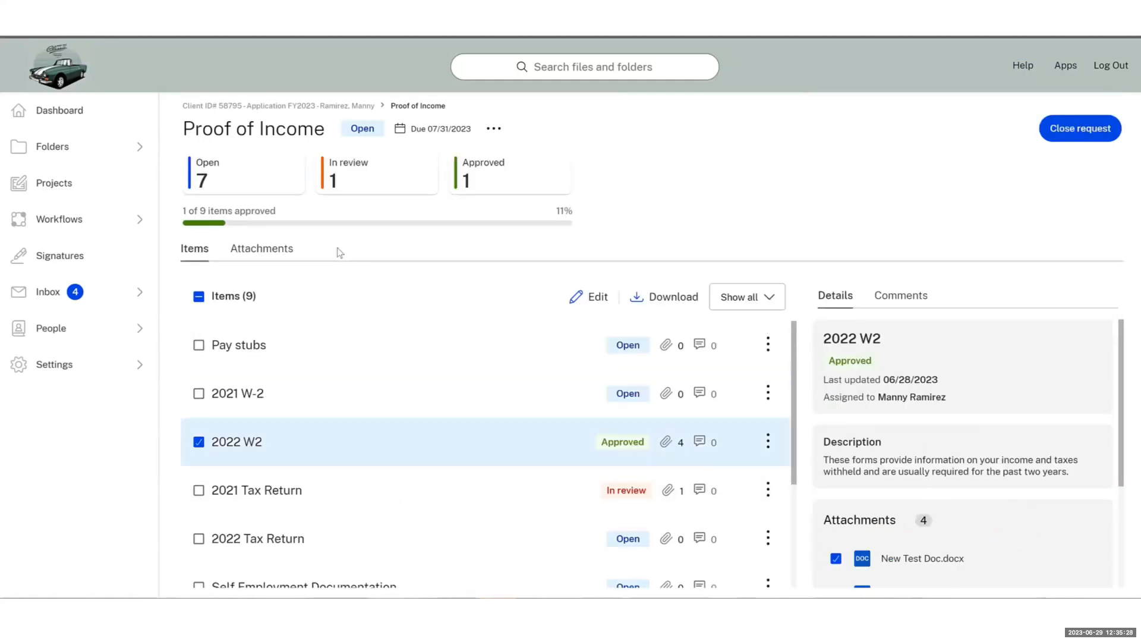
scroll(816, 415, down, 3)
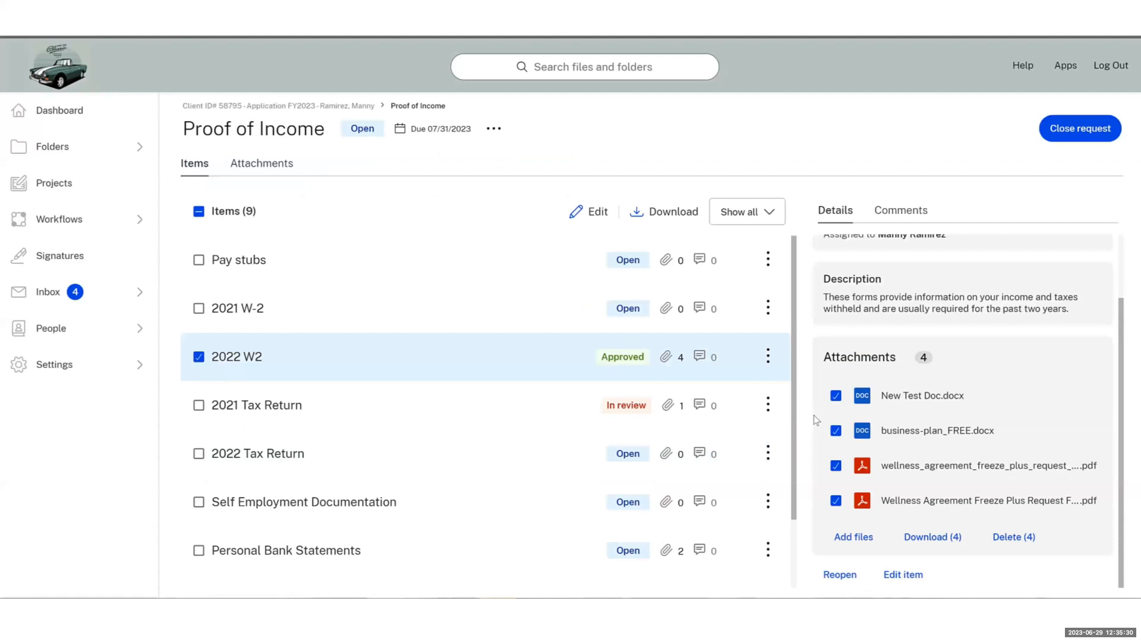
Send 2021 Tax Return back to the client with the note 'Please review again. Thanks'
click(285, 411)
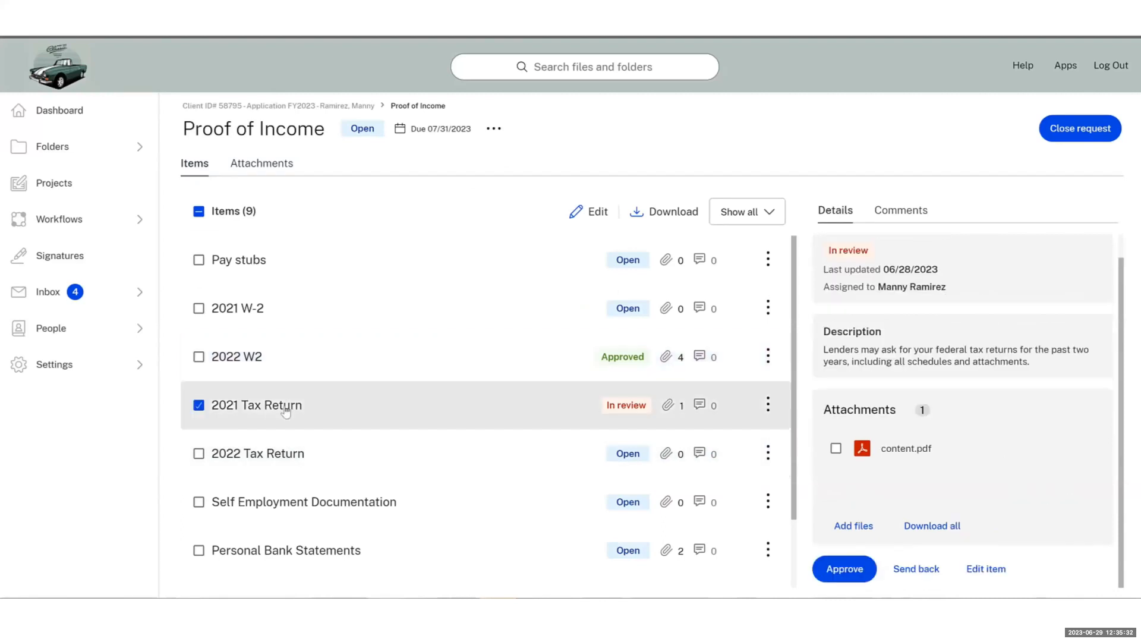
click(916, 569)
text(P)
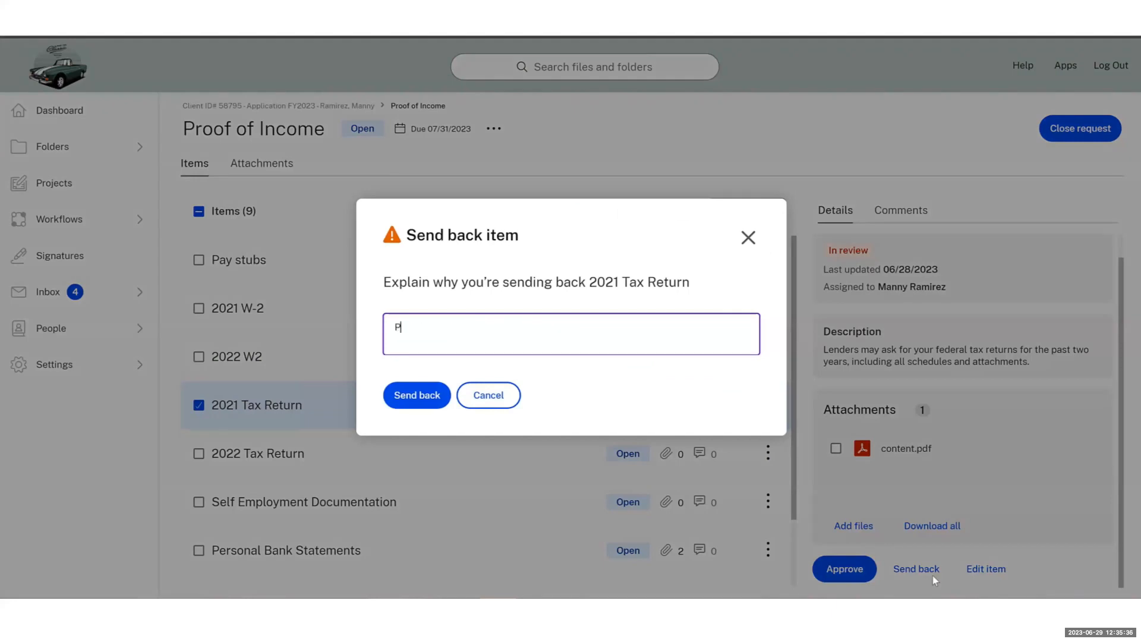
text(lease review again. Thanks)
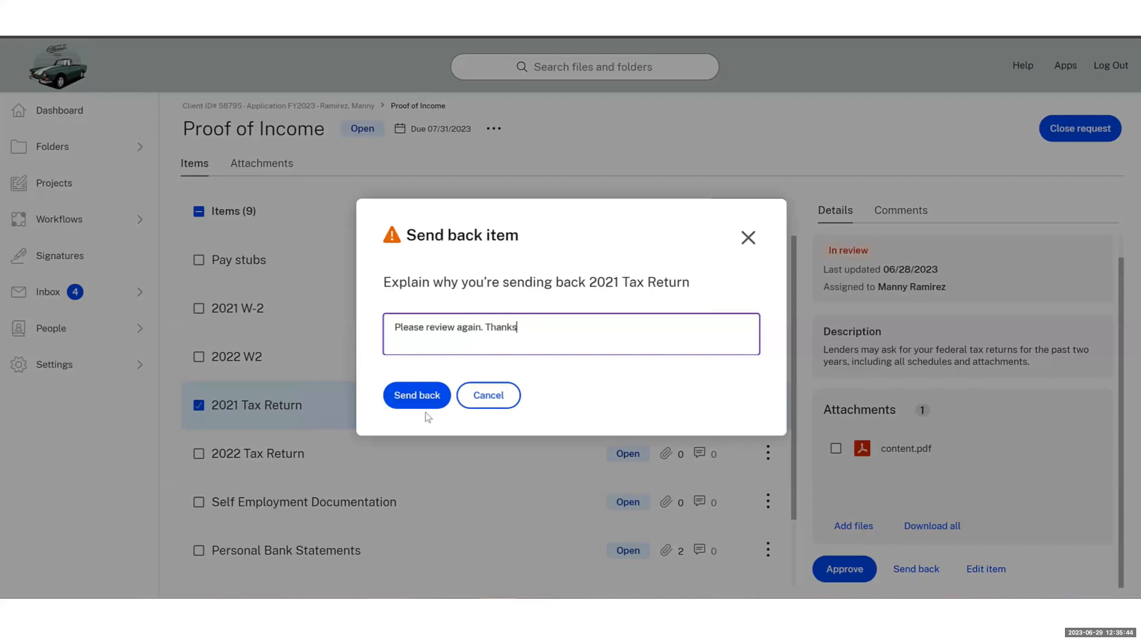
click(414, 407)
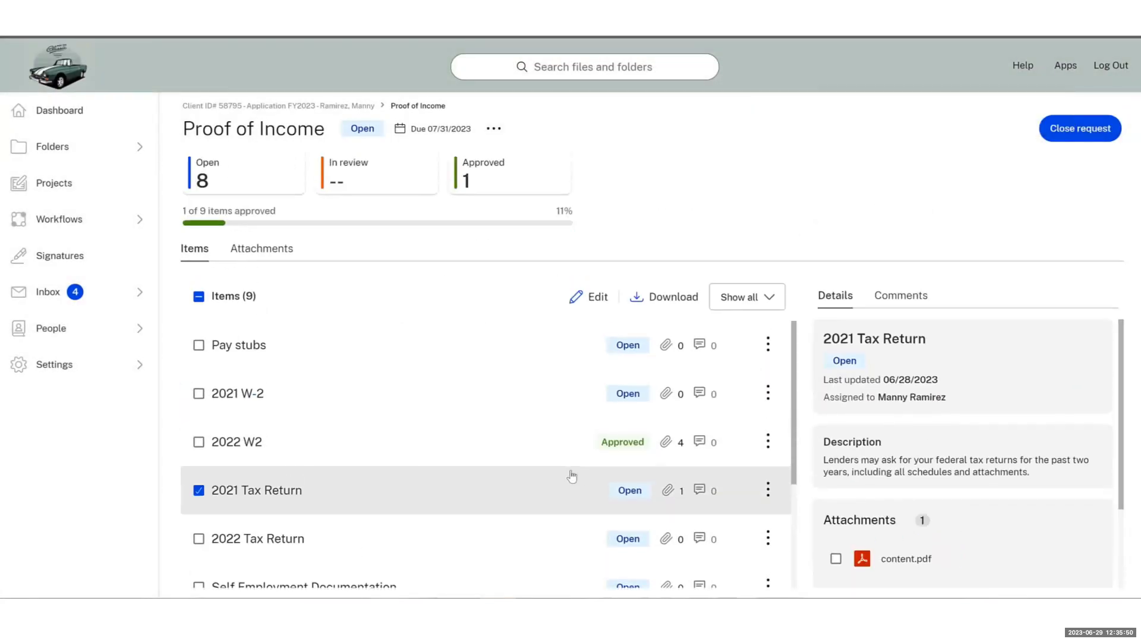
Comment 'I sent these documents for review' on the Alimony or child support item
click(200, 345)
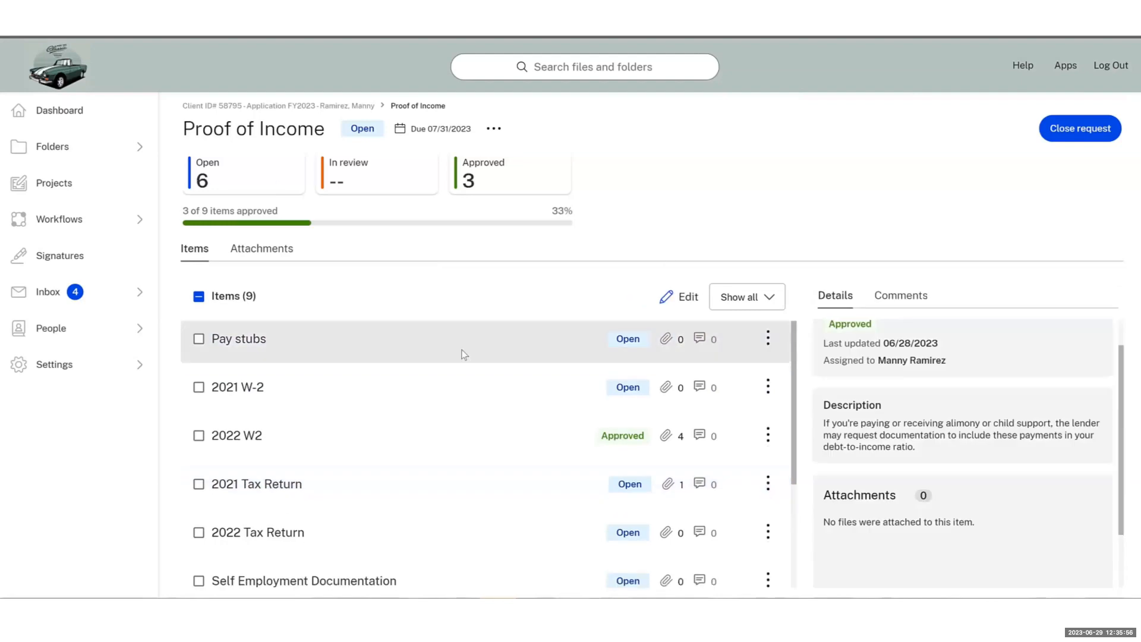
scroll(349, 483, down, 5)
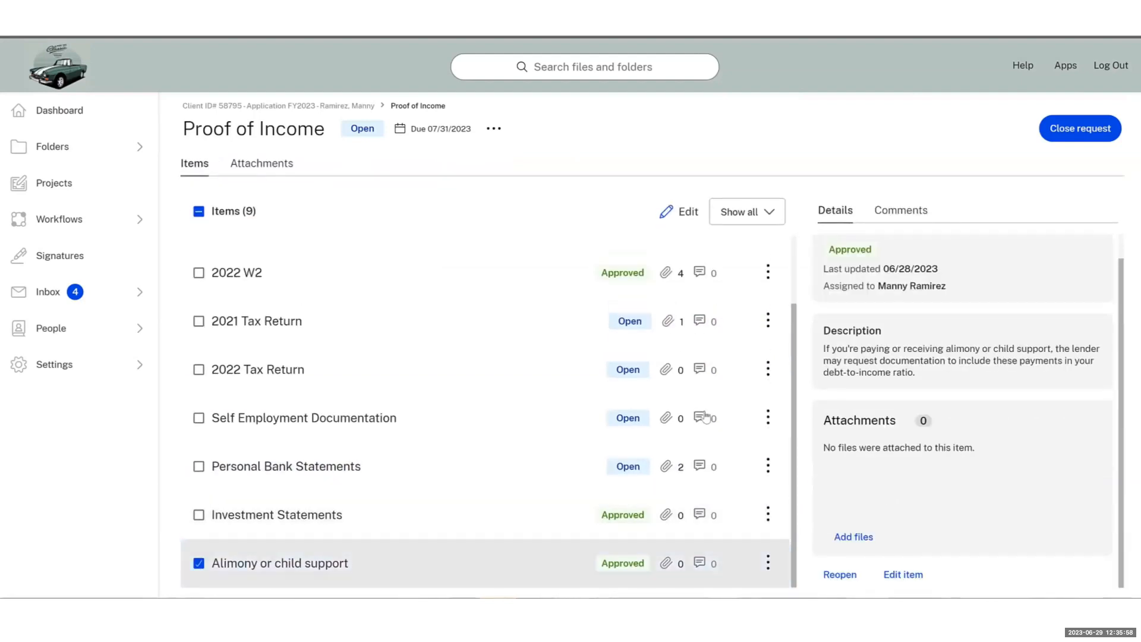
click(900, 223)
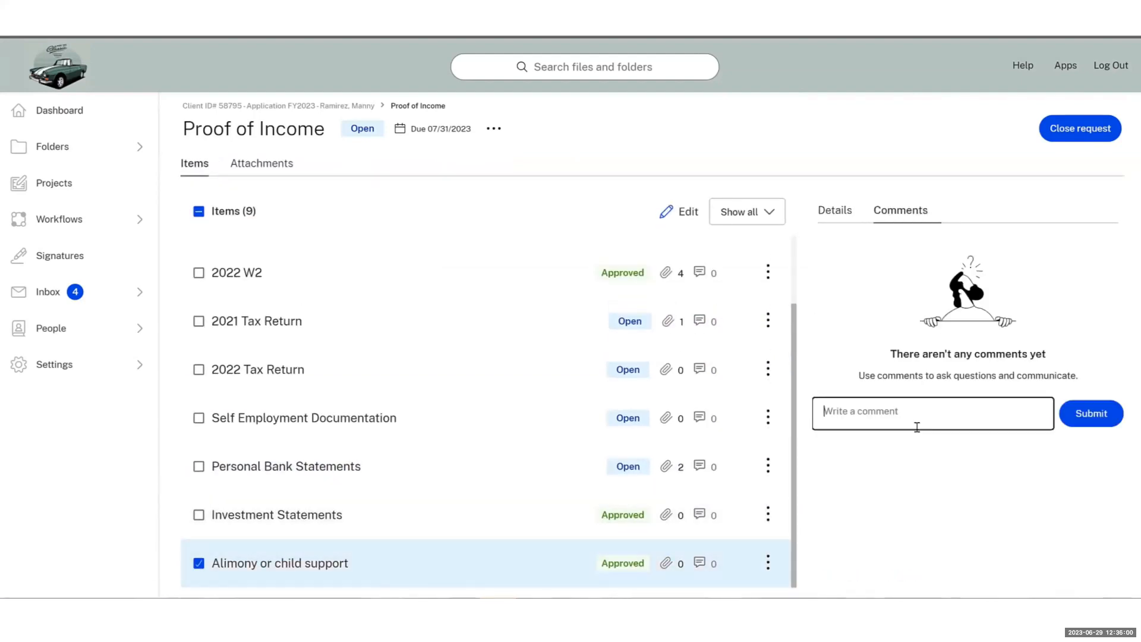
text(I se)
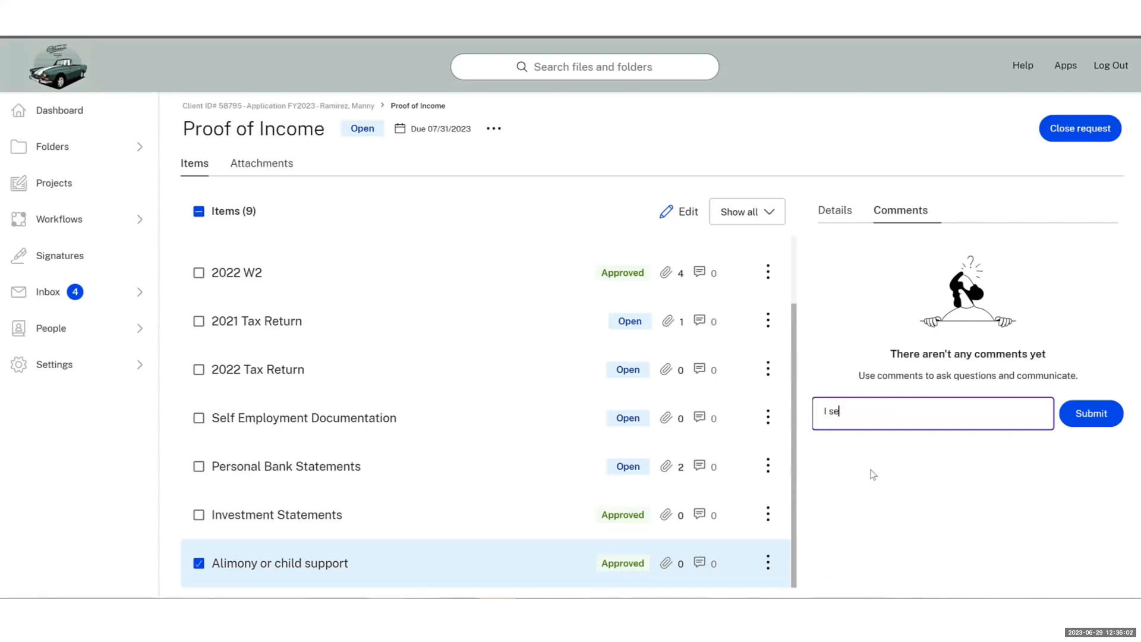
text(nt these documents for review.)
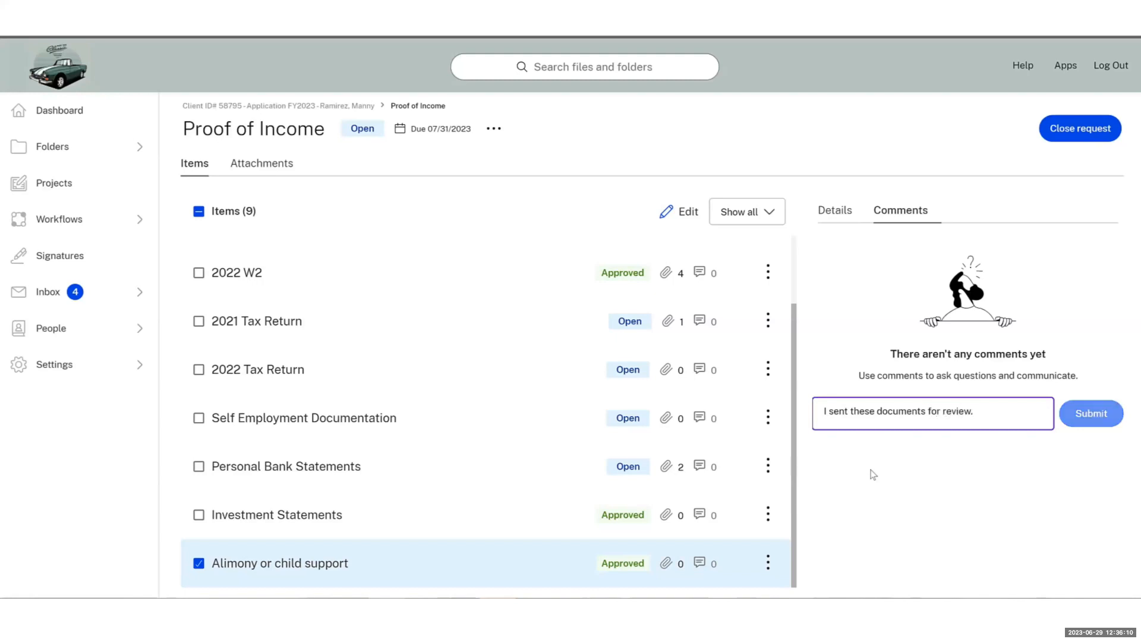
scroll(666, 474, up, 2)
scroll(666, 473, up, 3)
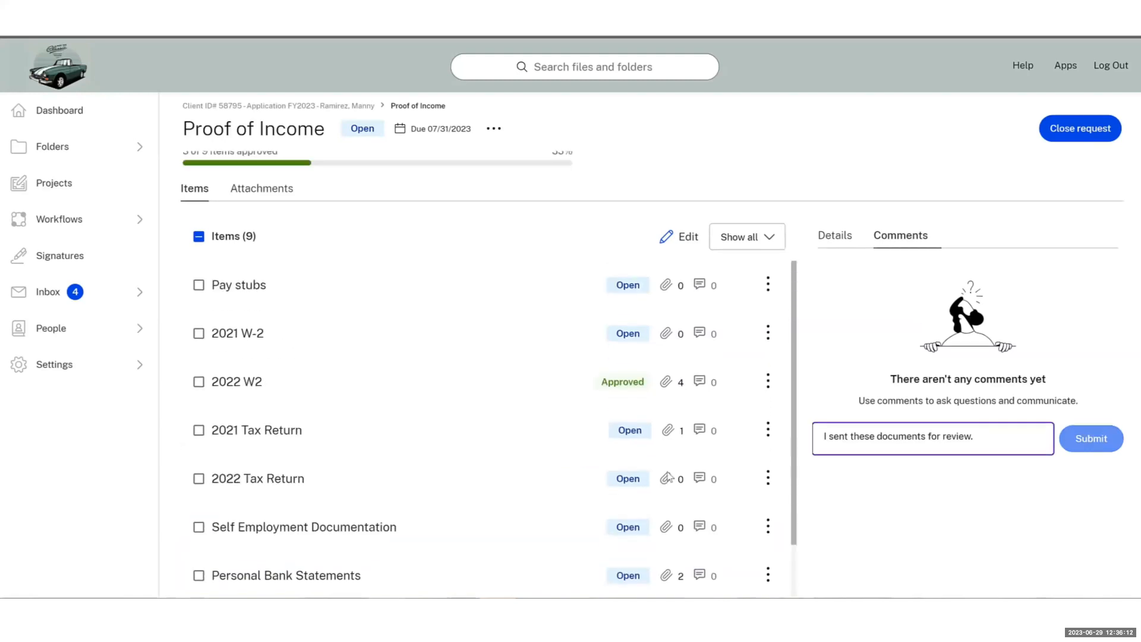
Select 2021 W-2, view its details, and list all the request's attachments
click(199, 393)
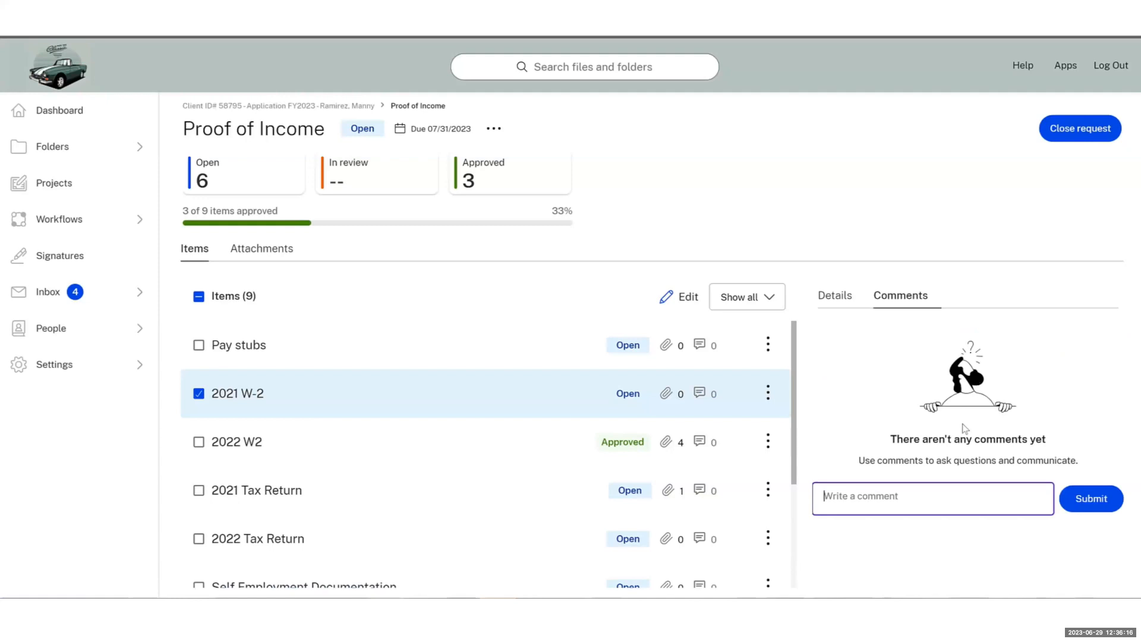
click(835, 297)
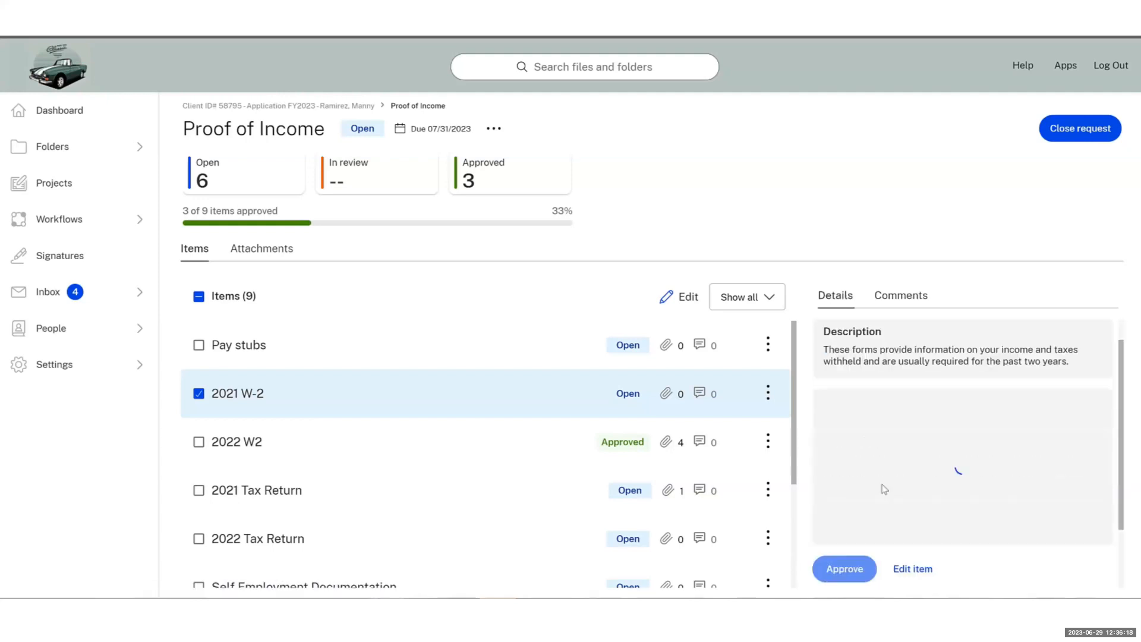
scroll(892, 479, down, 2)
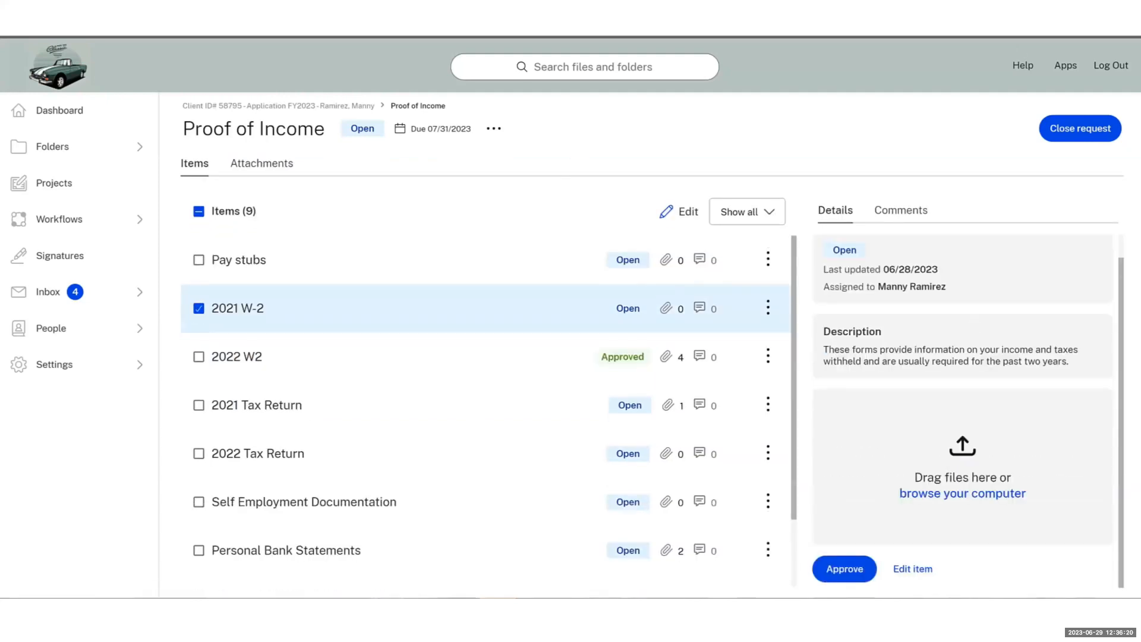
click(281, 164)
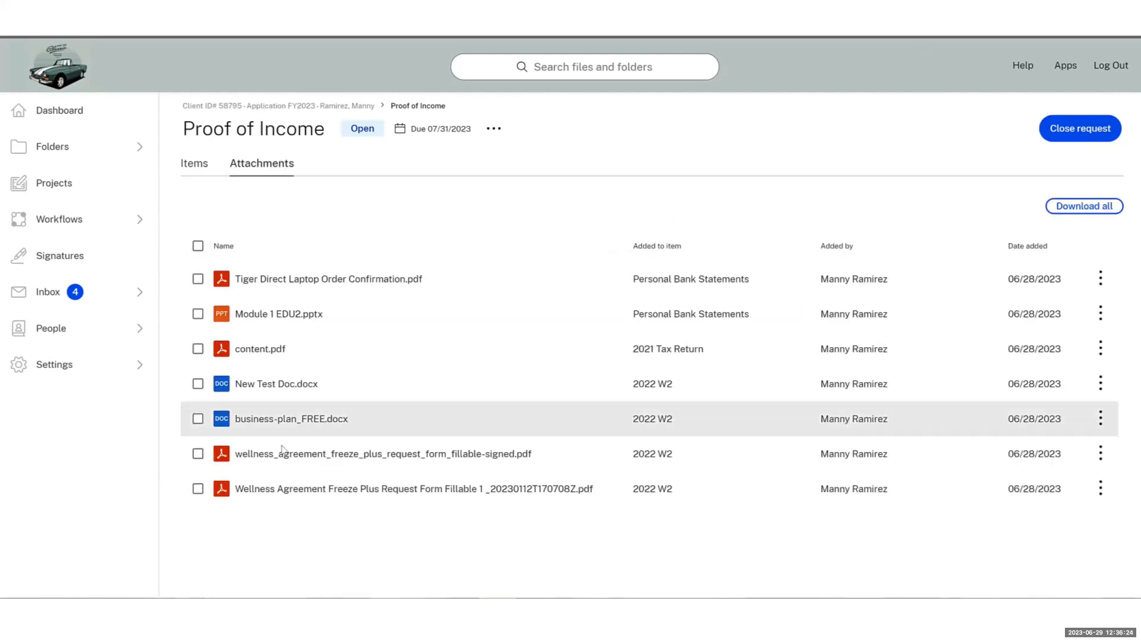
Return to the client project and filter its Files list to items added in 2022 W2
click(353, 110)
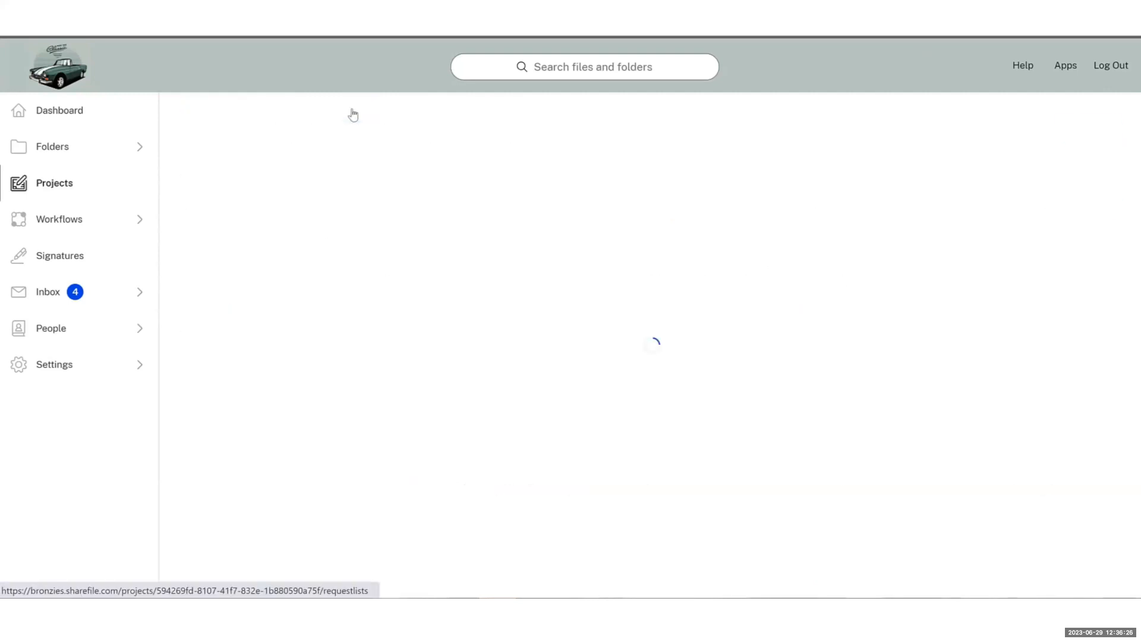
click(369, 188)
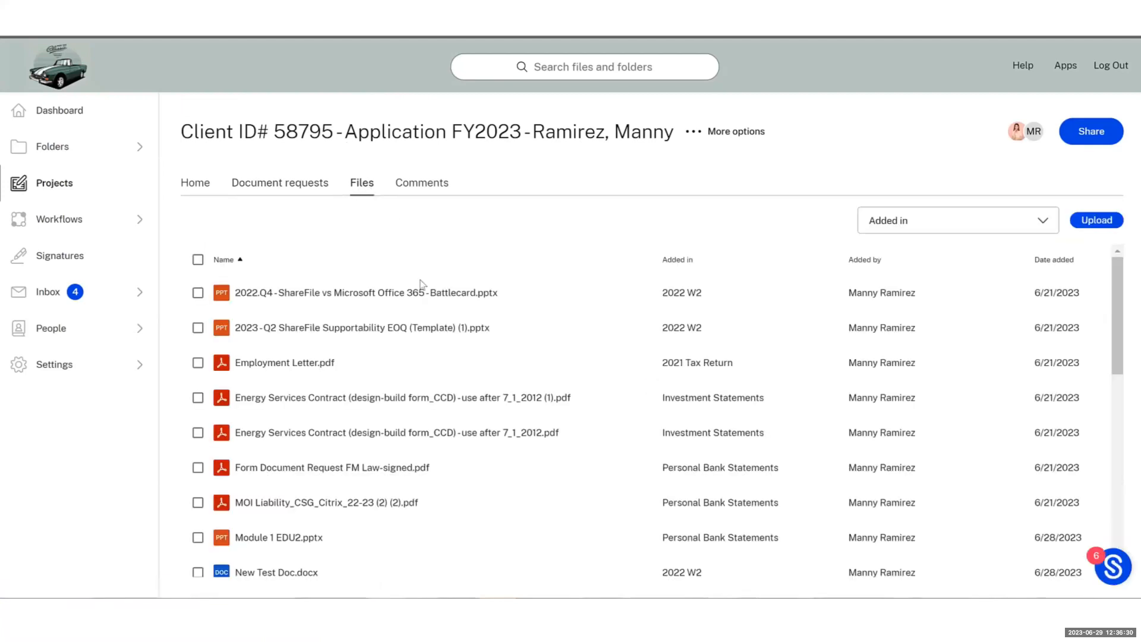
scroll(428, 323, down, 3)
scroll(427, 323, down, 5)
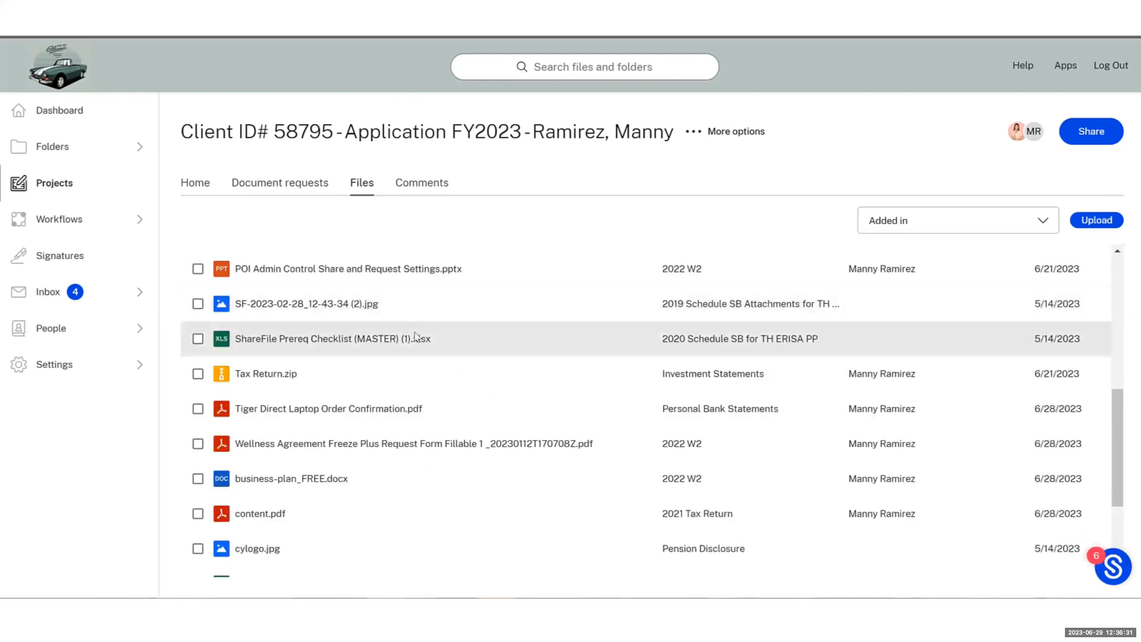
click(884, 223)
scroll(903, 322, down, 5)
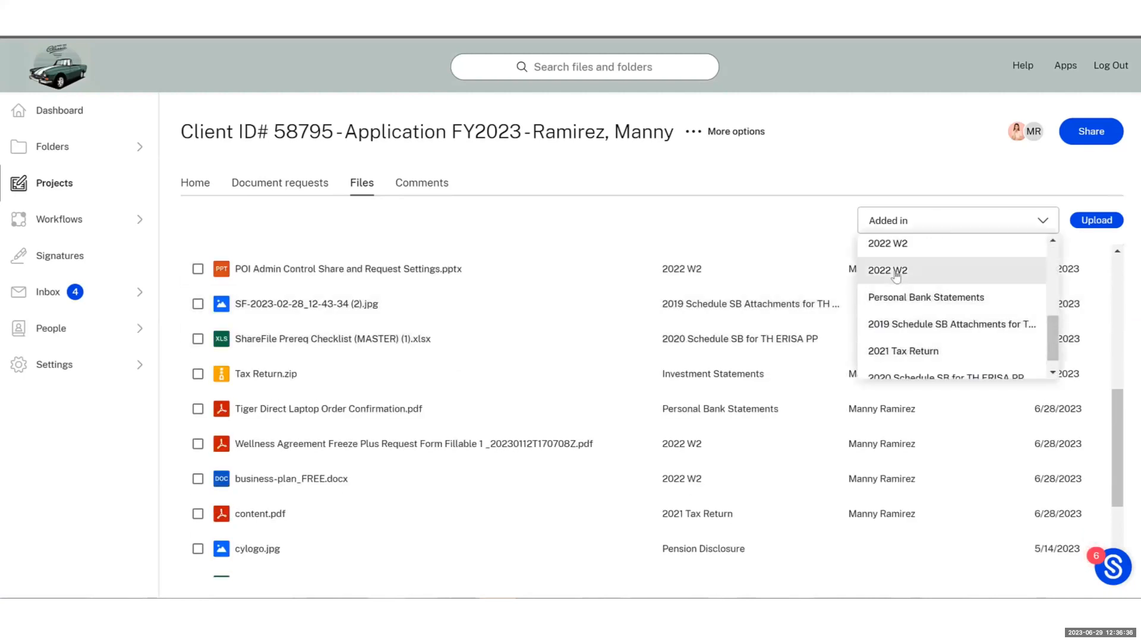
click(895, 276)
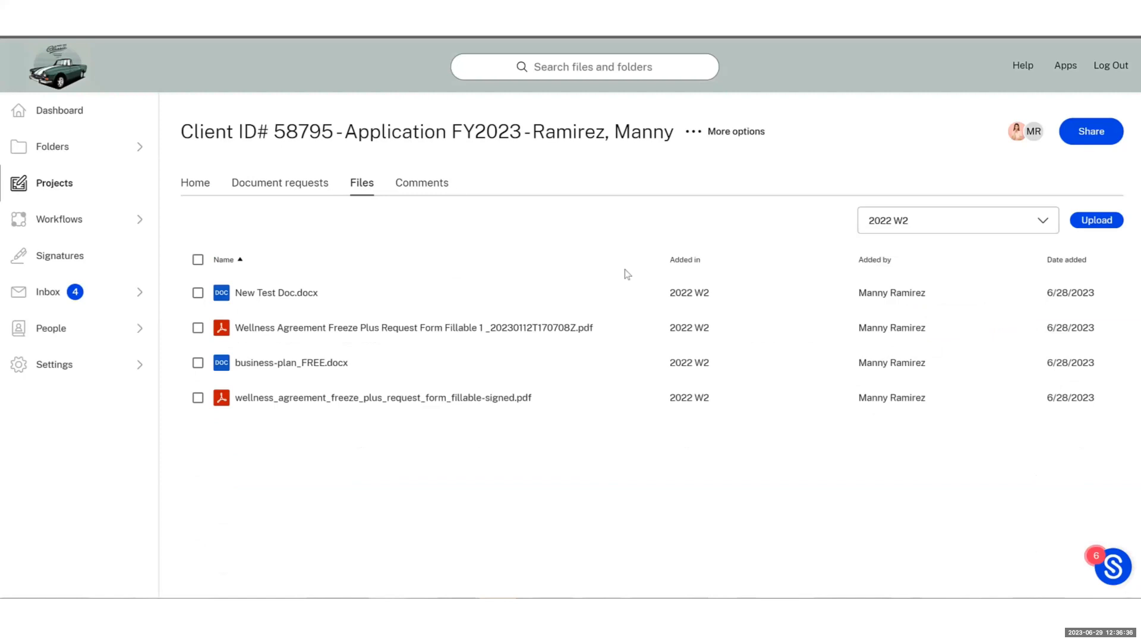
click(443, 182)
Filter comments by one author and by Proof of Income / Alimony or child support
click(511, 217)
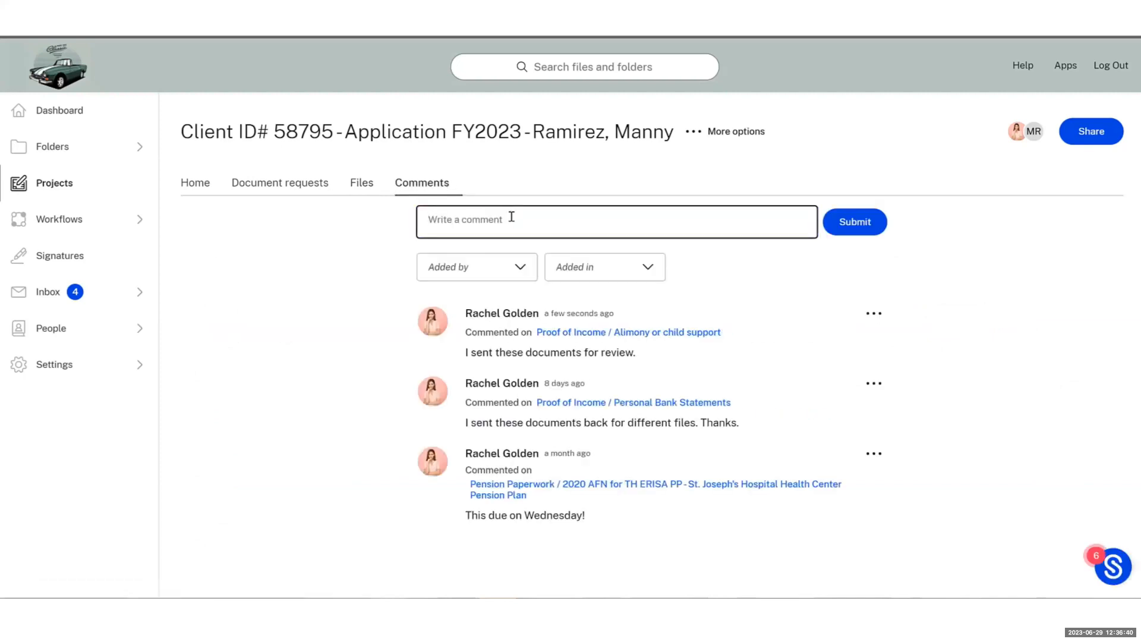
click(497, 278)
click(505, 311)
click(647, 265)
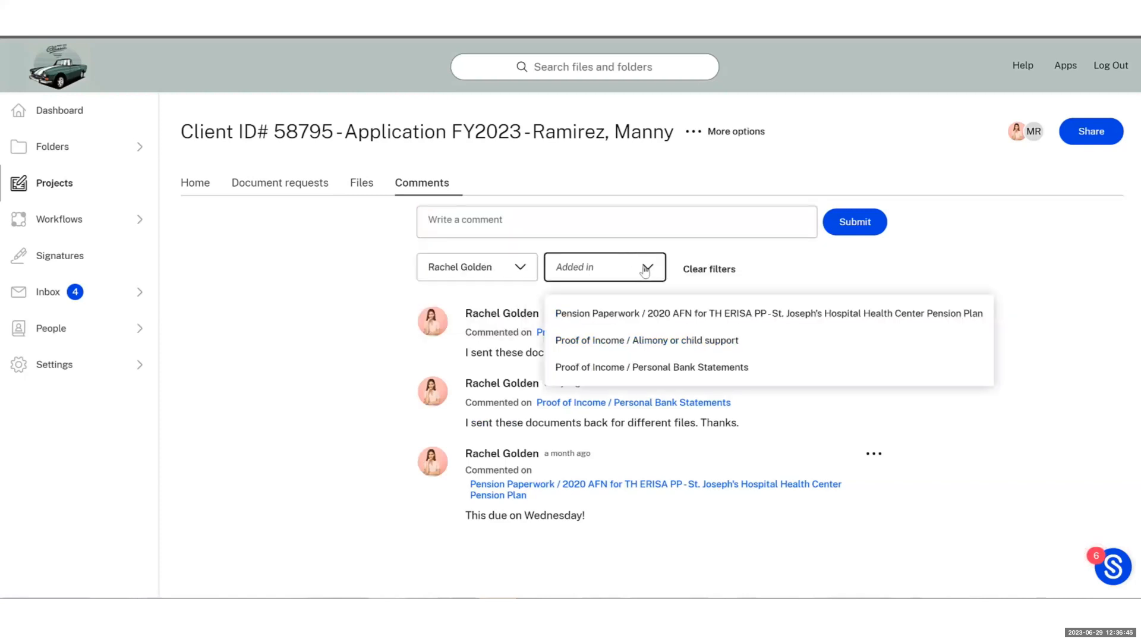
click(644, 353)
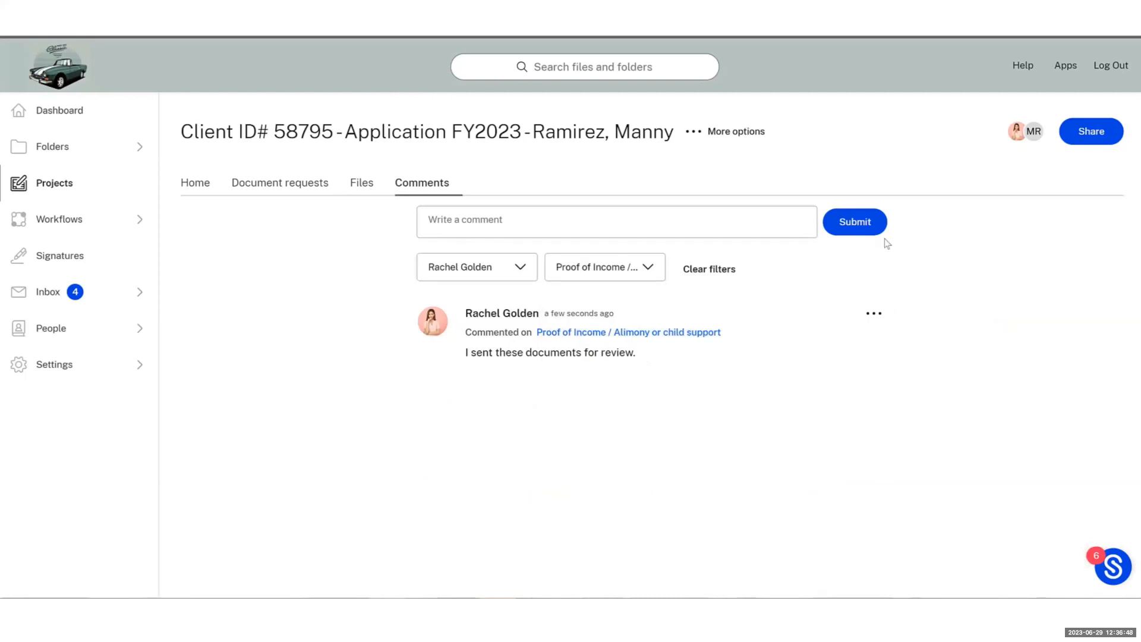